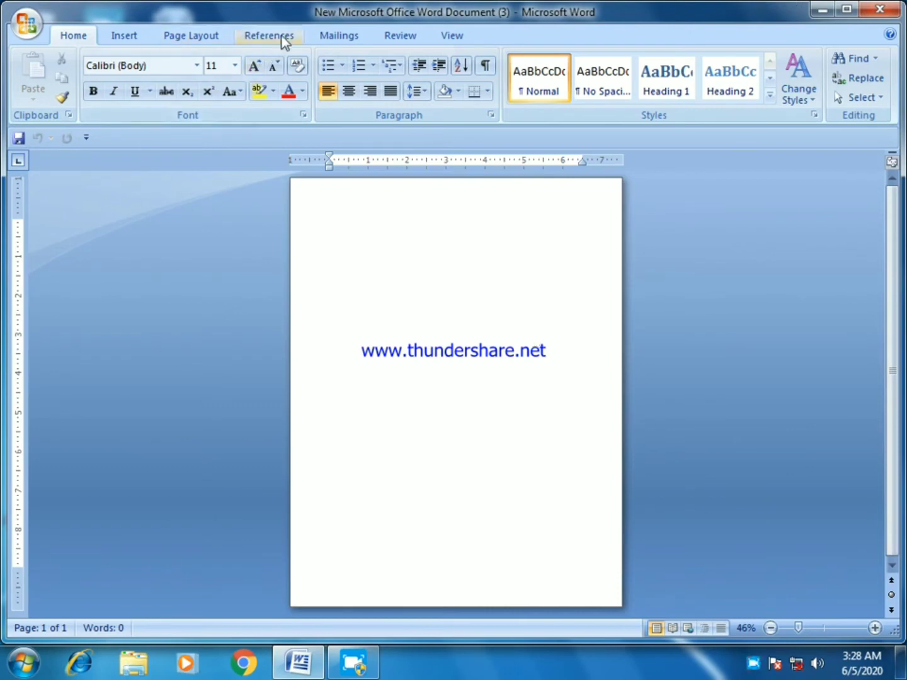
Open the Fill Effects dialog from Page Color on the Page Layout tab
{"action": "left_click", "coordinate": [216, 36]}
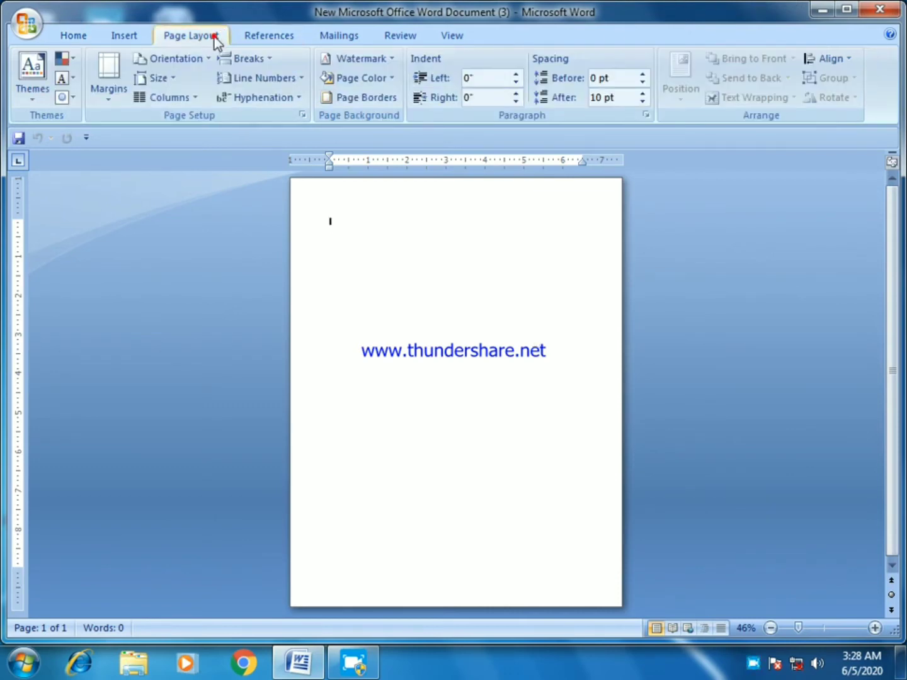
{"action": "left_click", "coordinate": [383, 79]}
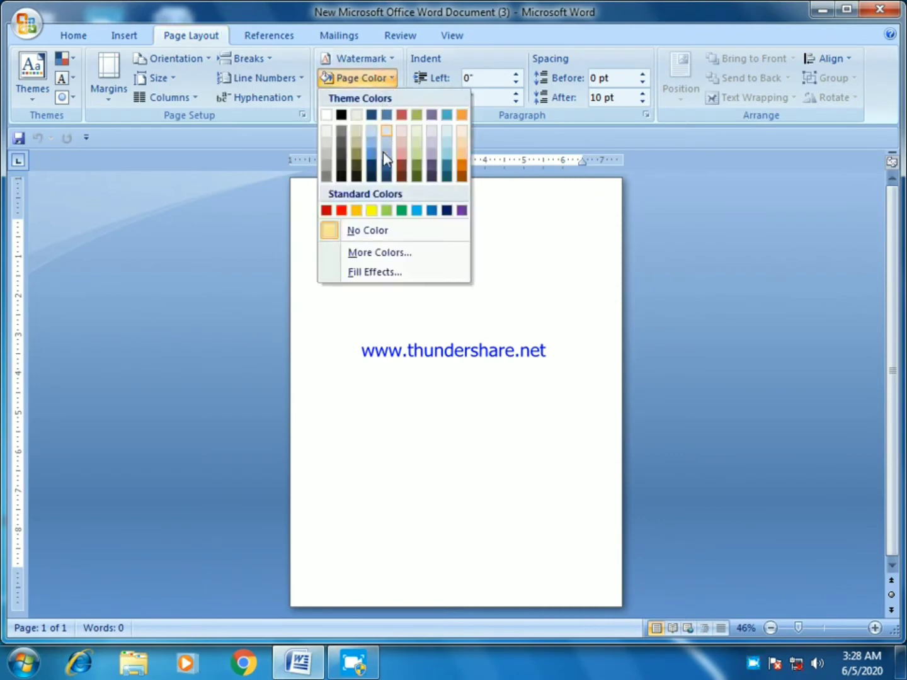
{"action": "left_click", "coordinate": [392, 274]}
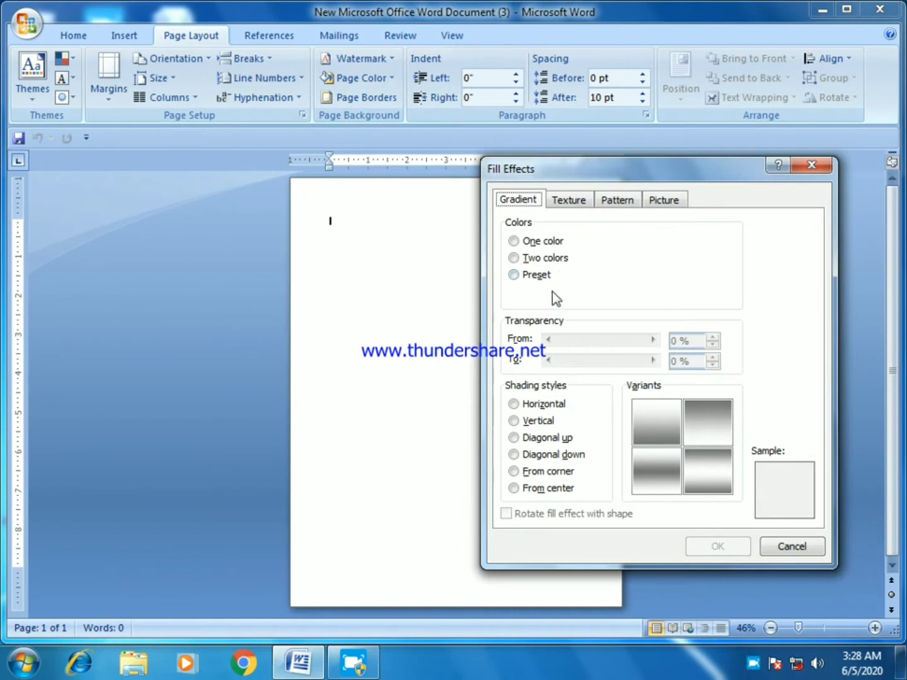
Choose a two-colour gradient with light green as Color 1
{"action": "left_click", "coordinate": [513, 257]}
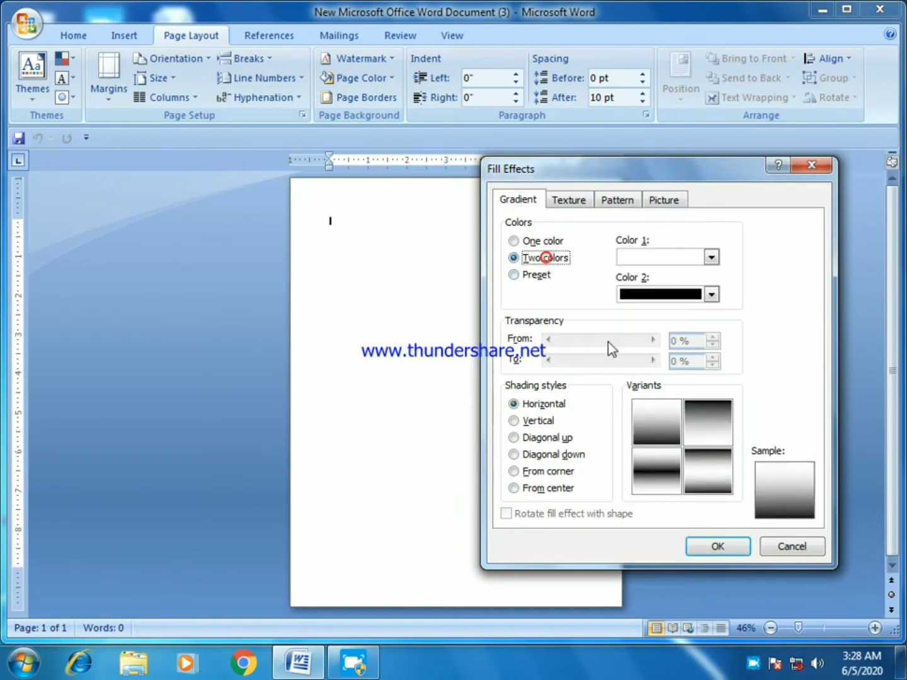
{"action": "left_click", "coordinate": [712, 257]}
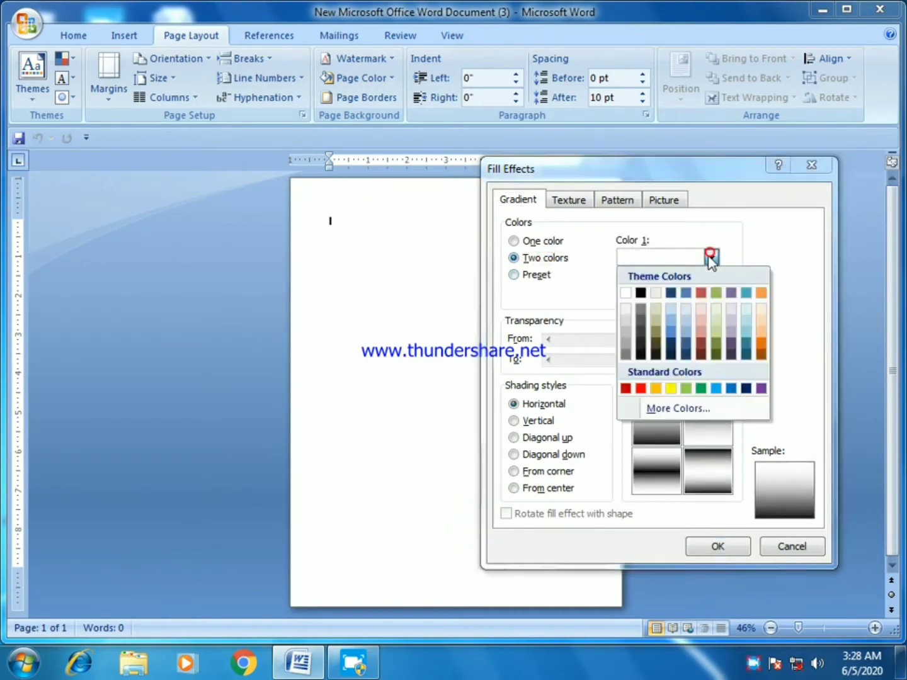
{"action": "left_click", "coordinate": [685, 389]}
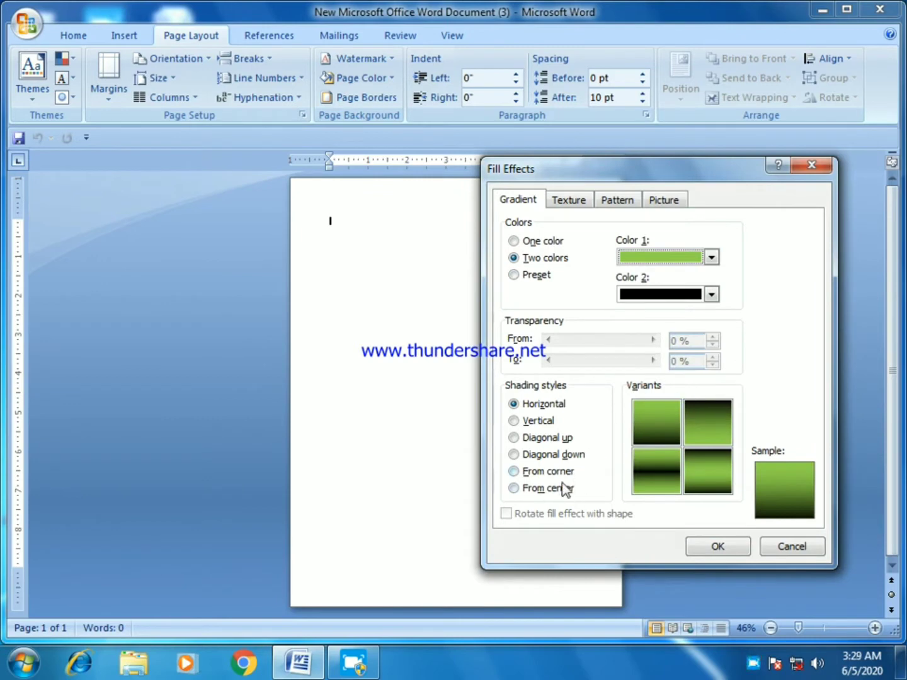
Set Color 2 to a custom dark green (RGB 28, 104, 22)
{"action": "left_click", "coordinate": [711, 294]}
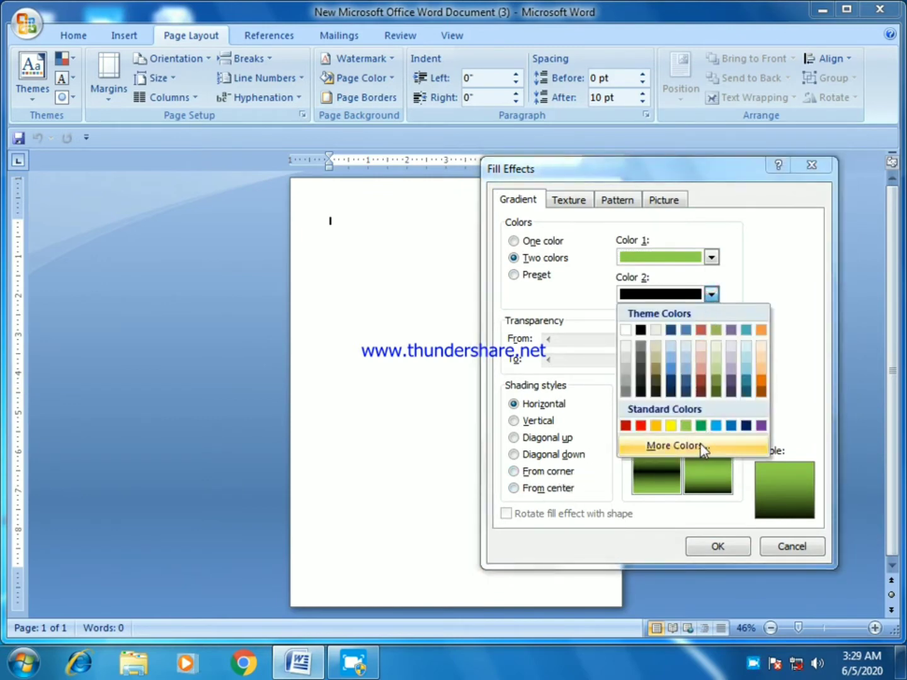
{"action": "left_click", "coordinate": [700, 426]}
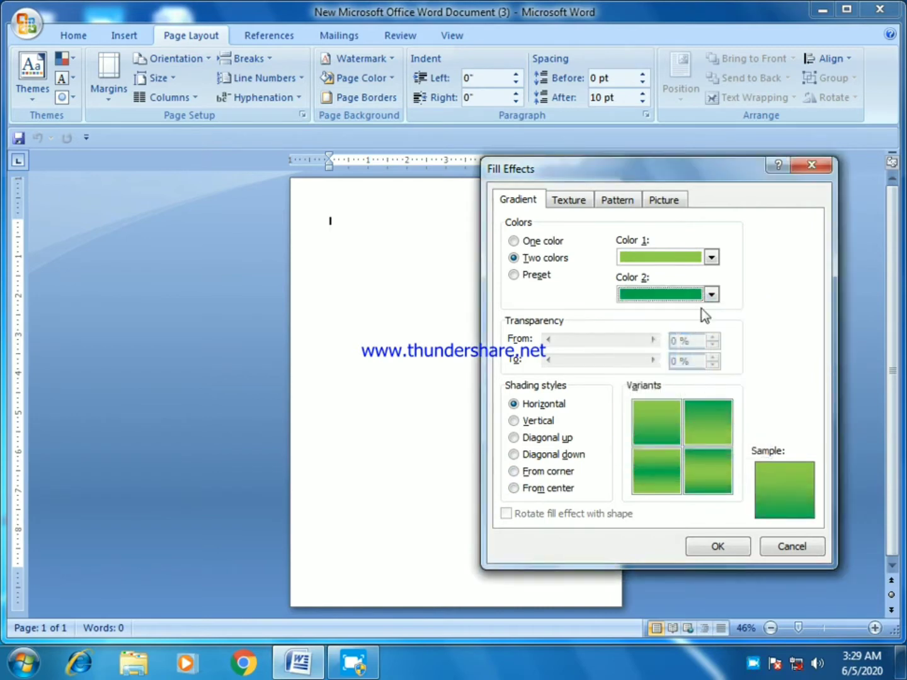
{"action": "left_click", "coordinate": [711, 297]}
{"action": "left_click", "coordinate": [694, 451]}
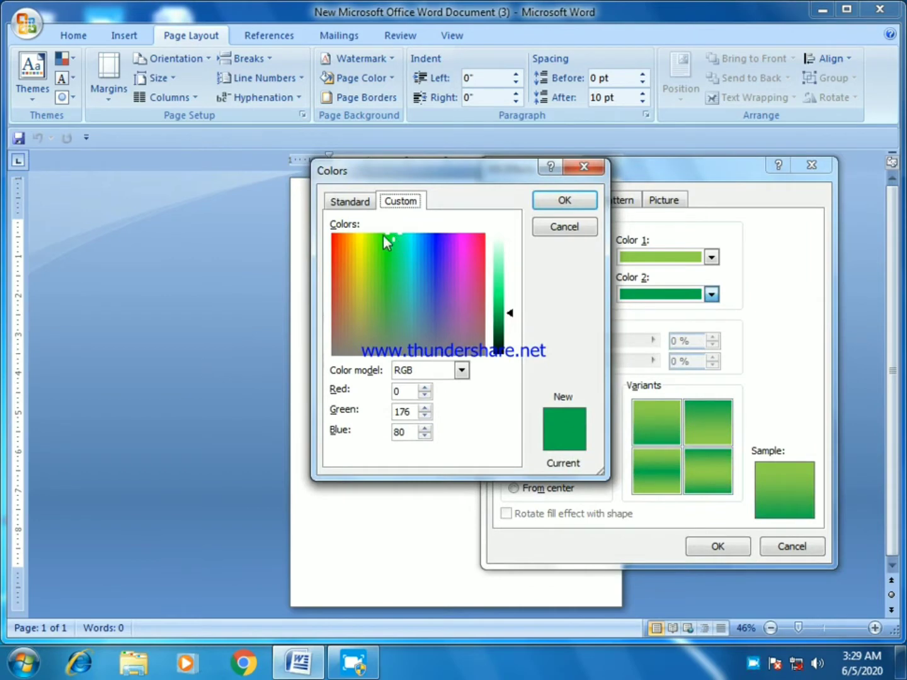
{"action": "left_click_drag", "start_coordinate": [383, 236], "coordinate": [380, 274]}
{"action": "left_click_drag", "start_coordinate": [510, 313], "coordinate": [513, 325]}
{"action": "left_click", "coordinate": [582, 203]}
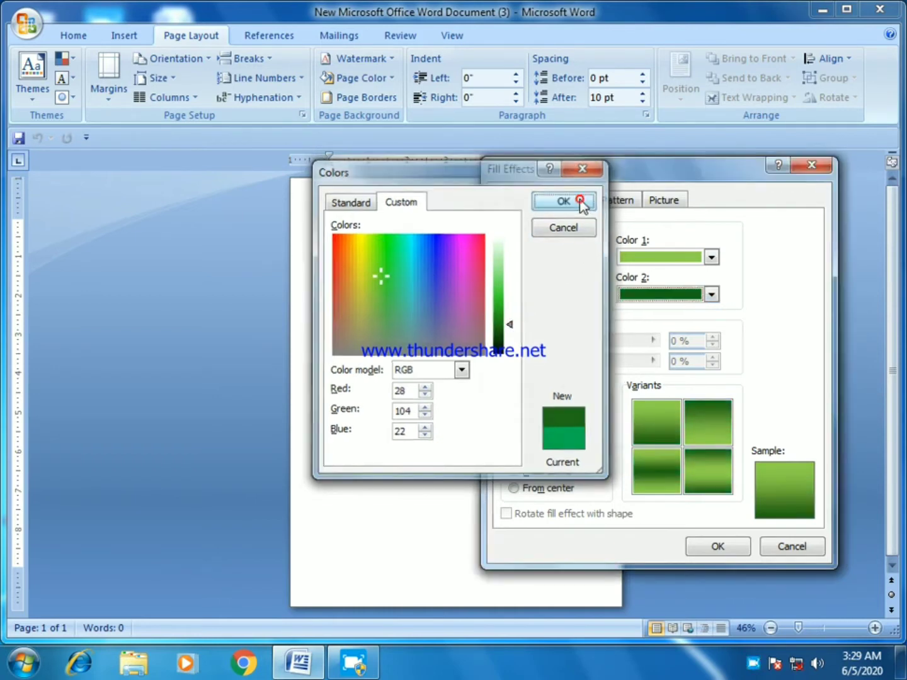
Apply the green gradient with From corner shading in the top-right variant
{"action": "left_click", "coordinate": [542, 472]}
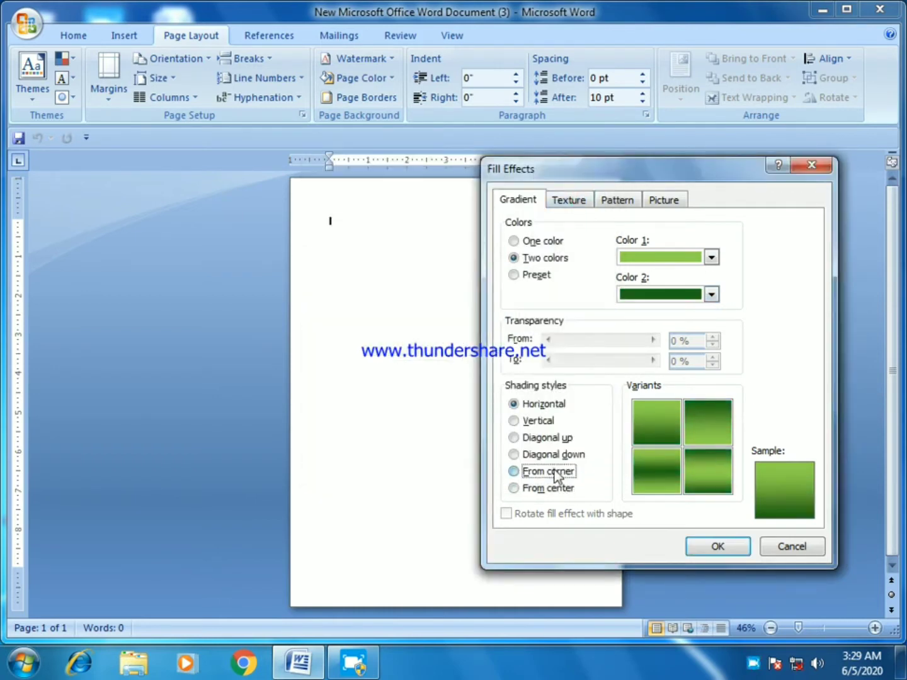
{"action": "left_click", "coordinate": [714, 425]}
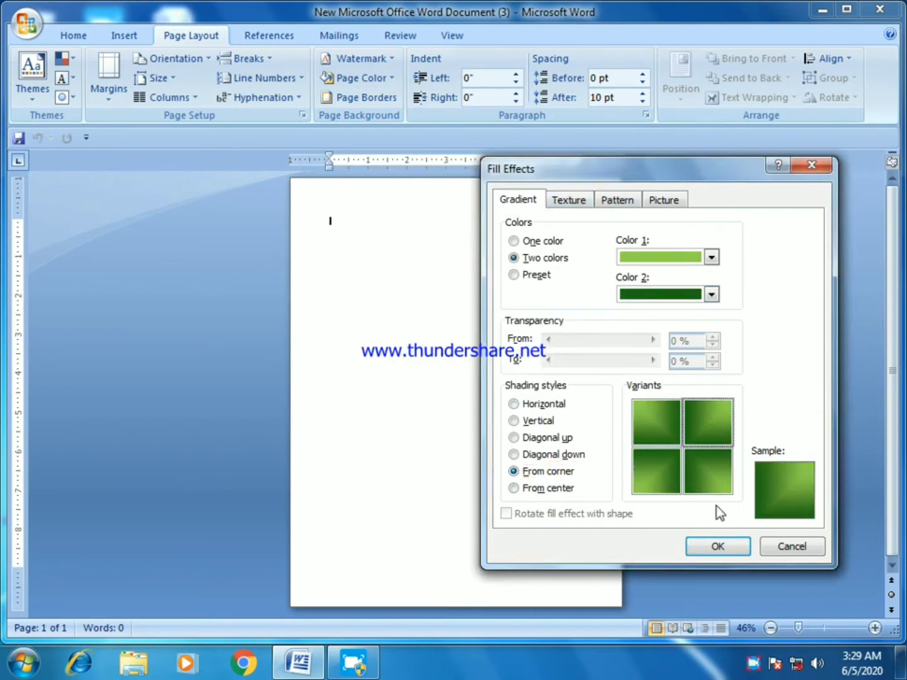
{"action": "left_click", "coordinate": [549, 488]}
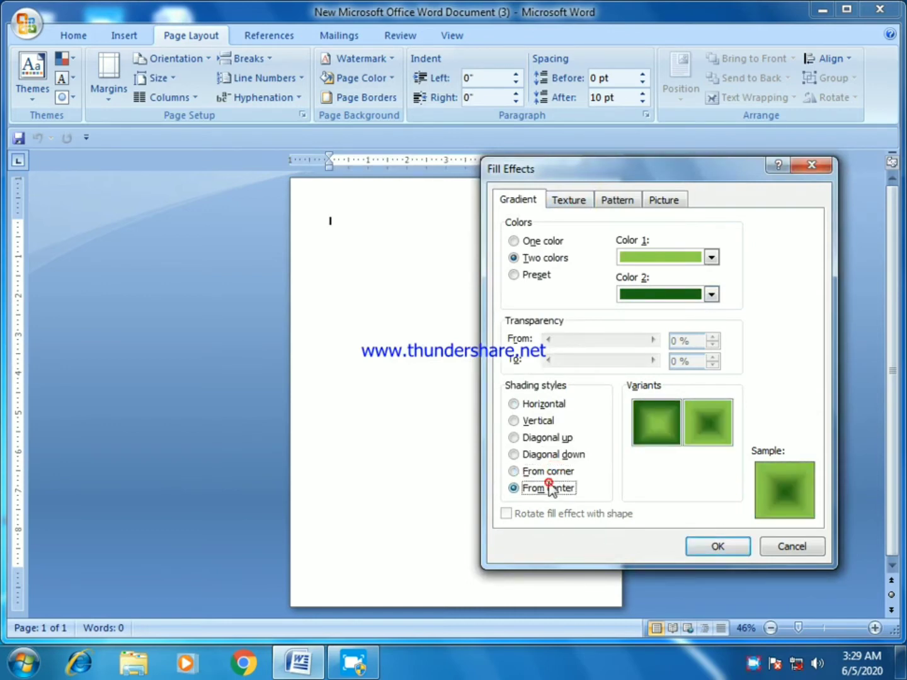
{"action": "left_click", "coordinate": [570, 469]}
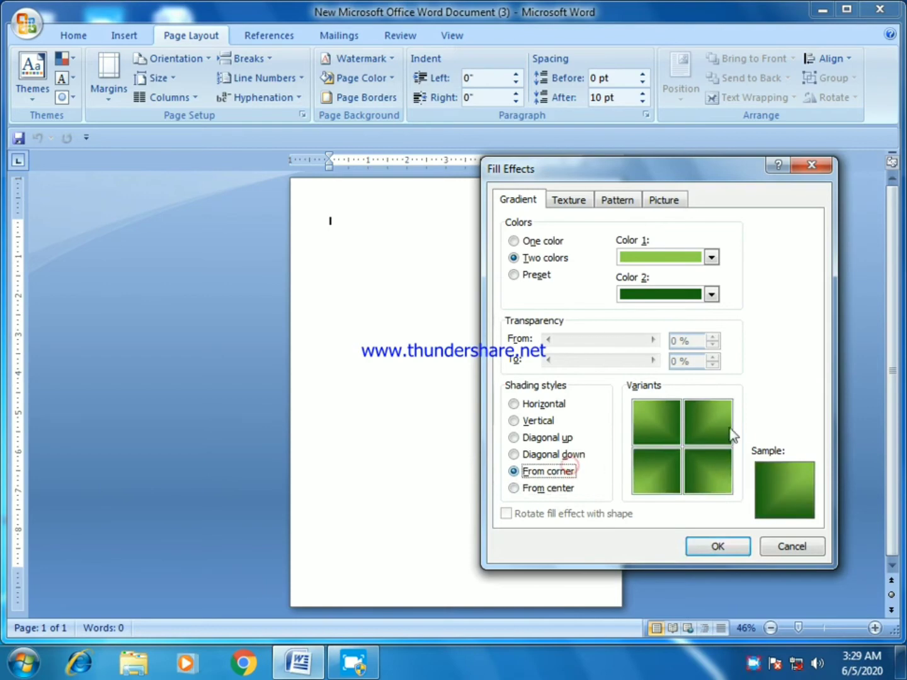
{"action": "left_click", "coordinate": [713, 426]}
{"action": "left_click", "coordinate": [717, 545]}
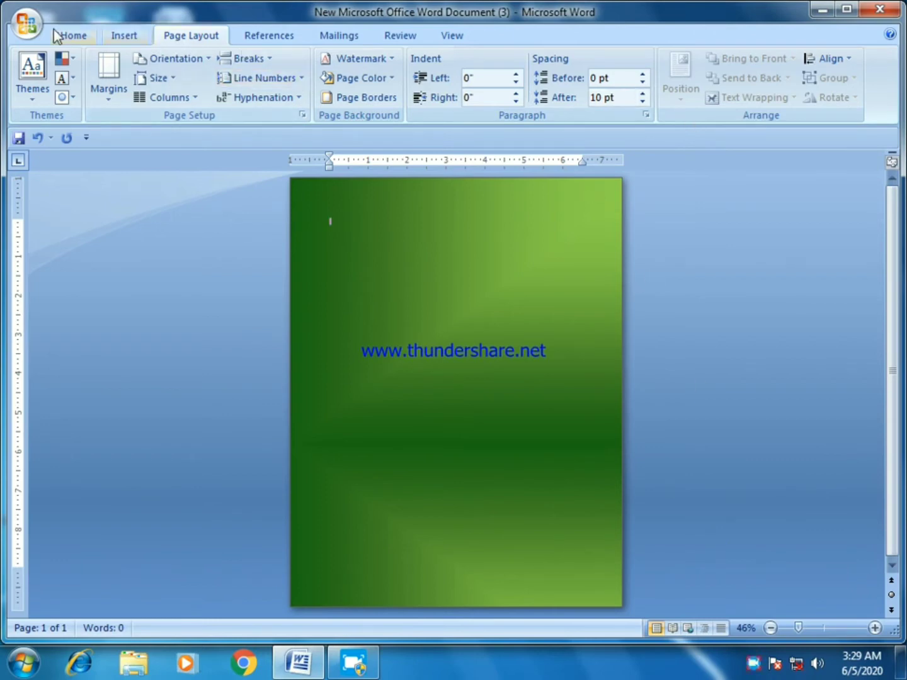
Insert a first-style WordArt reading 'ENVIRONMENTAL'
{"action": "left_click", "coordinate": [121, 34]}
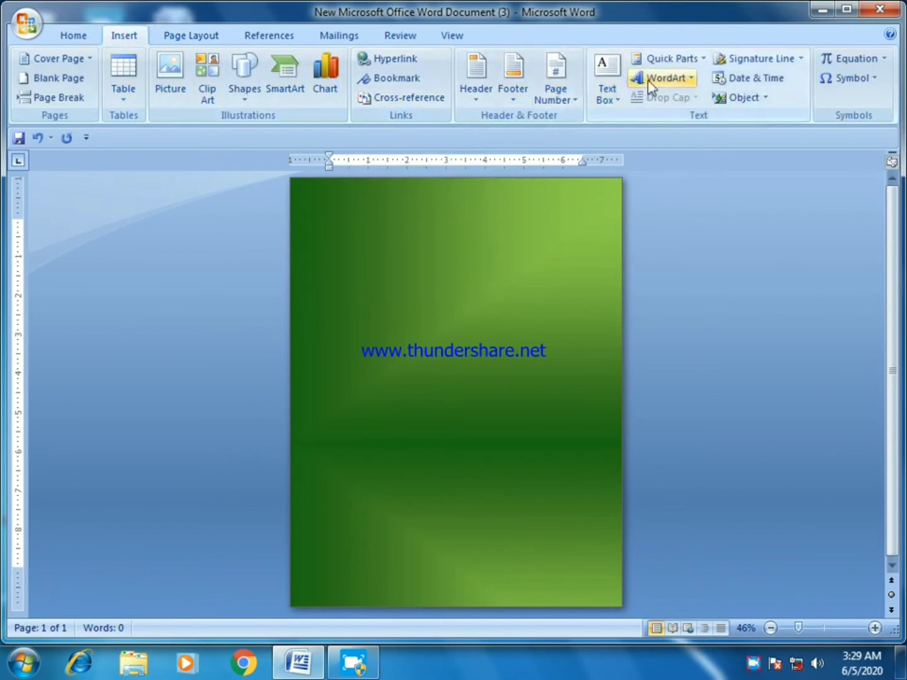
{"action": "left_click", "coordinate": [667, 78]}
{"action": "left_click", "coordinate": [555, 112]}
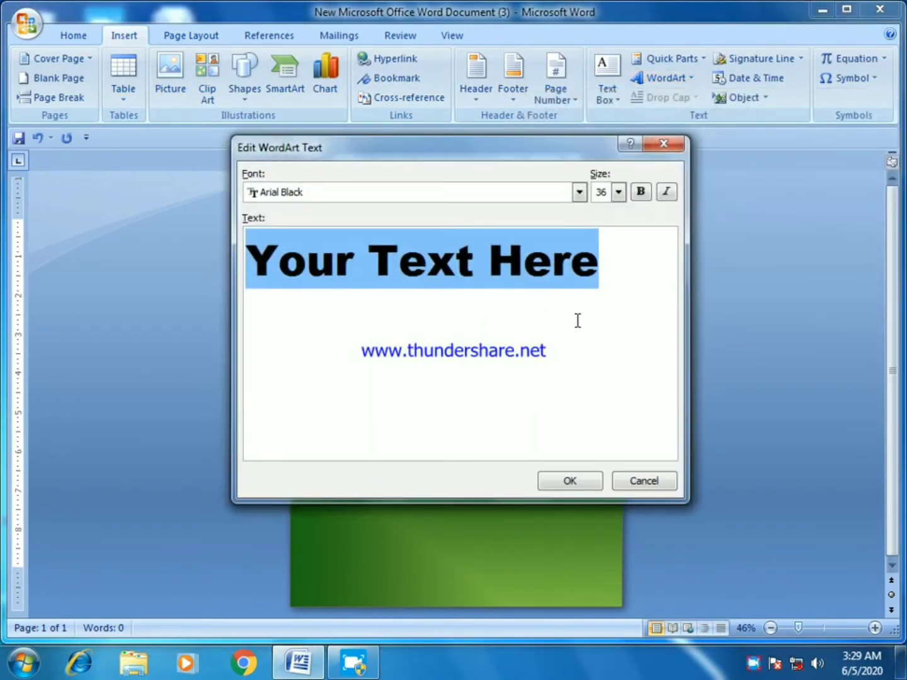
{"action": "type", "text": "EN"}
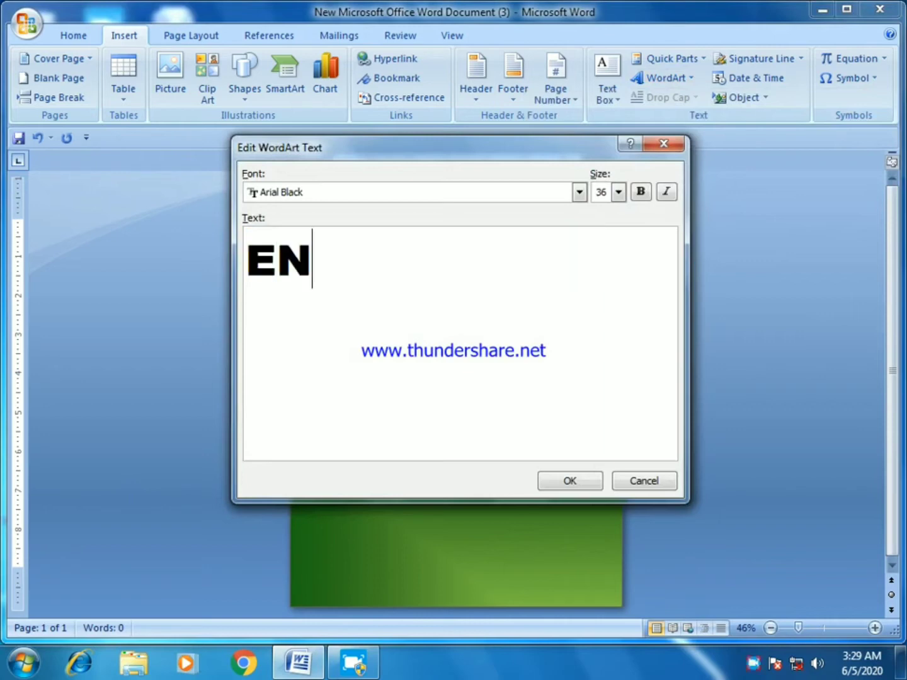
{"action": "type", "text": "VIRO"}
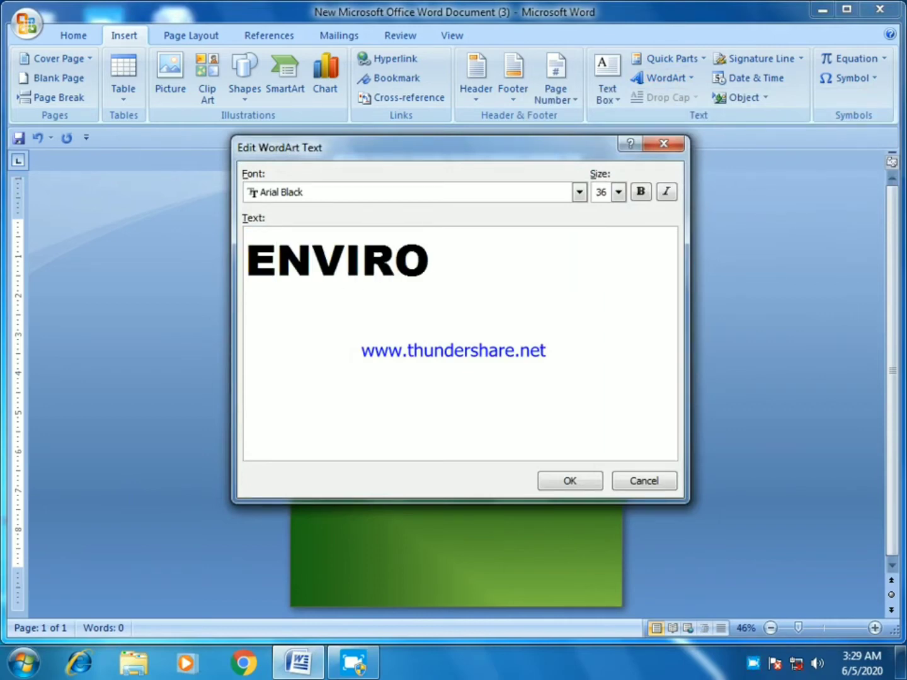
{"action": "type", "text": "NME"}
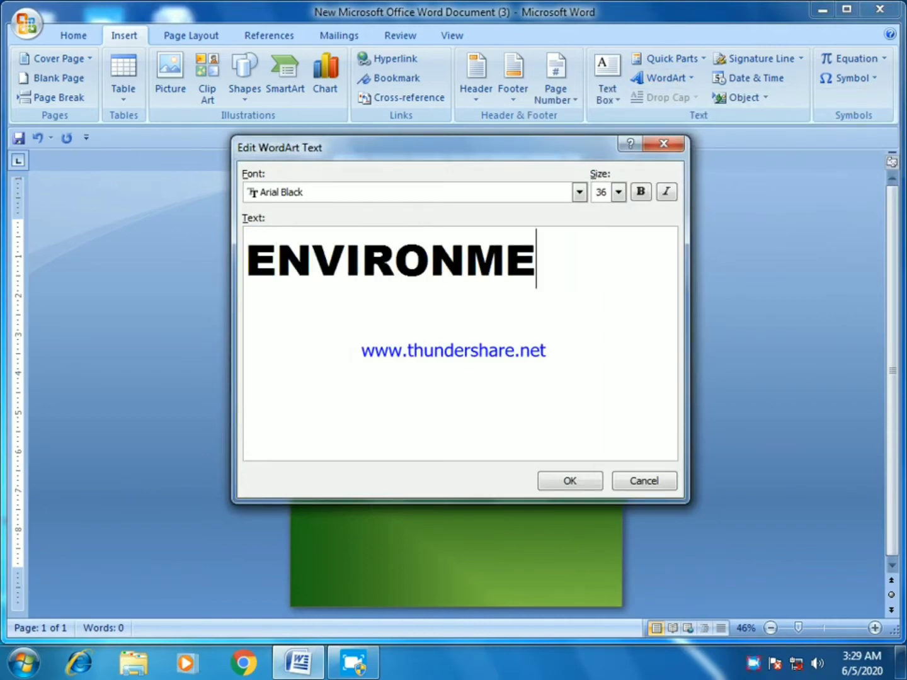
{"action": "type", "text": "NTAL"}
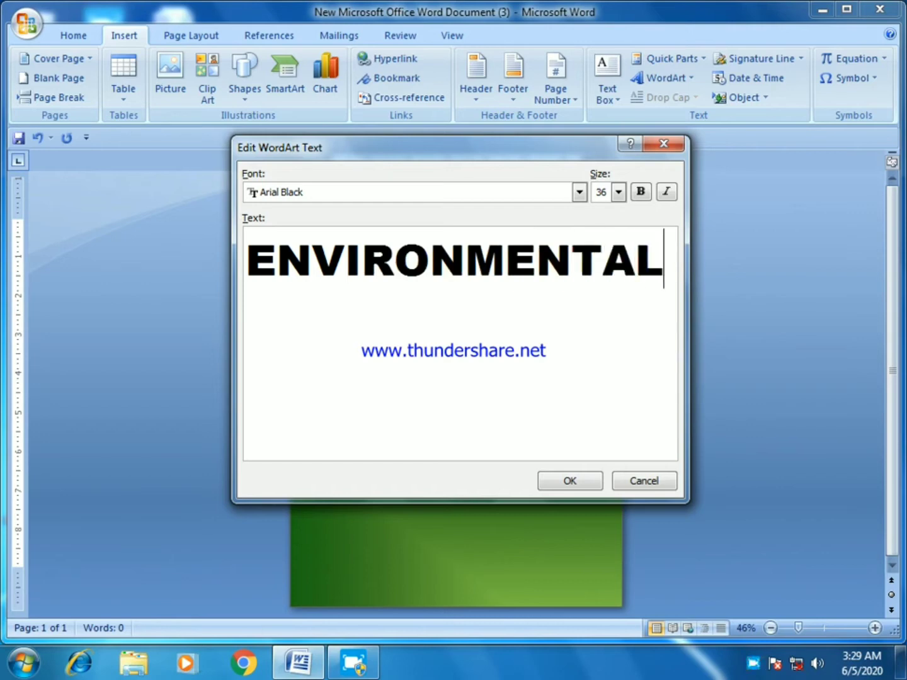
{"action": "left_click", "coordinate": [591, 485]}
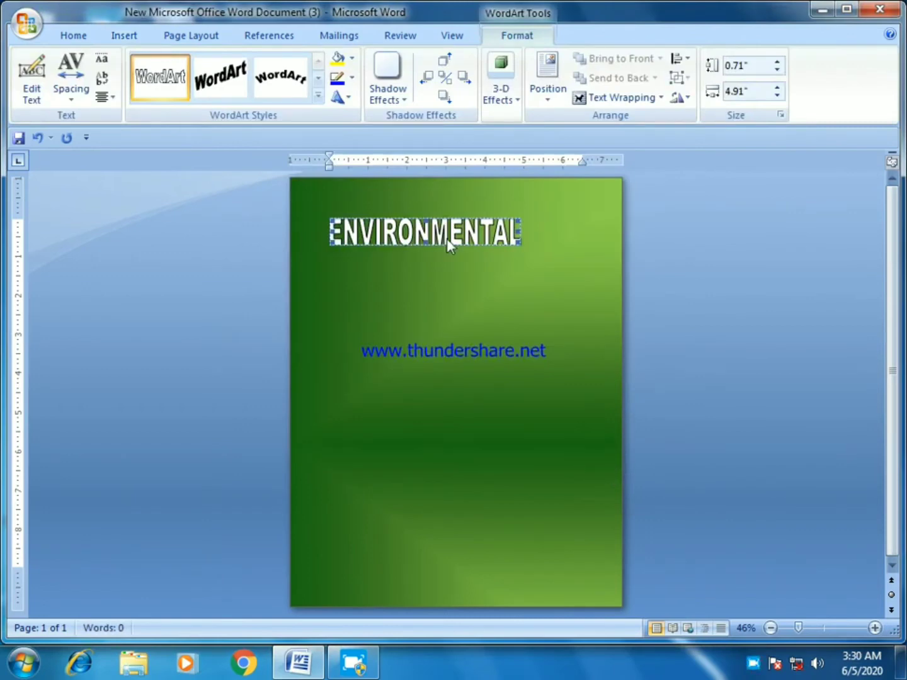
Rotate the ENVIRONMENTAL WordArt 90° clockwise so it runs vertically
{"action": "left_click_drag", "start_coordinate": [447, 239], "coordinate": [449, 306]}
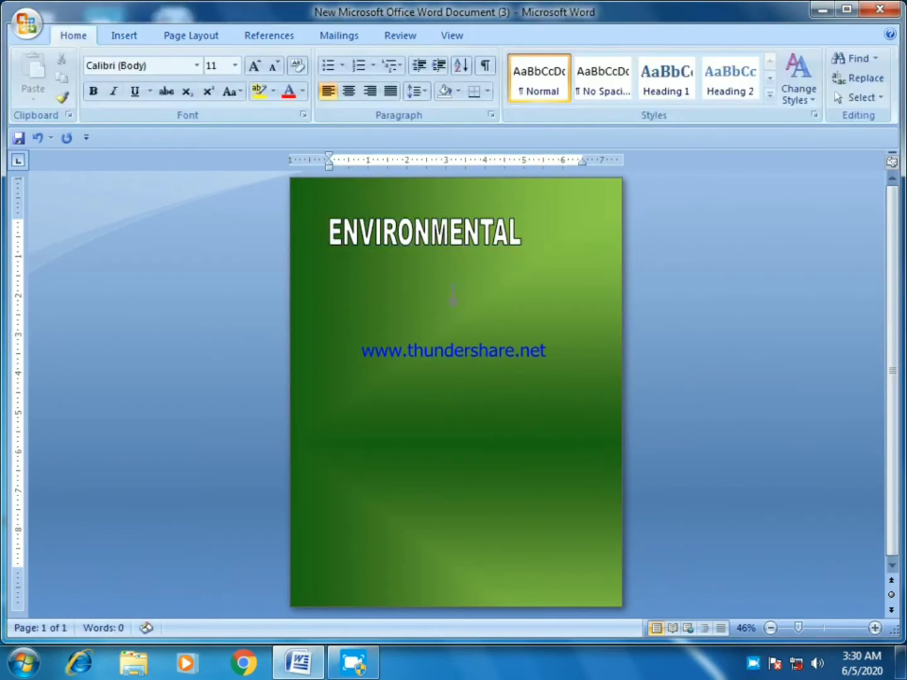
{"action": "left_click", "coordinate": [446, 246]}
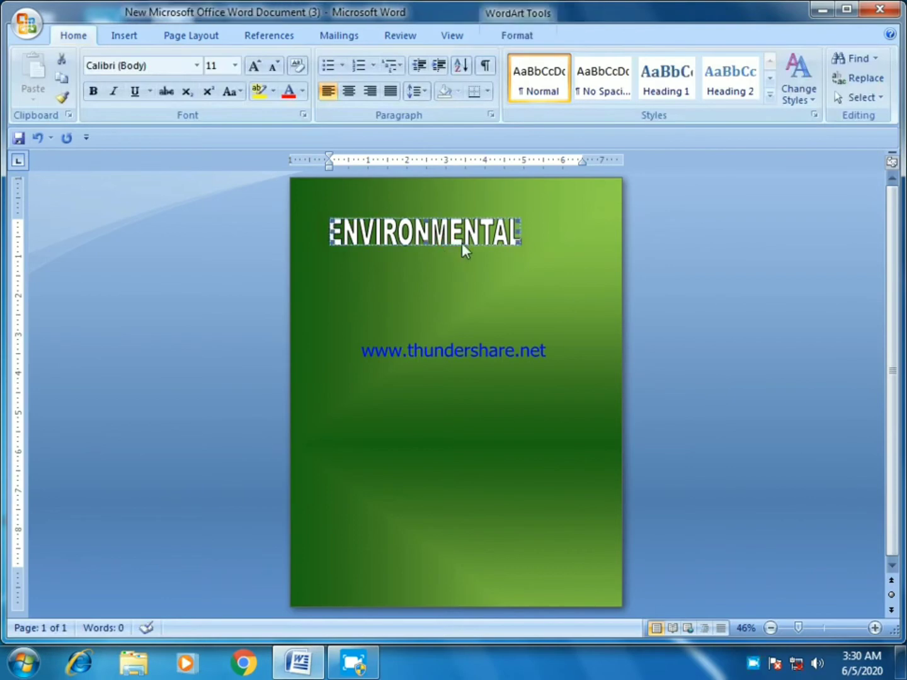
{"action": "left_click_drag", "start_coordinate": [463, 242], "coordinate": [460, 281]}
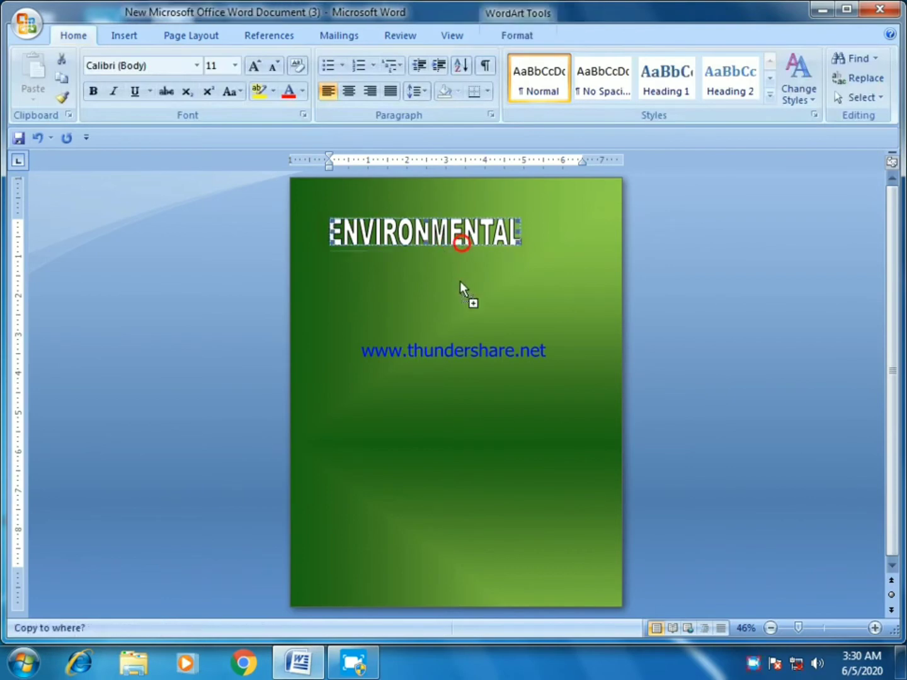
{"action": "left_click", "coordinate": [452, 236]}
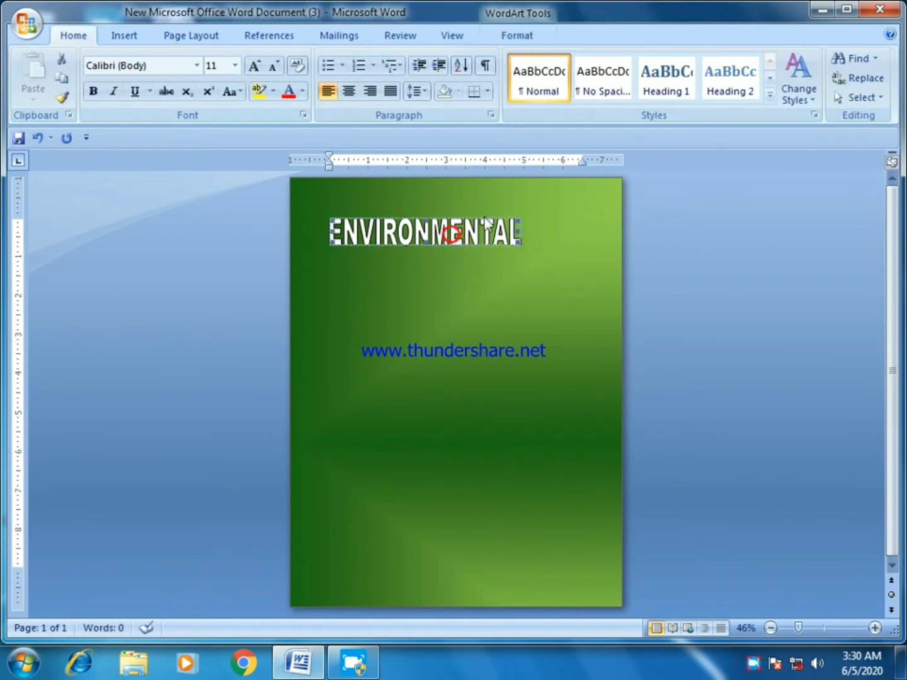
{"action": "left_click", "coordinate": [507, 37]}
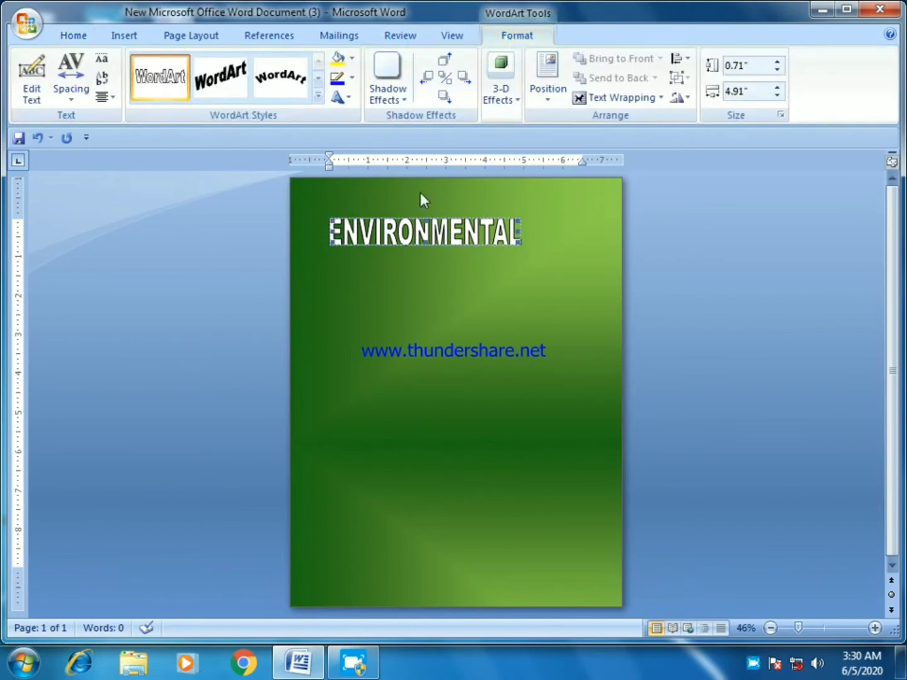
{"action": "left_click", "coordinate": [677, 99]}
{"action": "left_click", "coordinate": [698, 119]}
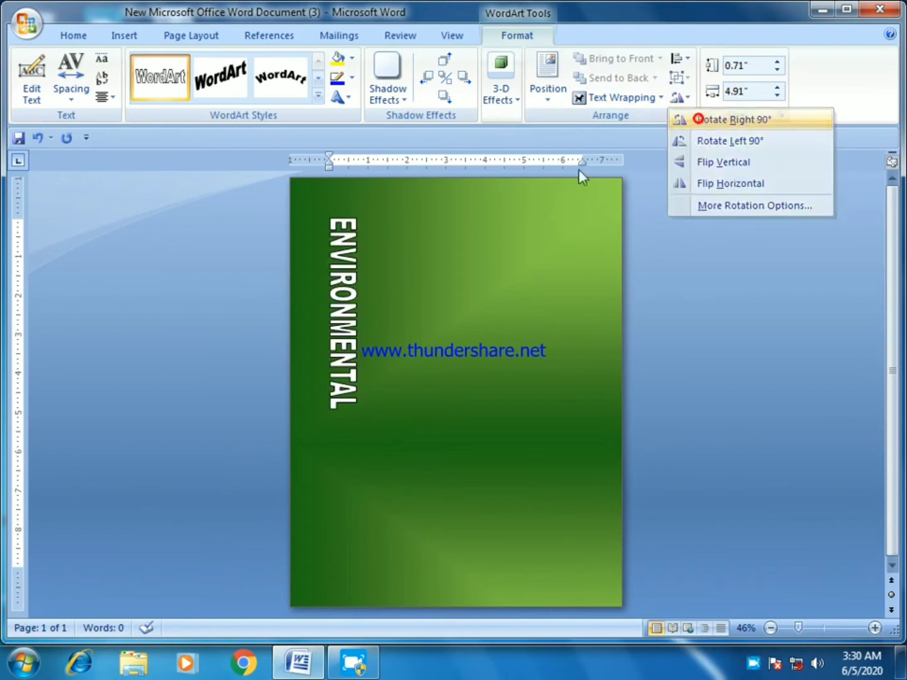
Centre vertical ENVIRONMENTAL on the page with Through text wrapping
{"action": "left_click", "coordinate": [466, 381]}
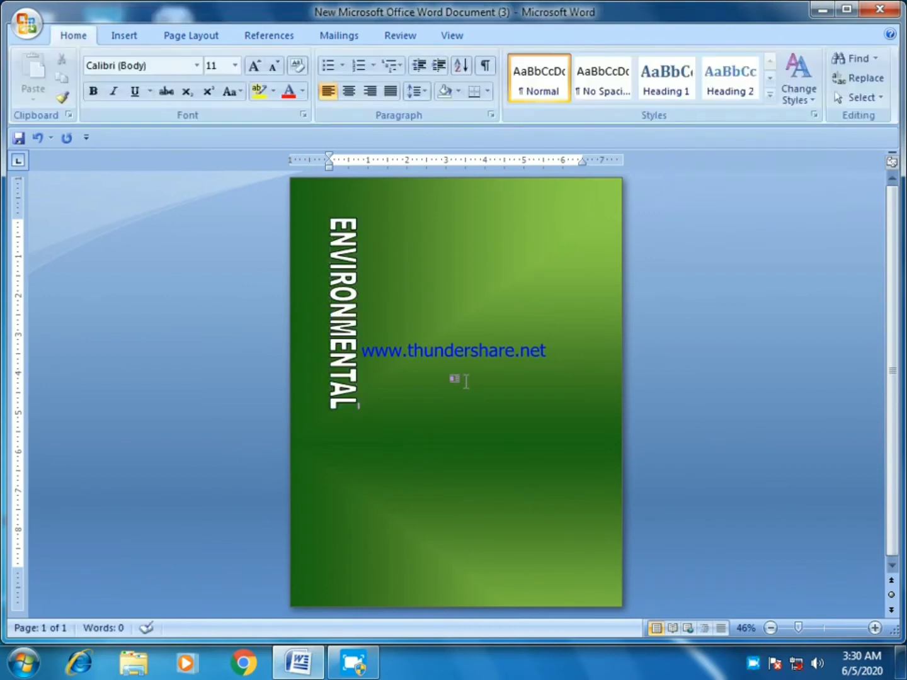
{"action": "left_click", "coordinate": [335, 256]}
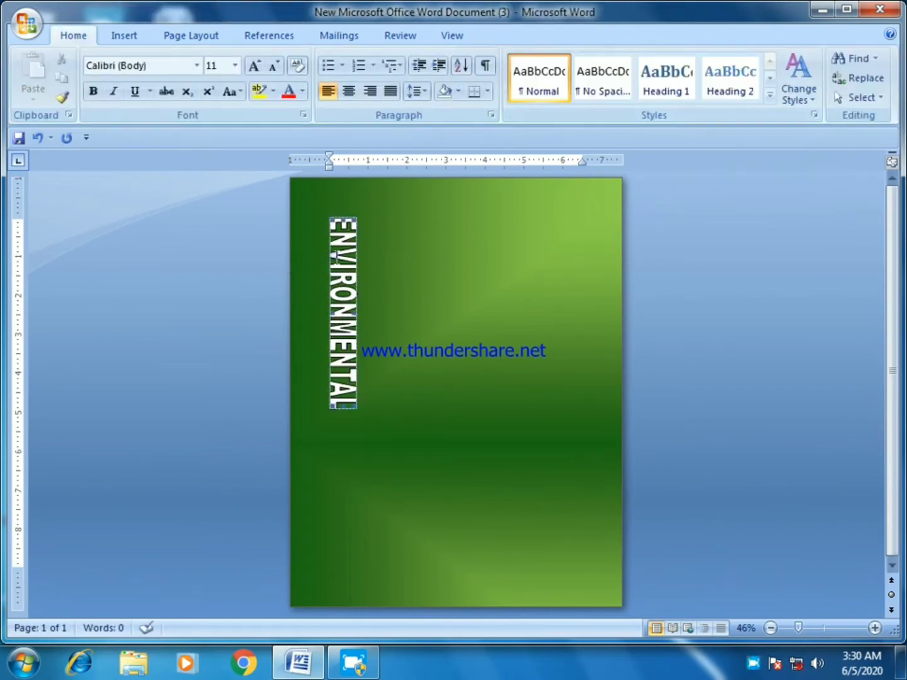
{"action": "left_click", "coordinate": [545, 94]}
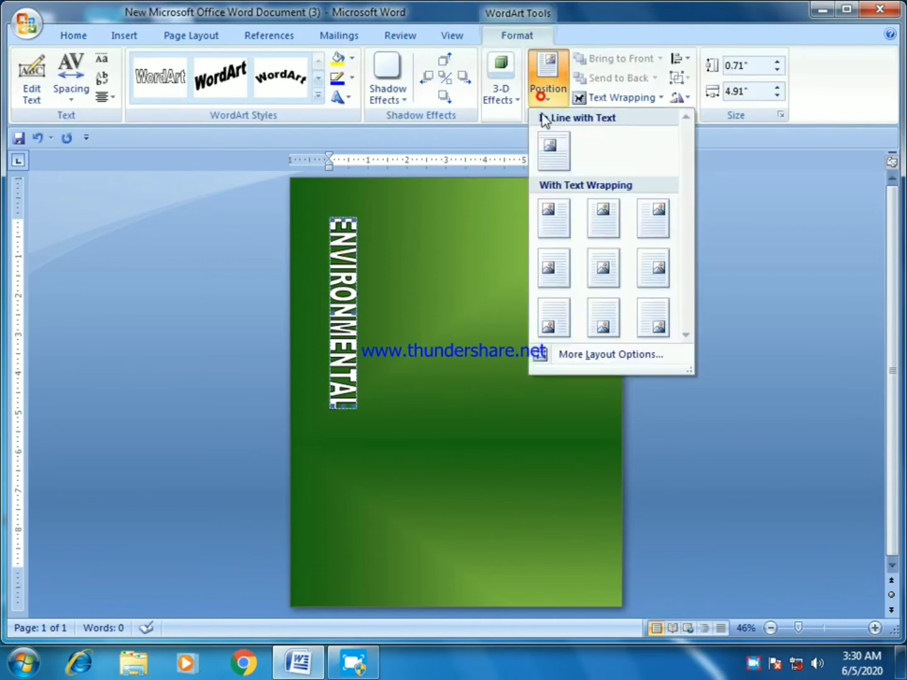
{"action": "left_click", "coordinate": [597, 260]}
{"action": "left_click", "coordinate": [660, 97]}
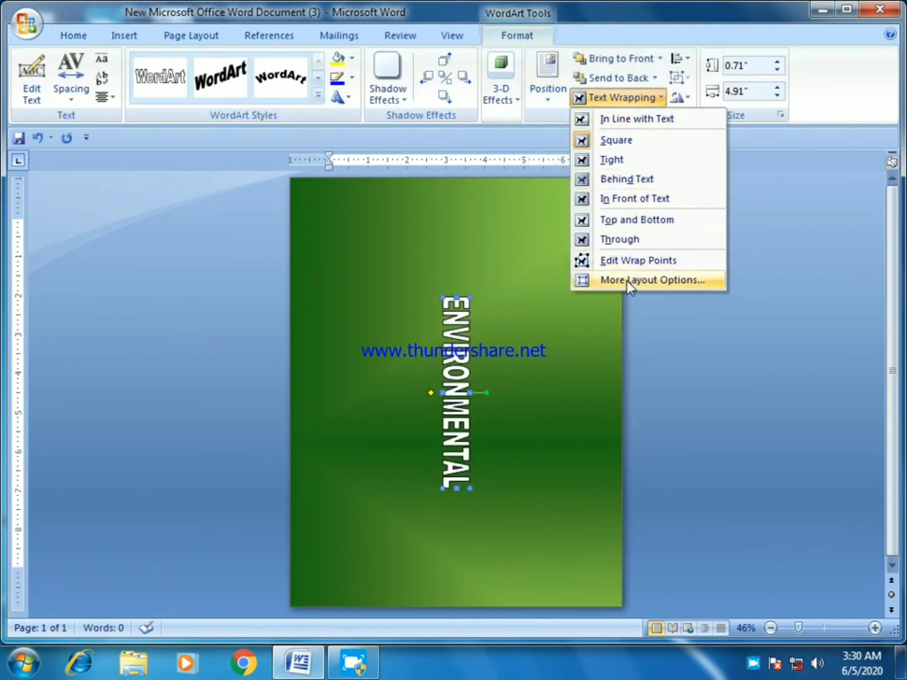
{"action": "left_click", "coordinate": [643, 240]}
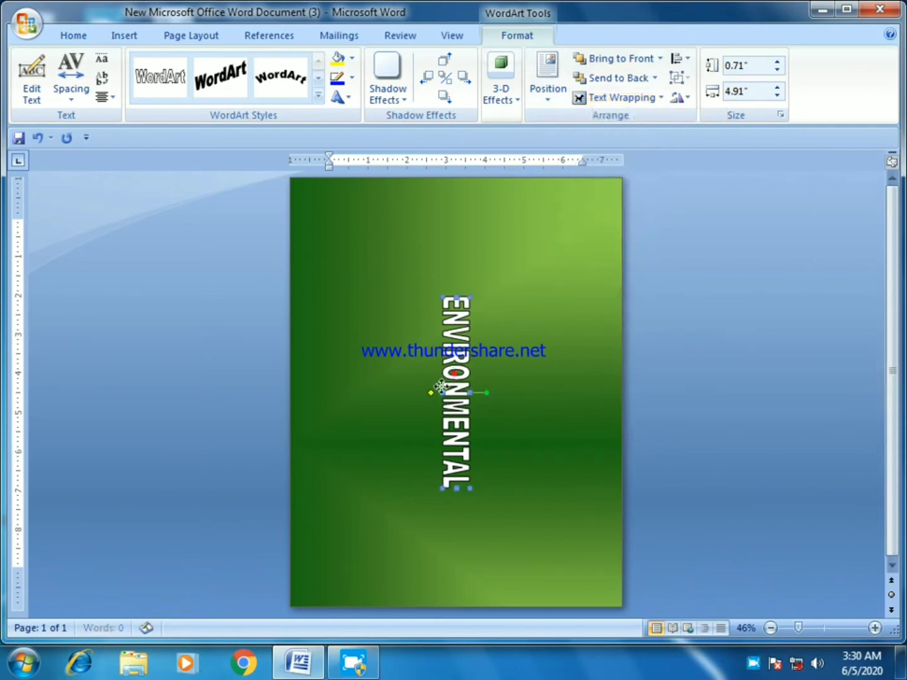
{"action": "mouse_move", "coordinate": [439, 386]}
{"action": "left_mouse_down"}
{"action": "mouse_move", "coordinate": [455, 380]}
{"action": "mouse_move", "coordinate": [446, 353]}
{"action": "left_mouse_up"}
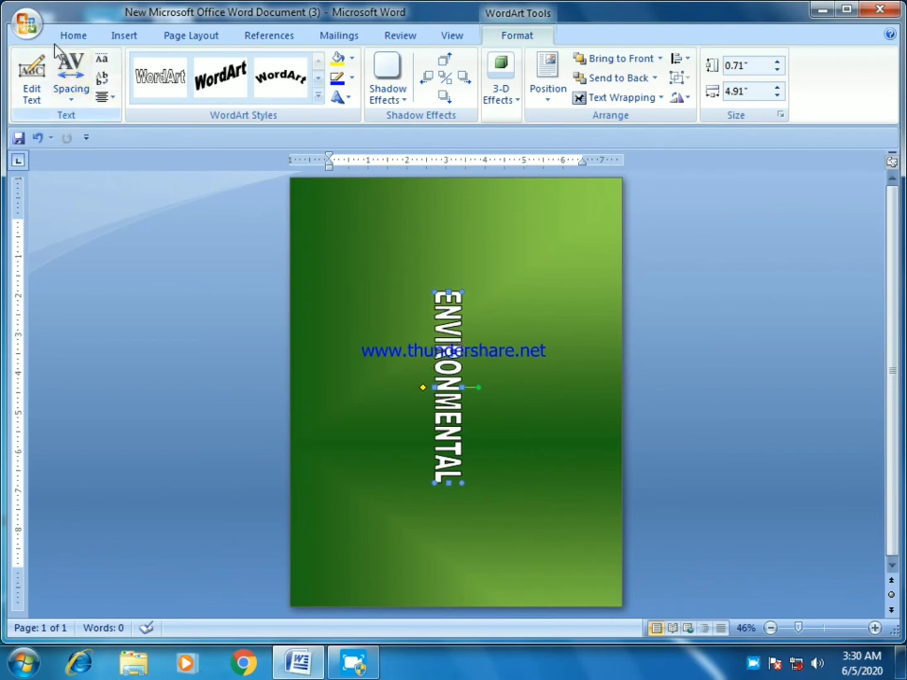
Insert a first-style WordArt reading 'NATURE'
{"action": "left_click", "coordinate": [123, 36]}
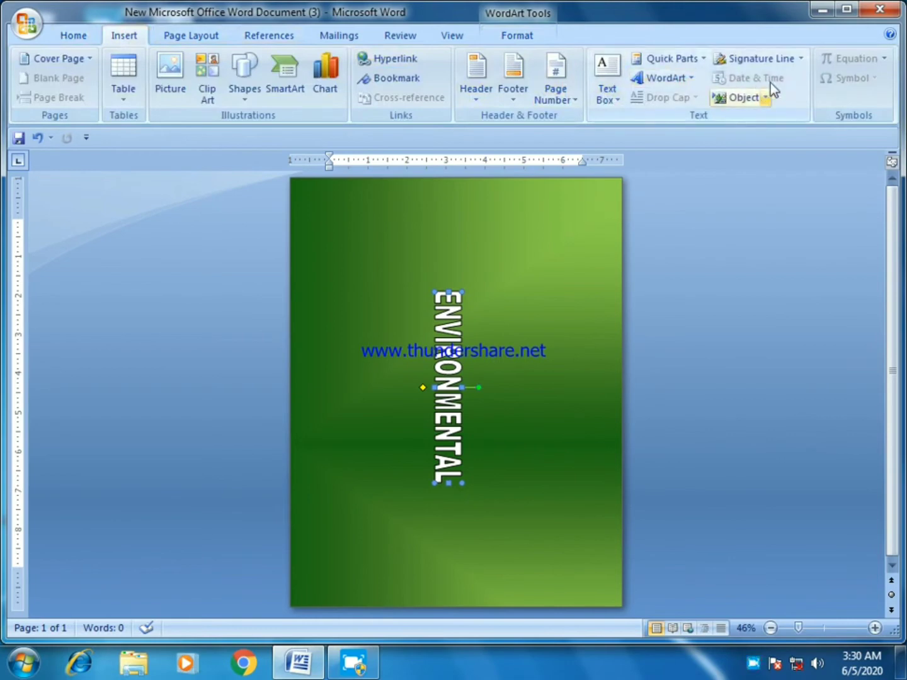
{"action": "left_click", "coordinate": [674, 78]}
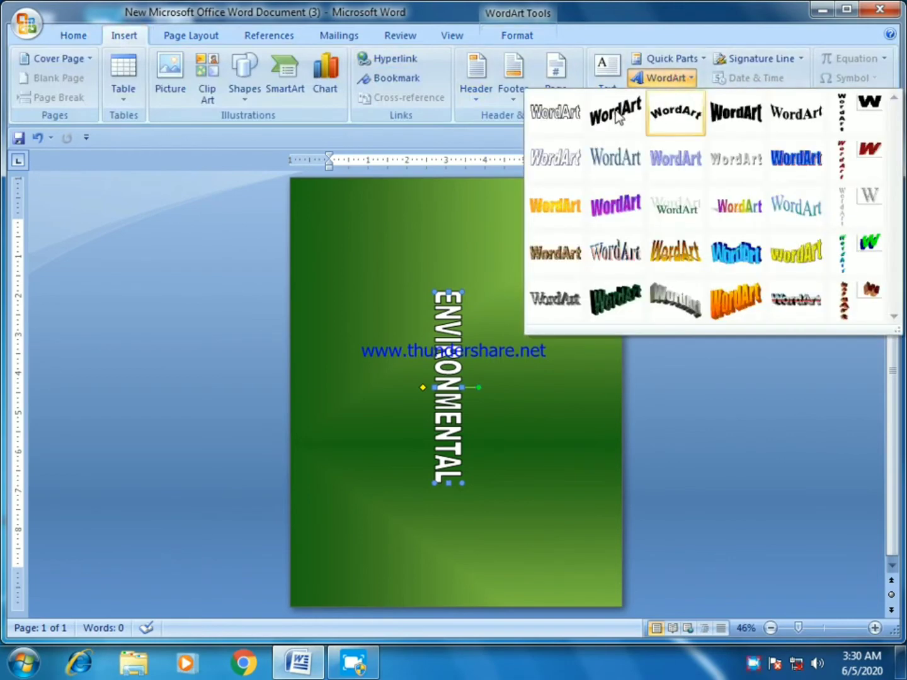
{"action": "left_click", "coordinate": [556, 112]}
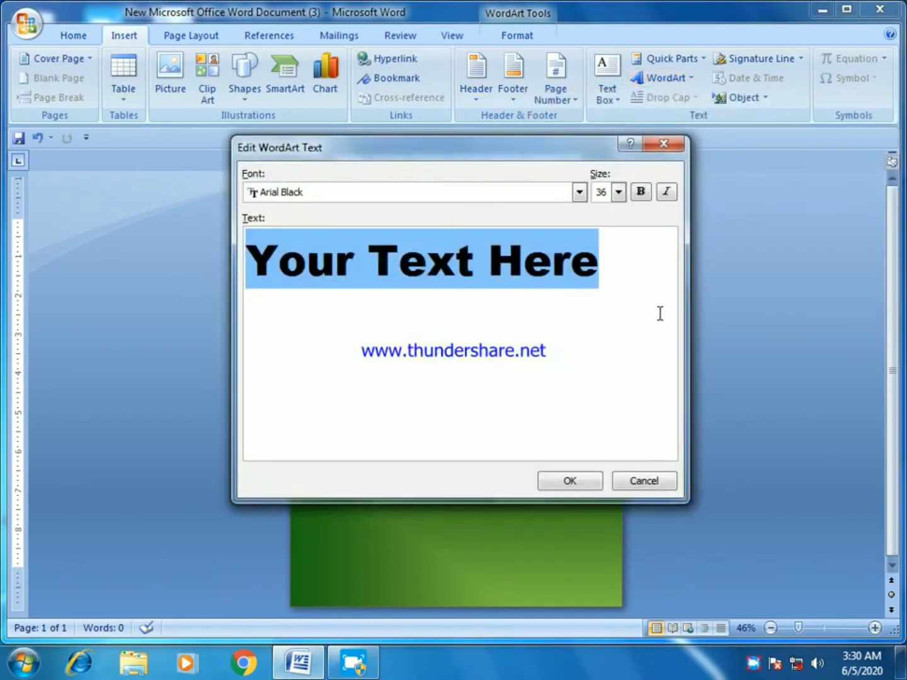
{"action": "type", "text": "NA"}
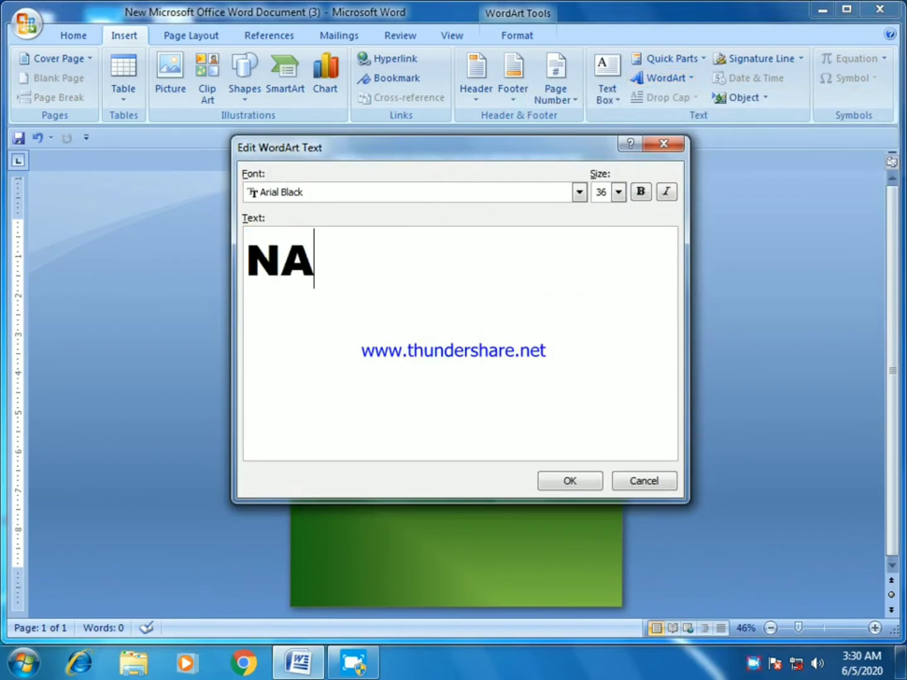
{"action": "type", "text": "TURE"}
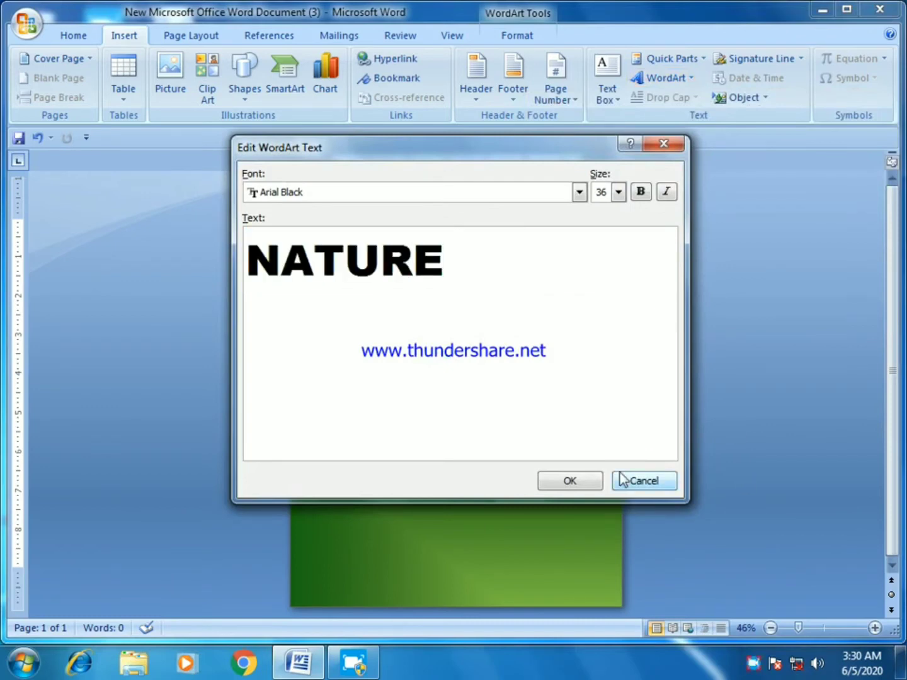
{"action": "left_click", "coordinate": [568, 482]}
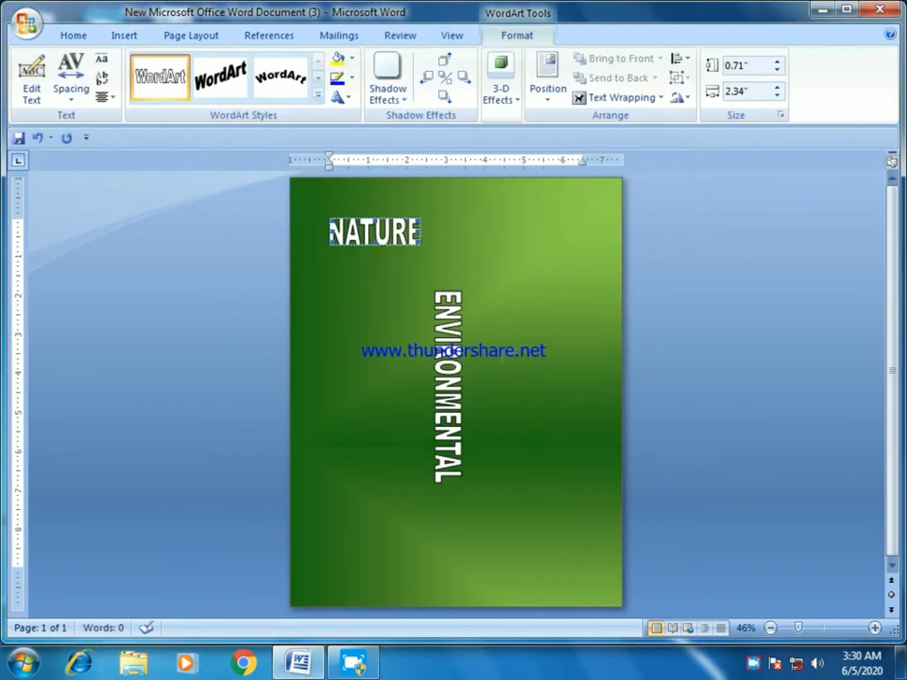
Give NATURE Through wrapping and move it to the bottom centre below ENVIRONMENTAL
{"action": "left_click", "coordinate": [686, 101]}
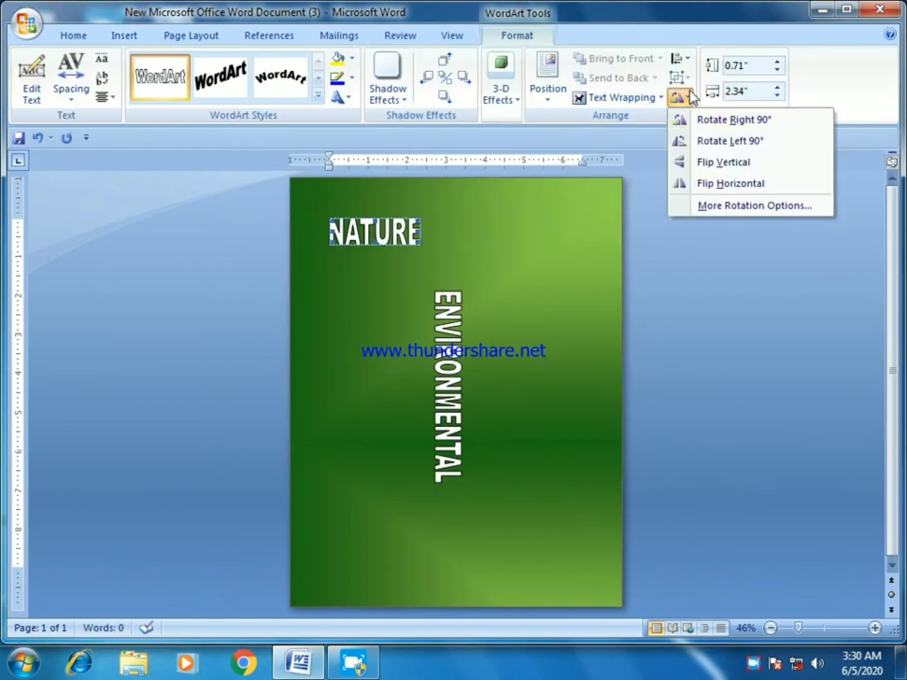
{"action": "left_click", "coordinate": [644, 98]}
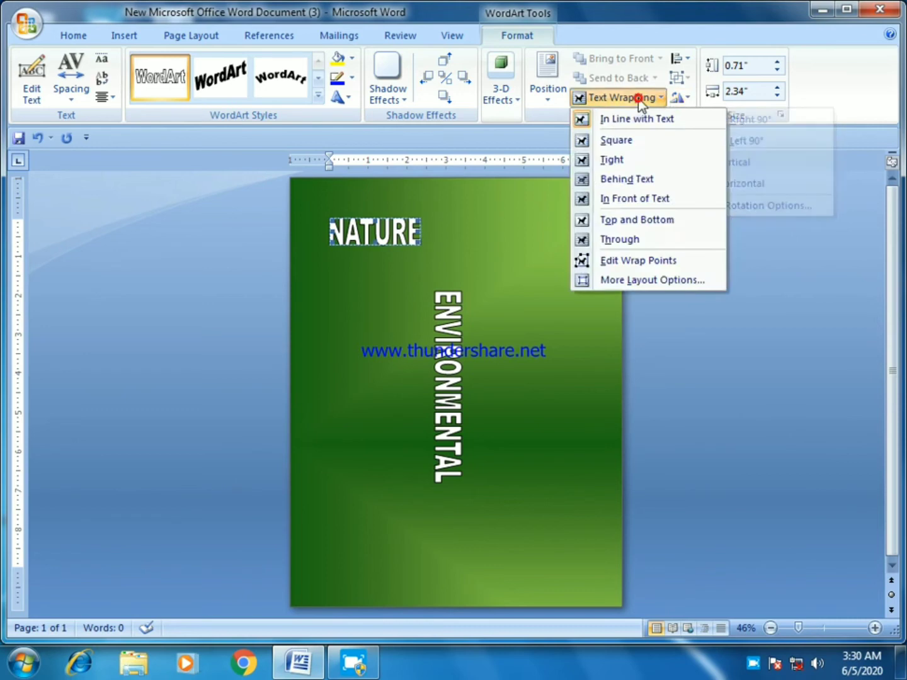
{"action": "left_click", "coordinate": [614, 243]}
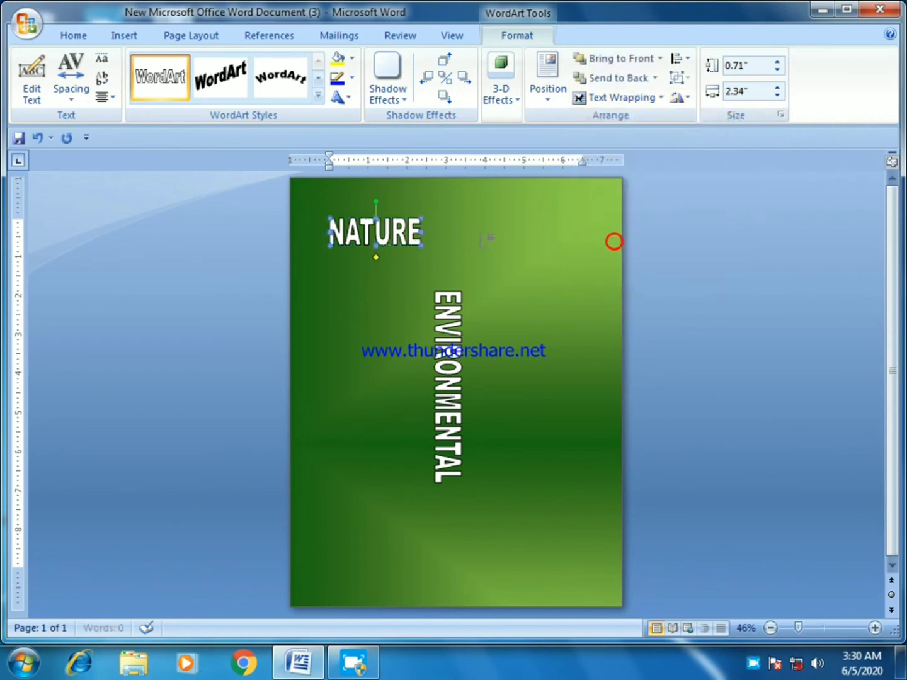
{"action": "left_click", "coordinate": [551, 94]}
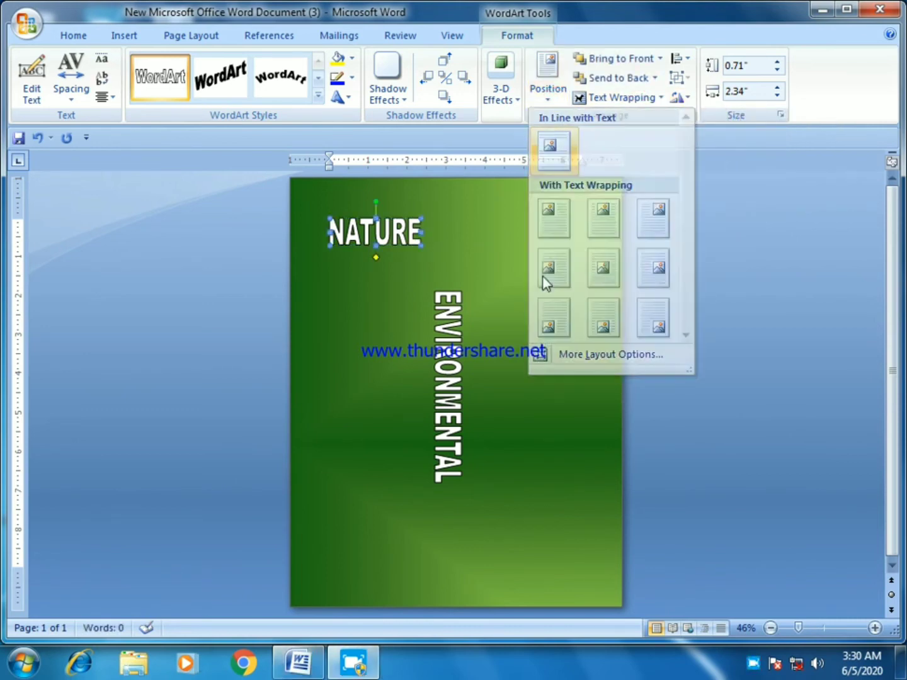
{"action": "left_click", "coordinate": [605, 266]}
{"action": "left_click_drag", "start_coordinate": [462, 269], "coordinate": [463, 491]}
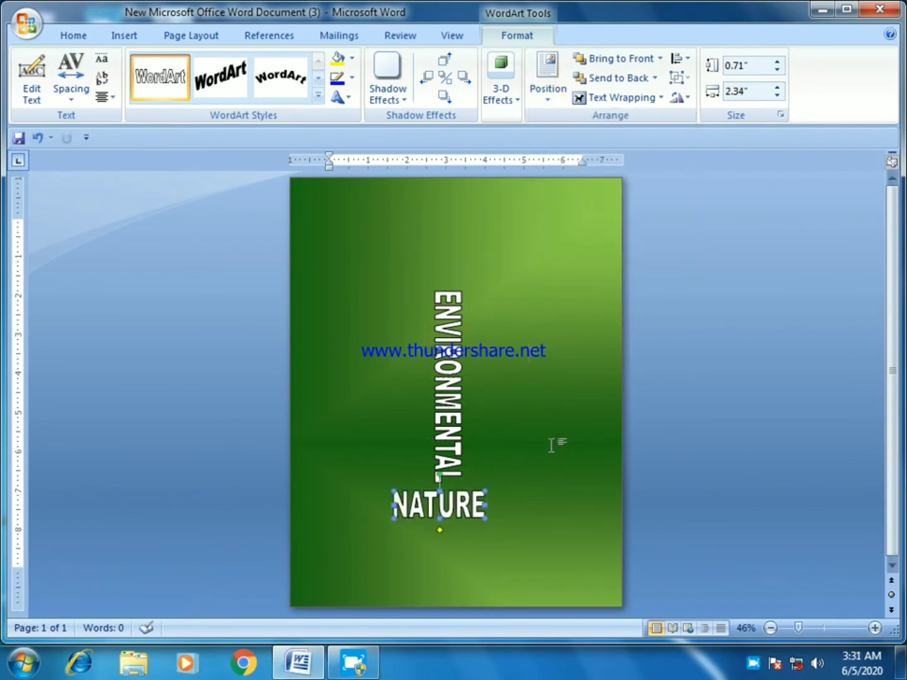
Remove the outline from both NATURE and ENVIRONMENTAL
{"action": "left_click", "coordinate": [456, 378], "text": "shift"}
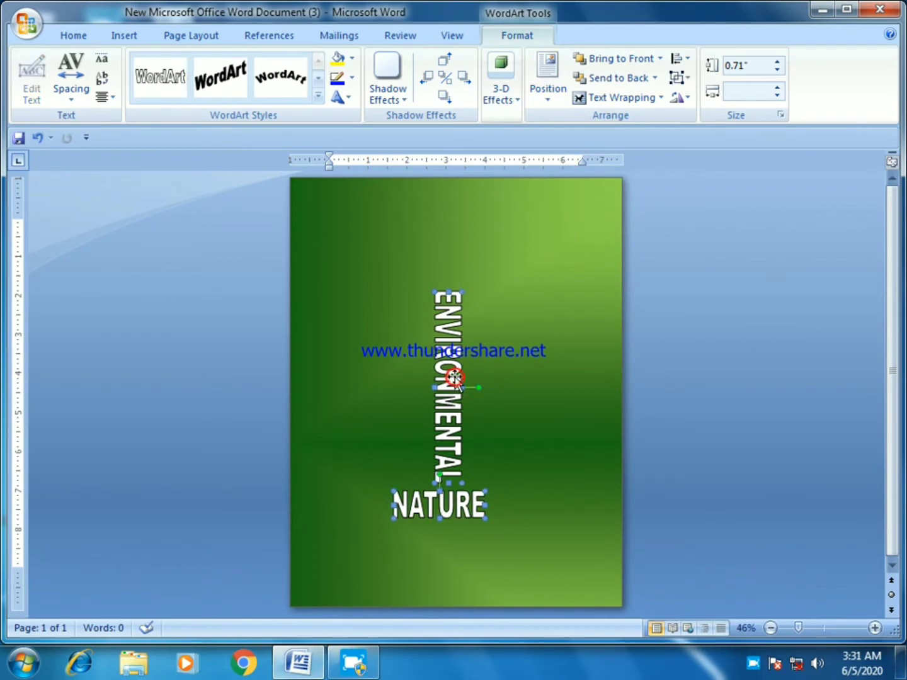
{"action": "left_click", "coordinate": [352, 79]}
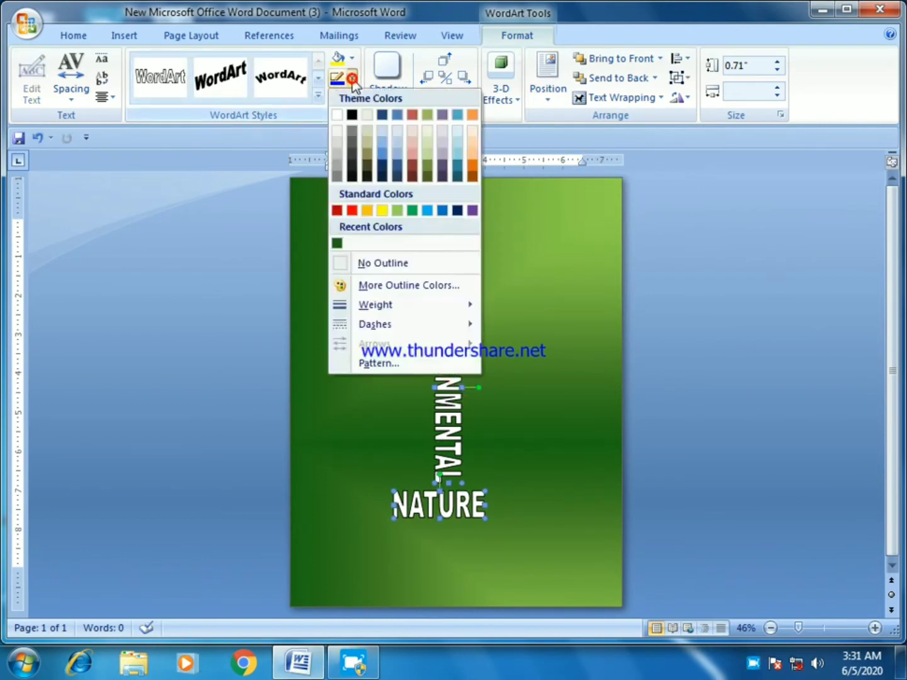
{"action": "left_click", "coordinate": [377, 264]}
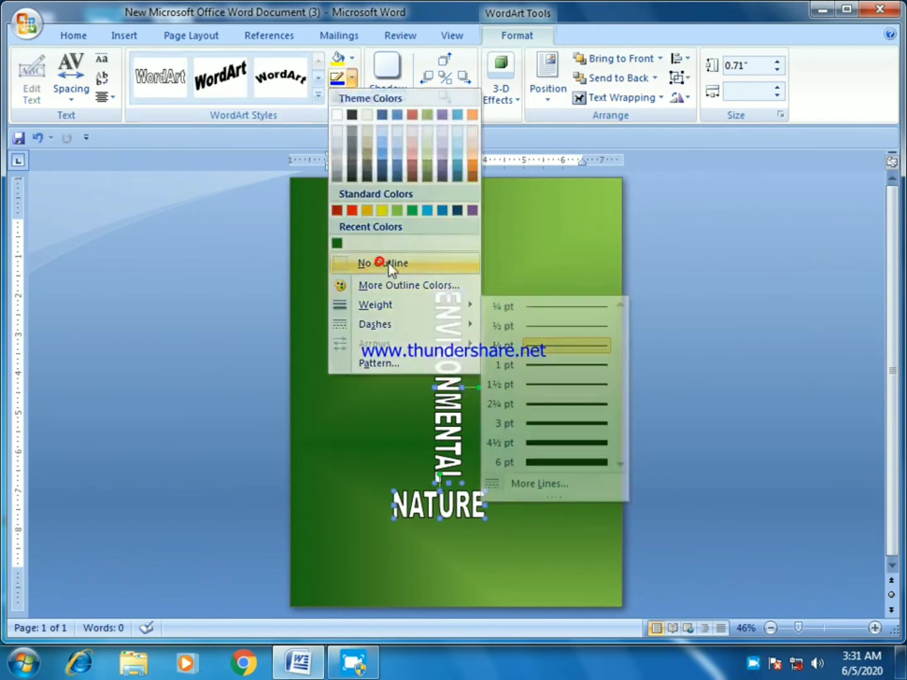
{"action": "left_click", "coordinate": [577, 320]}
Stretch ENVIRONMENTAL taller from its top edge
{"action": "scroll", "coordinate": [578, 323], "scroll_direction": "up", "scroll_amount": 1}
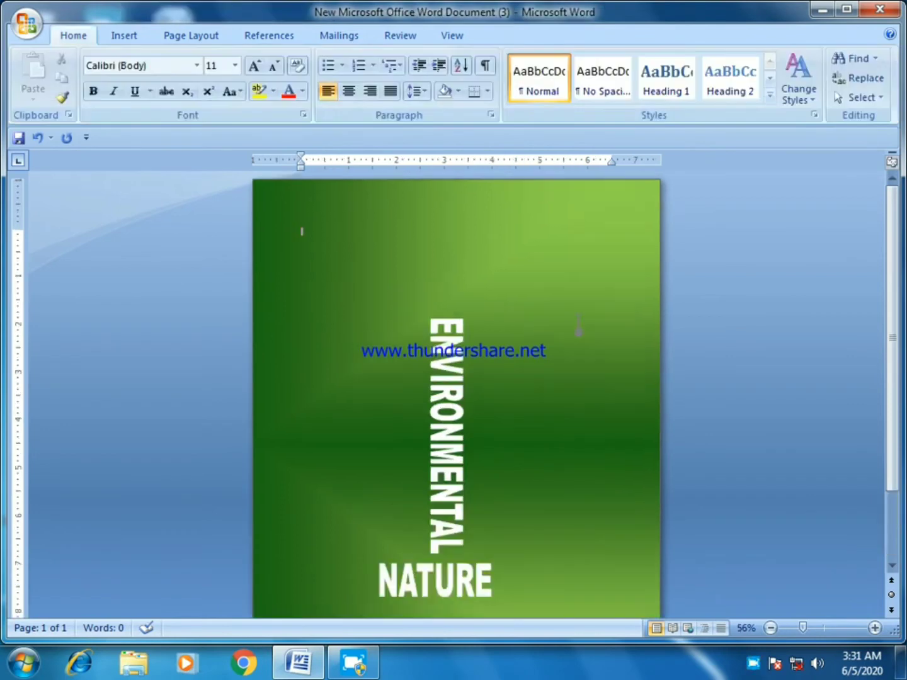
{"action": "left_click", "coordinate": [456, 325]}
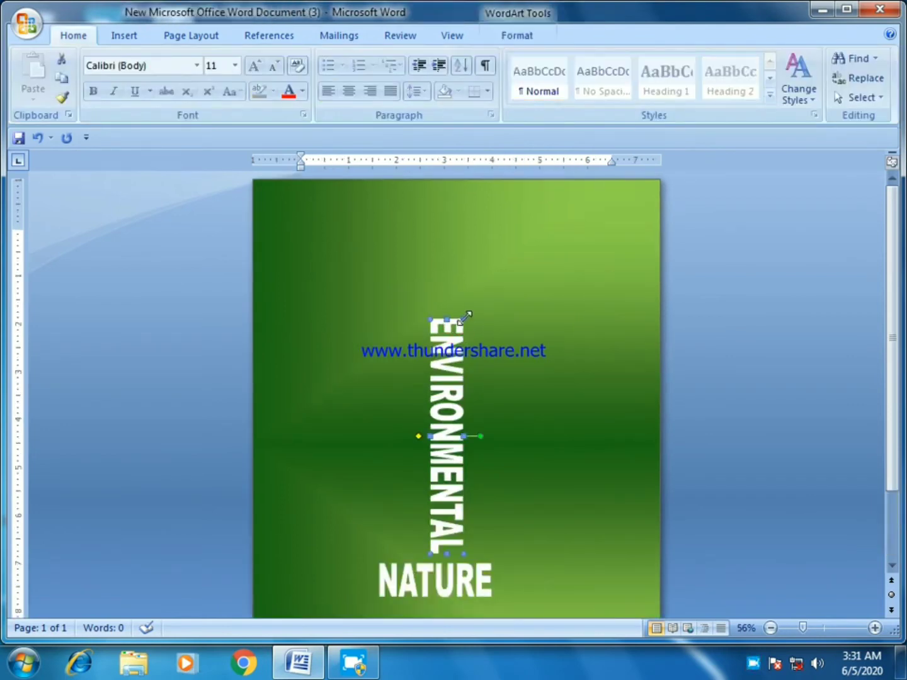
{"action": "left_click_drag", "start_coordinate": [464, 318], "coordinate": [485, 264]}
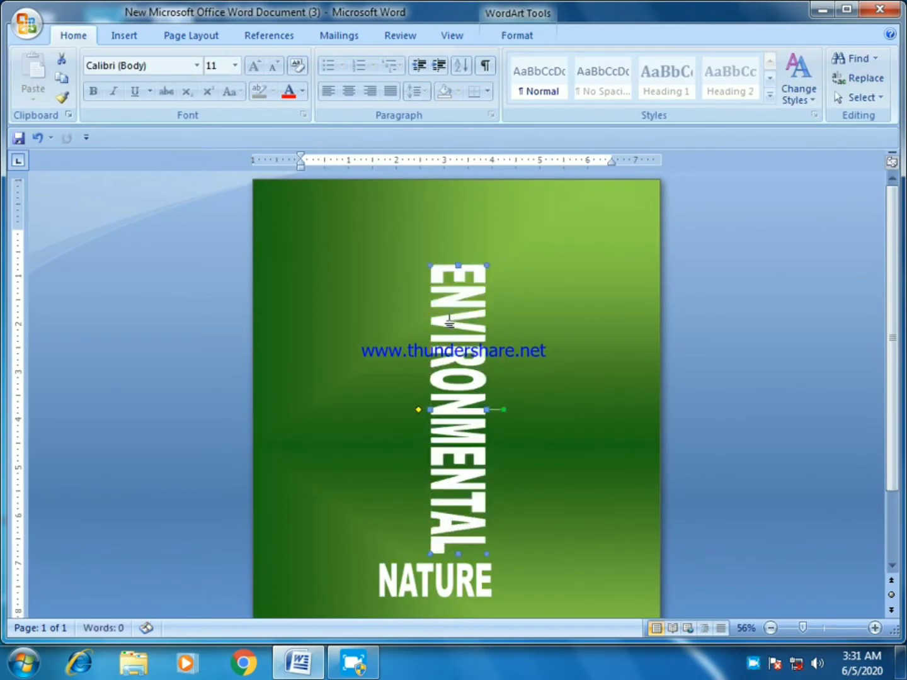
Ctrl-drag a smaller copy of NATURE up onto the page
{"action": "scroll", "coordinate": [468, 414], "scroll_direction": "down", "scroll_amount": 3}
{"action": "left_click", "coordinate": [470, 492]}
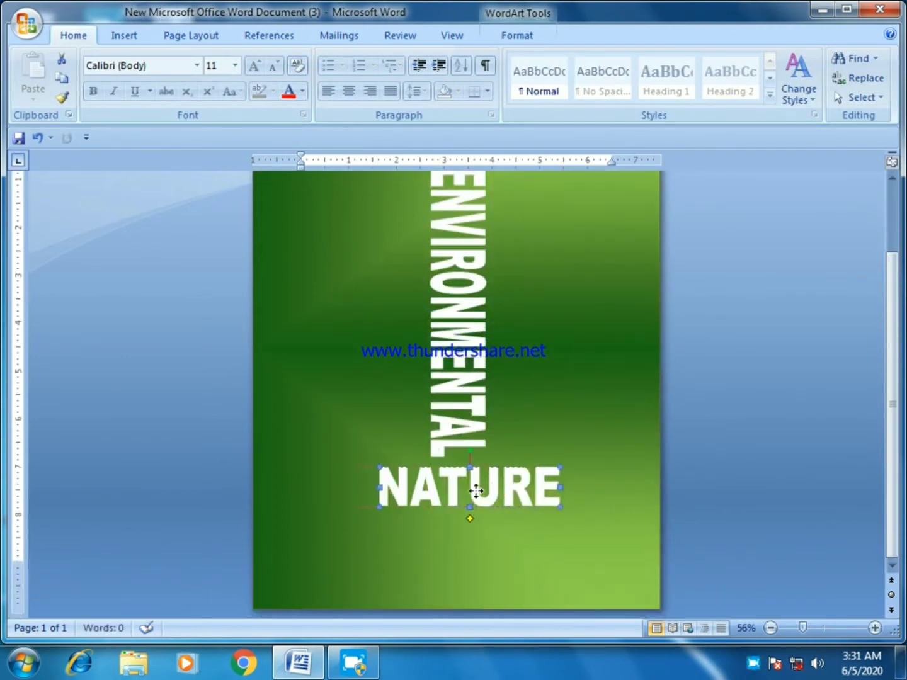
{"action": "scroll", "coordinate": [468, 514], "scroll_direction": "up", "scroll_amount": 3}
{"action": "left_click_drag", "start_coordinate": [500, 580], "coordinate": [382, 336]}
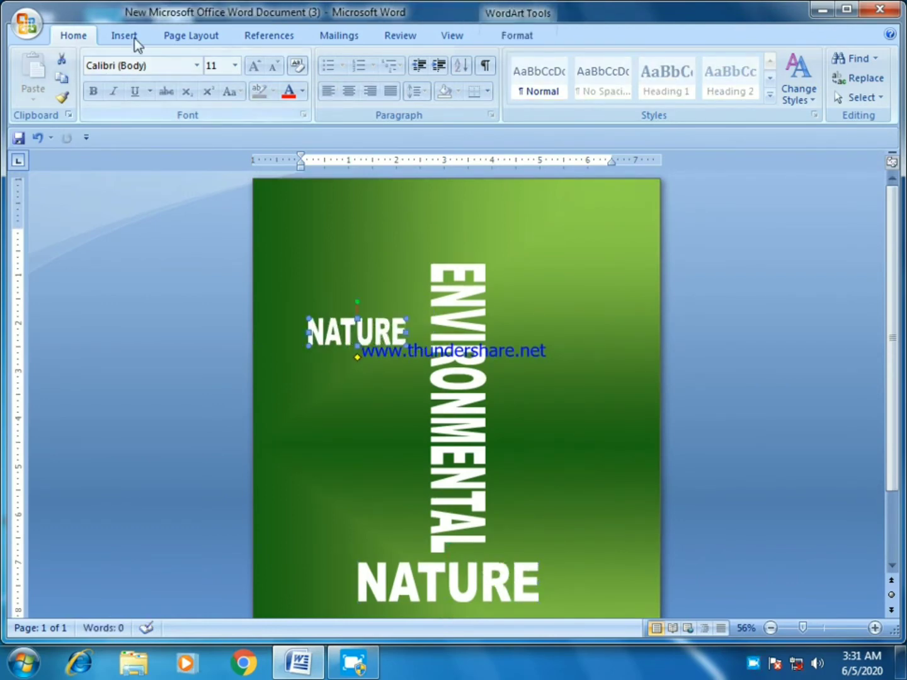
Change the small NATURE copy's text to NATURAL
{"action": "left_click", "coordinate": [516, 35]}
{"action": "left_click", "coordinate": [32, 82]}
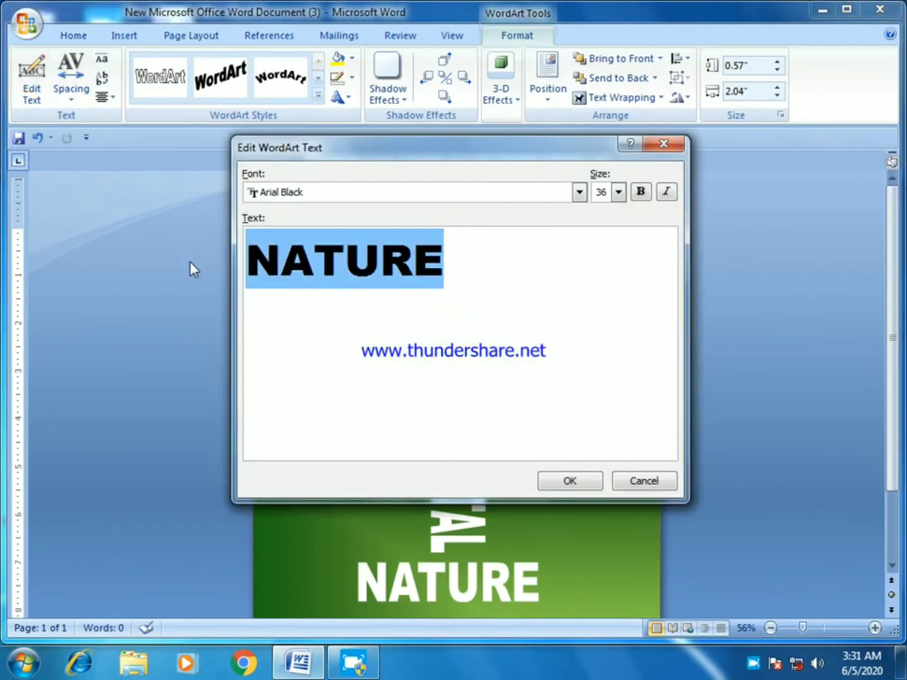
{"action": "key", "text": "End"}
{"action": "key", "text": "BackSpace"}
{"action": "type", "text": "AL"}
{"action": "left_click", "coordinate": [555, 481]}
Set NATURAL to Arial, then make it wider and shorter
{"action": "left_click", "coordinate": [31, 82]}
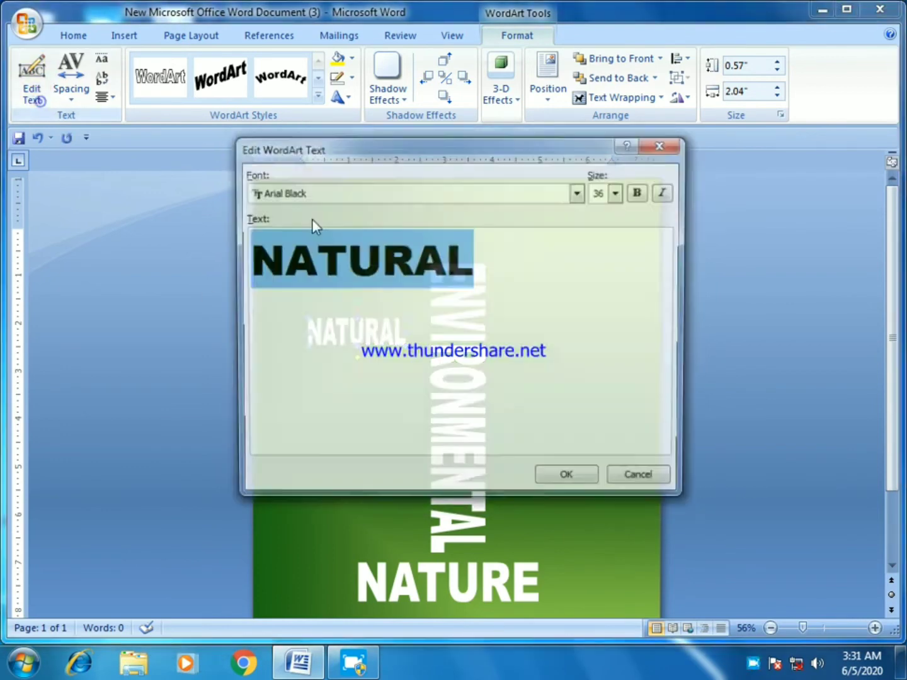
{"action": "left_click", "coordinate": [579, 192]}
{"action": "left_click", "coordinate": [296, 275]}
{"action": "left_click", "coordinate": [564, 477]}
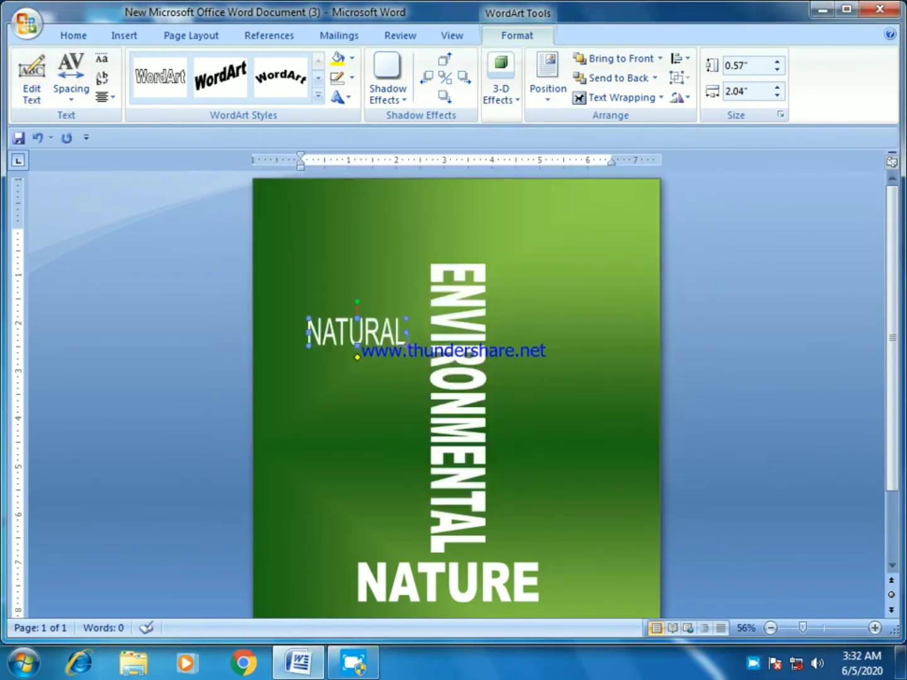
{"action": "left_click_drag", "start_coordinate": [407, 333], "coordinate": [423, 332]}
{"action": "left_click_drag", "start_coordinate": [365, 340], "coordinate": [366, 332]}
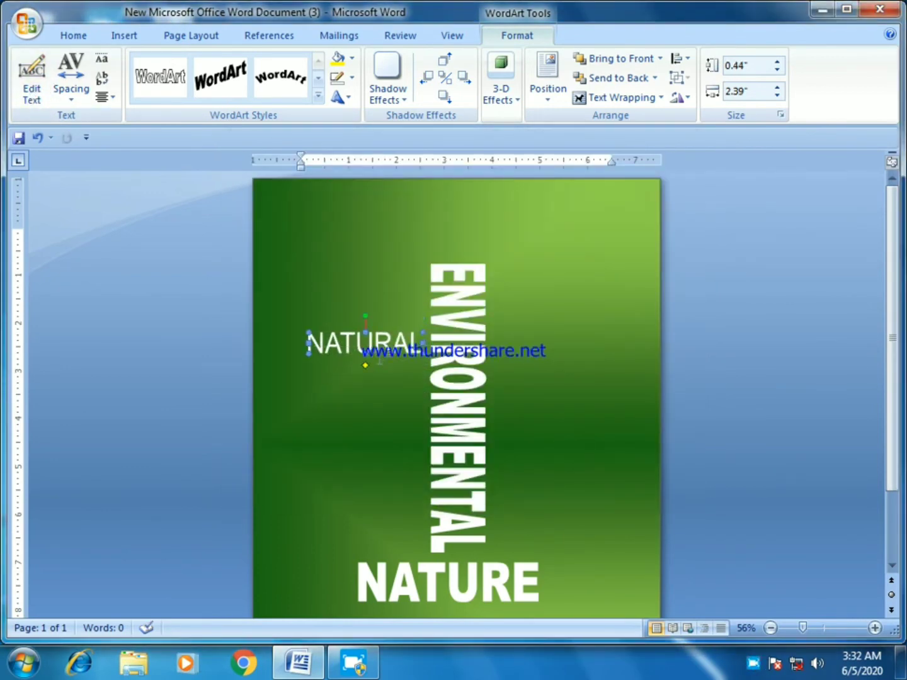
Copy NATURAL just below itself and change the copy to ORGANIC in Andalus
{"action": "left_click", "coordinate": [366, 378]}
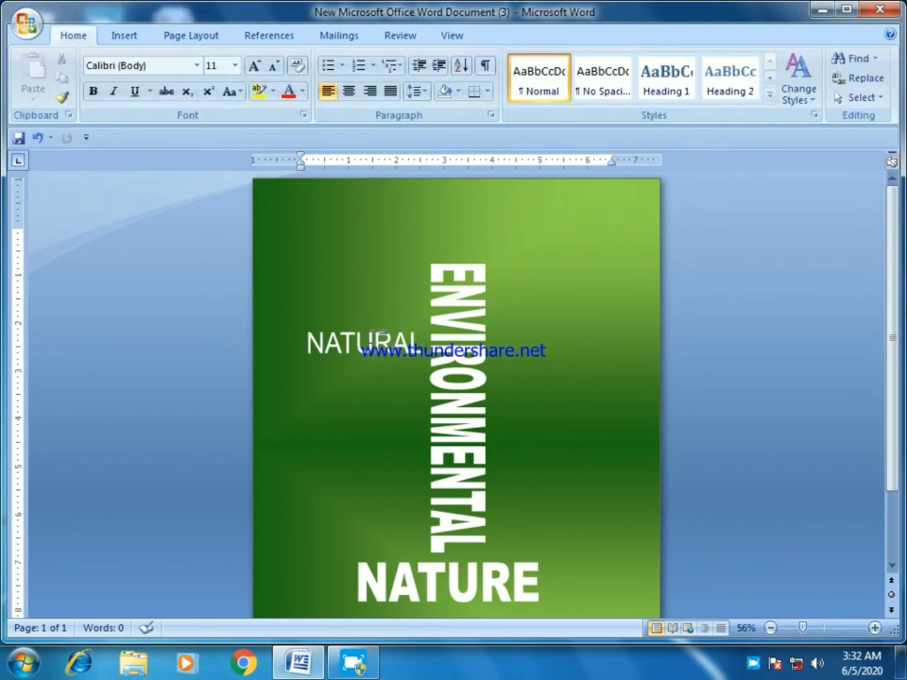
{"action": "left_click", "coordinate": [378, 344]}
{"action": "left_click", "coordinate": [384, 406]}
{"action": "left_click", "coordinate": [375, 350]}
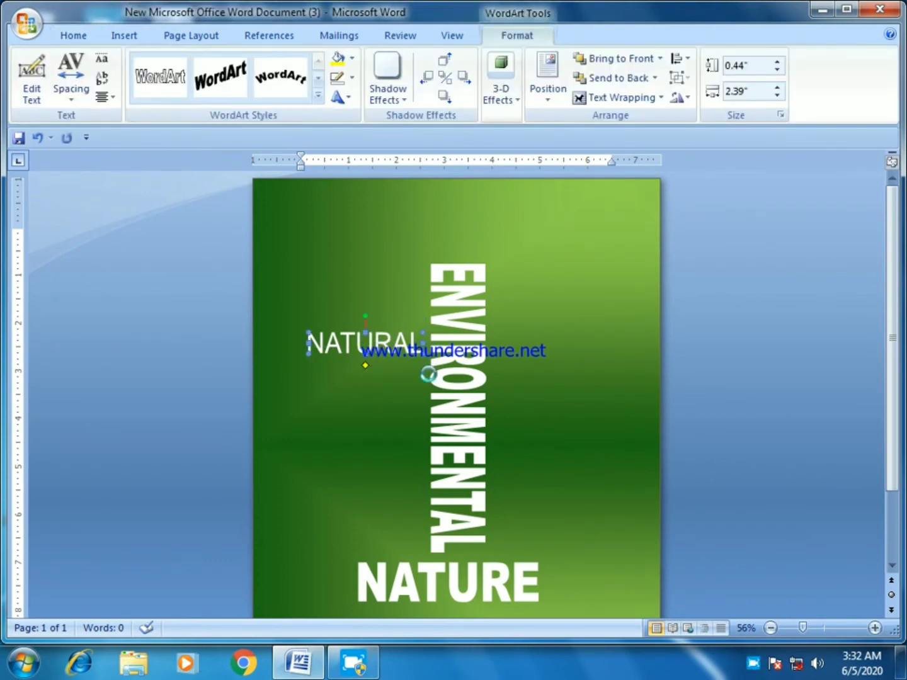
{"action": "left_click_drag", "start_coordinate": [361, 395], "coordinate": [372, 378]}
{"action": "left_click", "coordinate": [29, 82]}
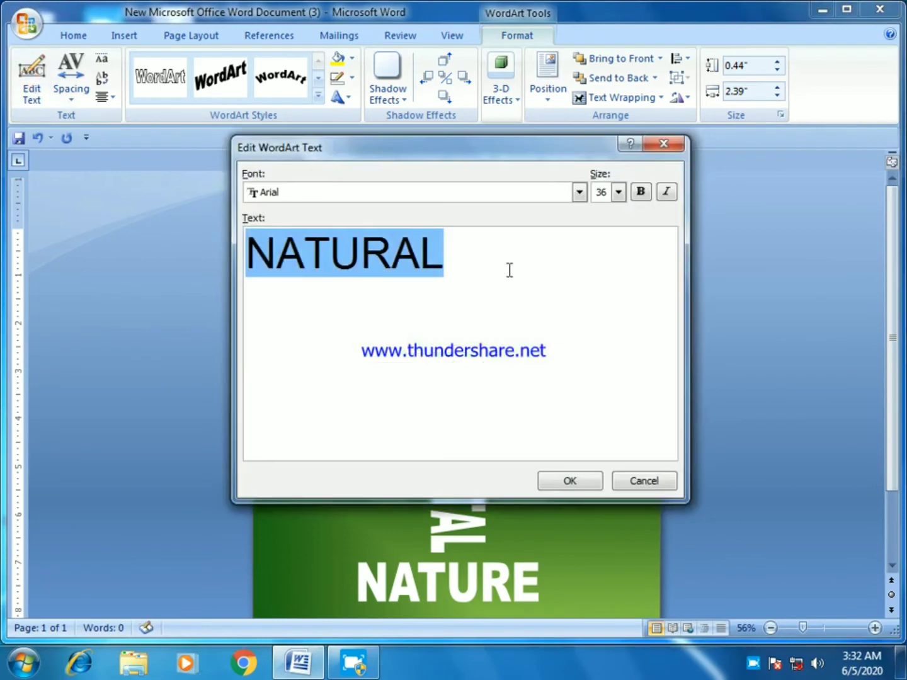
{"action": "type", "text": "ORGANIC"}
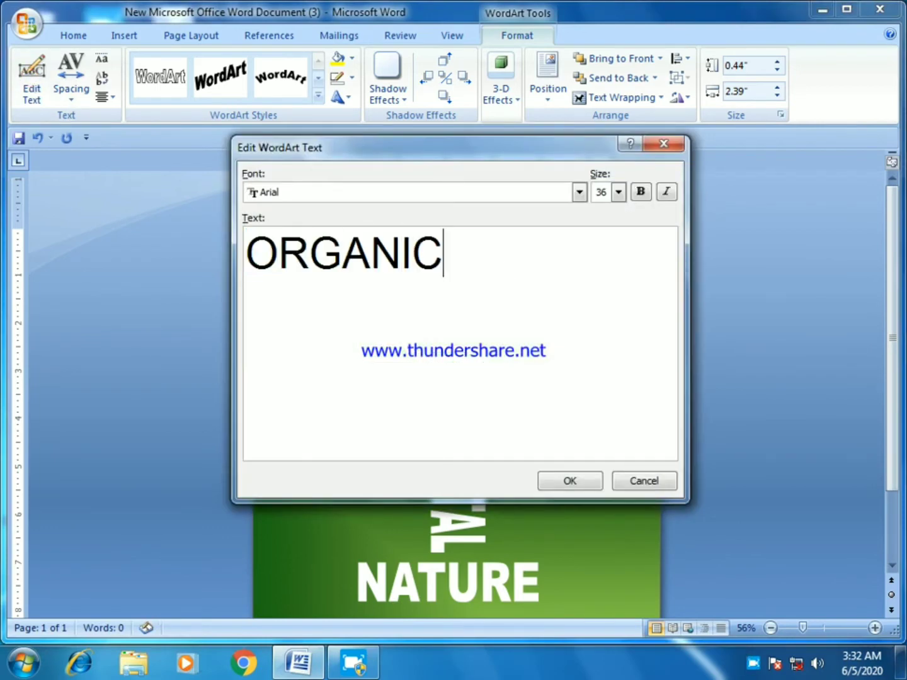
{"action": "left_click", "coordinate": [579, 192]}
{"action": "left_click", "coordinate": [381, 210]}
{"action": "left_click", "coordinate": [541, 486]}
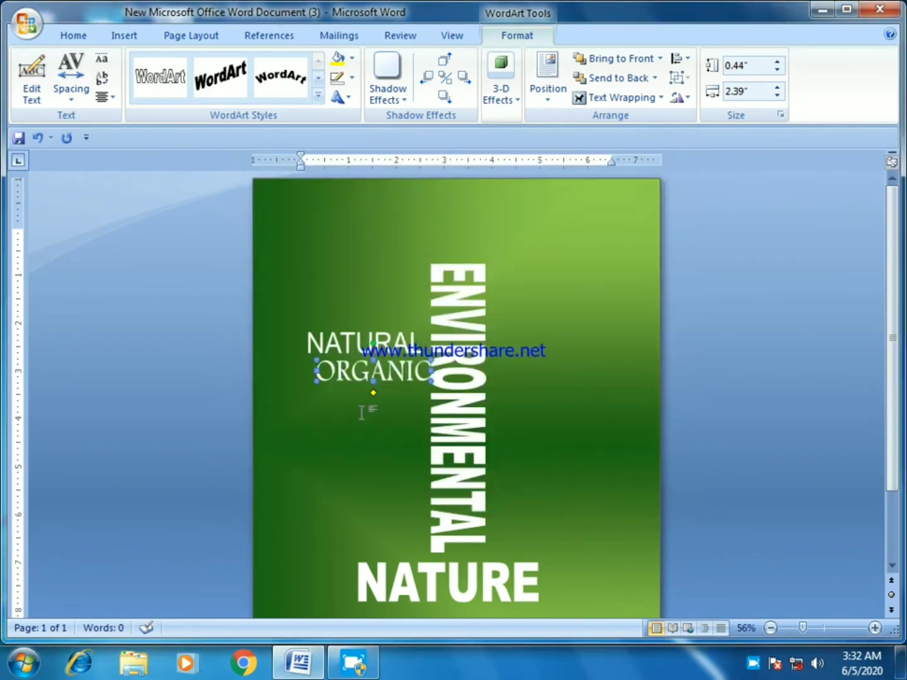
Flatten the ORGANIC word by reducing its height
{"action": "double_click", "coordinate": [372, 378]}
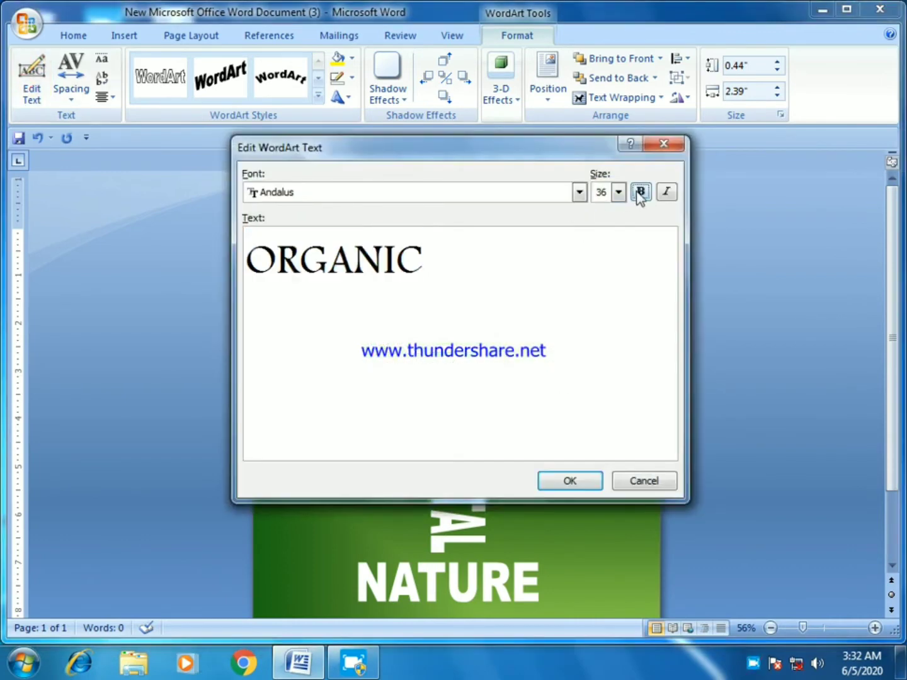
{"action": "key", "text": "Escape"}
{"action": "left_click_drag", "start_coordinate": [373, 378], "coordinate": [376, 364]}
{"action": "key", "text": "Escape"}
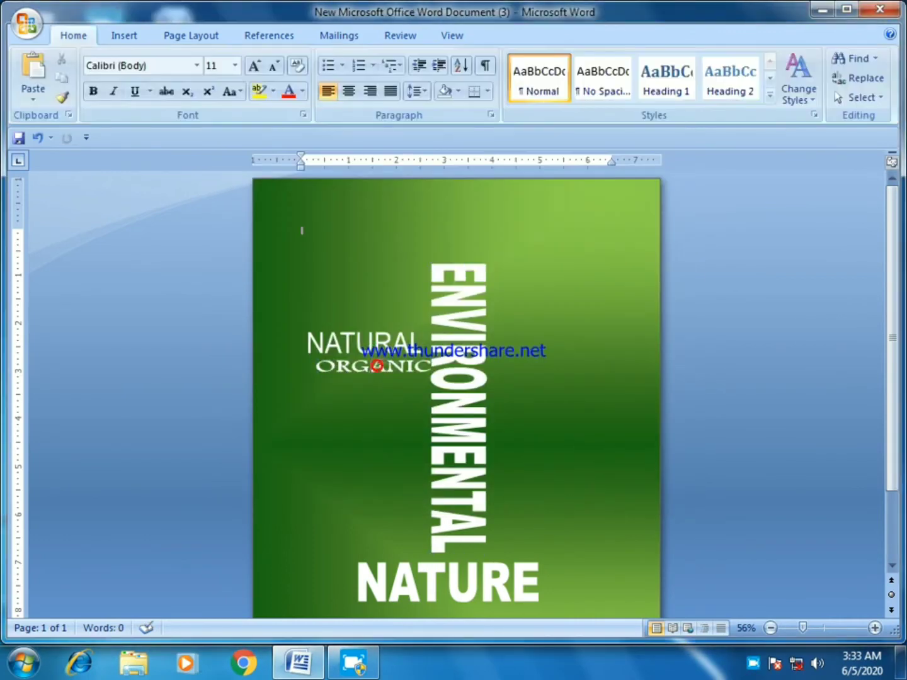
Duplicate NATURAL and place the copy at the lower right
{"action": "left_click", "coordinate": [396, 356]}
{"action": "key", "text": "ctrl+c"}
{"action": "key", "text": "ctrl+v"}
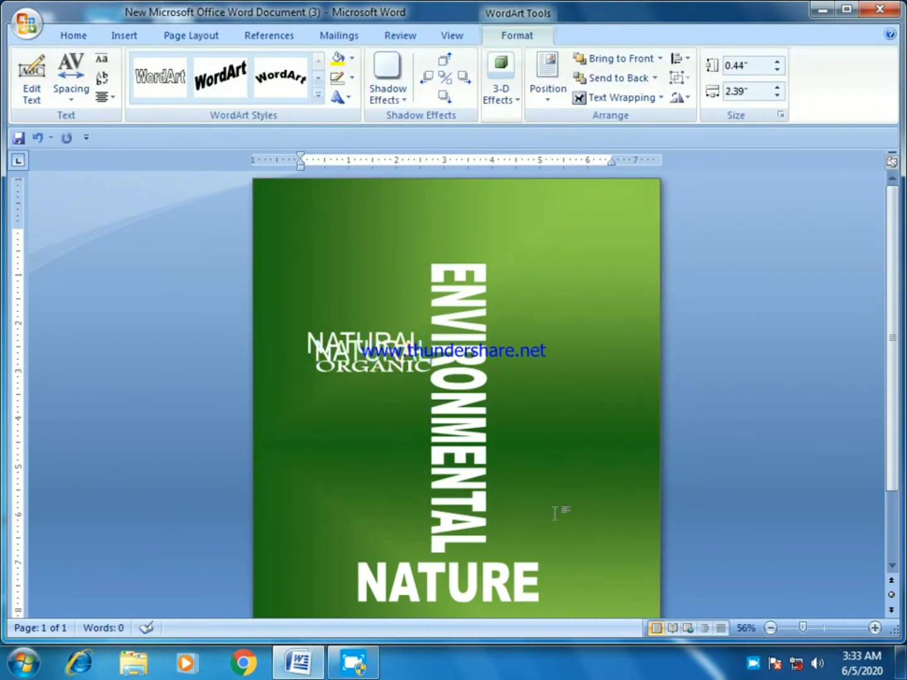
{"action": "left_click_drag", "start_coordinate": [396, 356], "coordinate": [572, 520]}
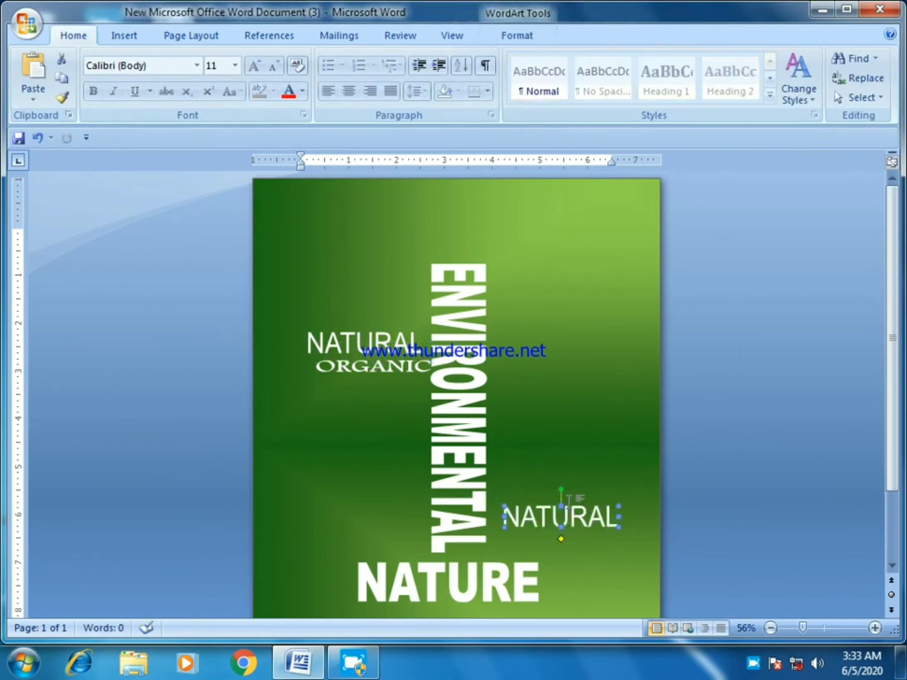
Turn the lower-right copy into an enlarged Arial Black ECOLOGY beside ENVIRONMENTAL
{"action": "left_click", "coordinate": [192, 308]}
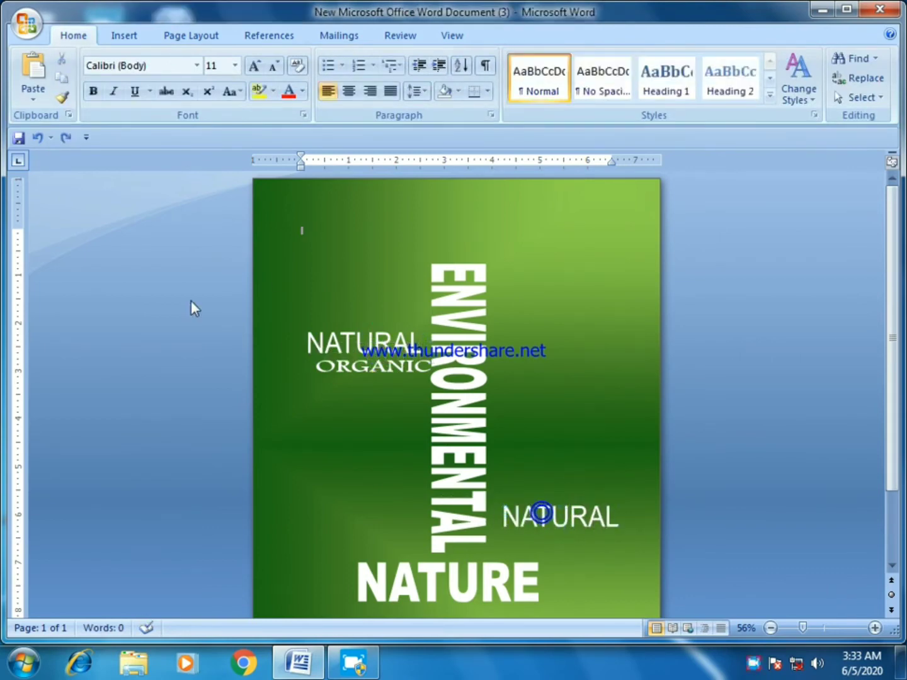
{"action": "left_click", "coordinate": [528, 522]}
{"action": "left_click", "coordinate": [31, 82]}
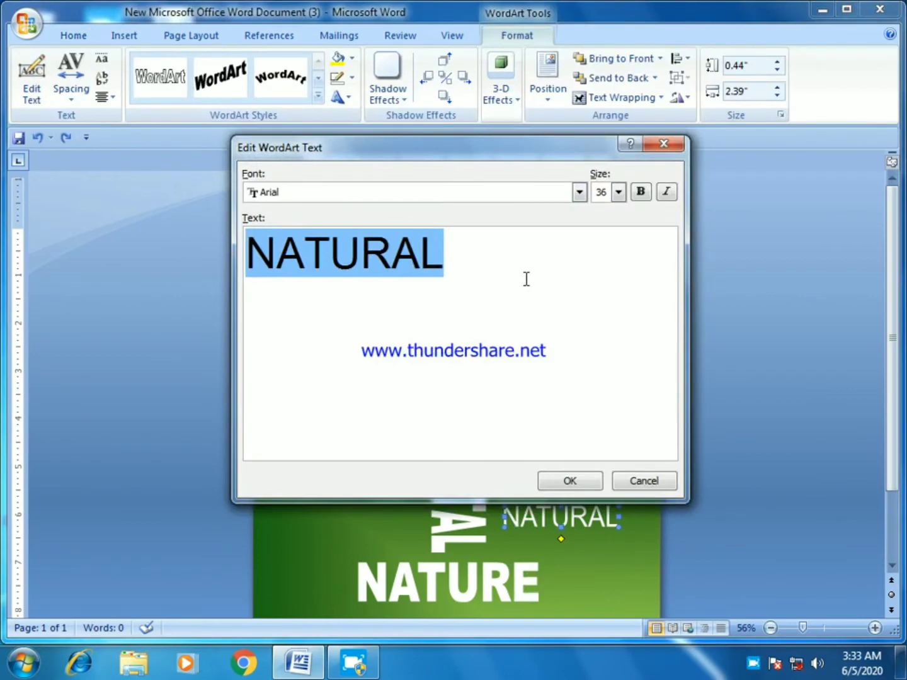
{"action": "type", "text": "ECOLOGY"}
{"action": "left_click", "coordinate": [579, 193]}
{"action": "scroll", "coordinate": [405, 287], "scroll_direction": "down", "scroll_amount": 1}
{"action": "left_click", "coordinate": [405, 289]}
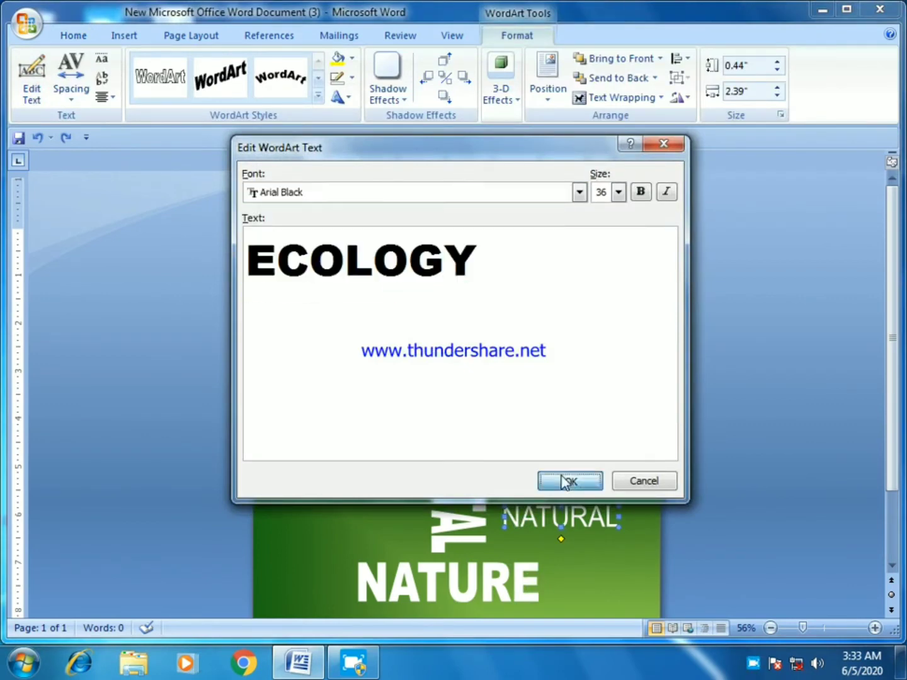
{"action": "left_click", "coordinate": [565, 482]}
{"action": "left_click_drag", "start_coordinate": [618, 506], "coordinate": [619, 492]}
{"action": "left_click_drag", "start_coordinate": [560, 513], "coordinate": [549, 461]}
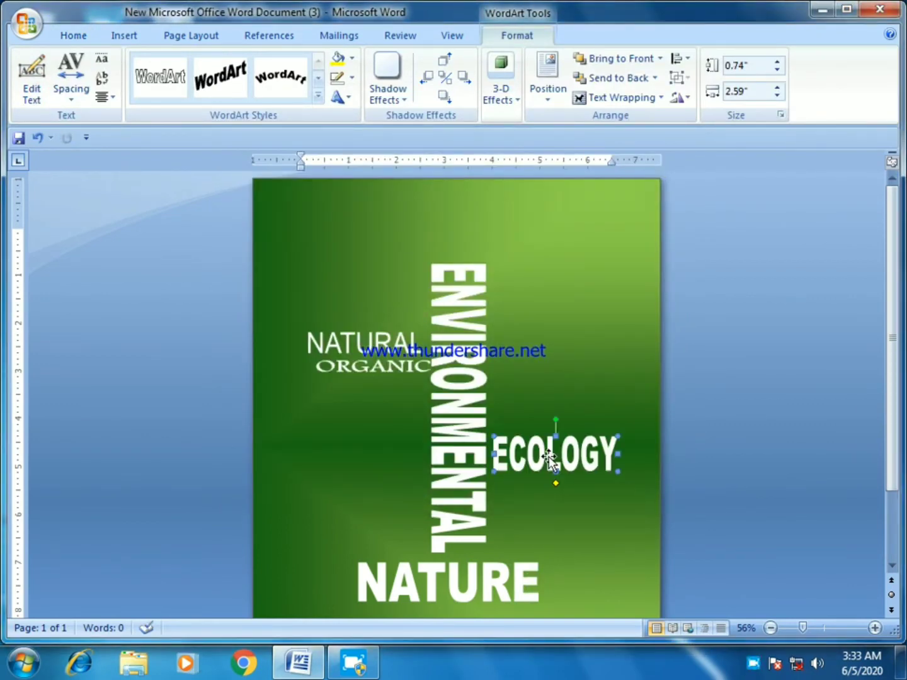
Copy ECOLOGY above itself and change the copy to TREE
{"action": "left_click_drag", "start_coordinate": [550, 387], "coordinate": [550, 385]}
{"action": "left_click", "coordinate": [32, 79]}
{"action": "type", "text": "T"}
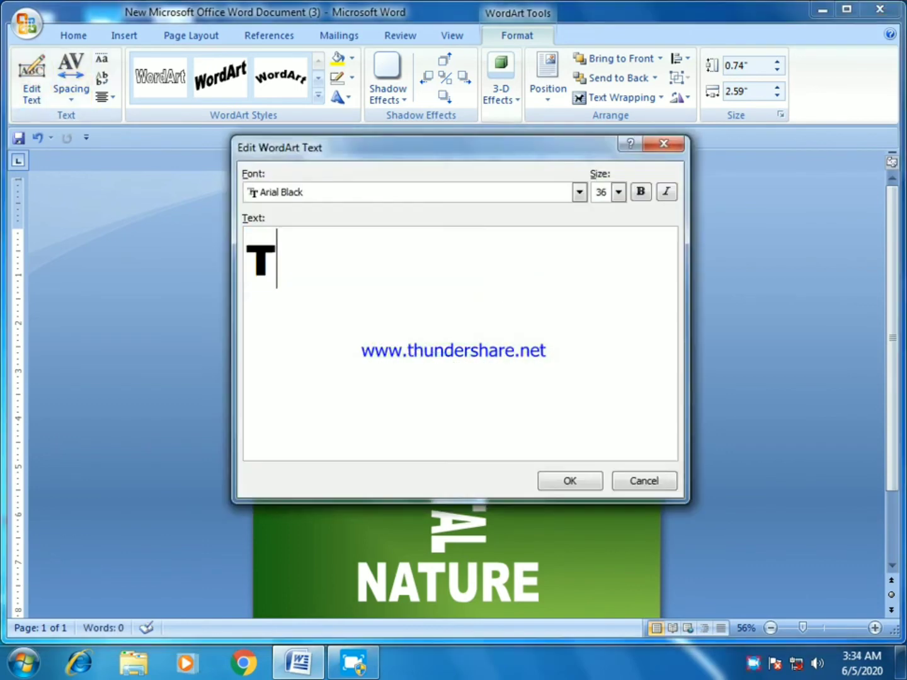
{"action": "type", "text": "REE"}
{"action": "left_click", "coordinate": [548, 480]}
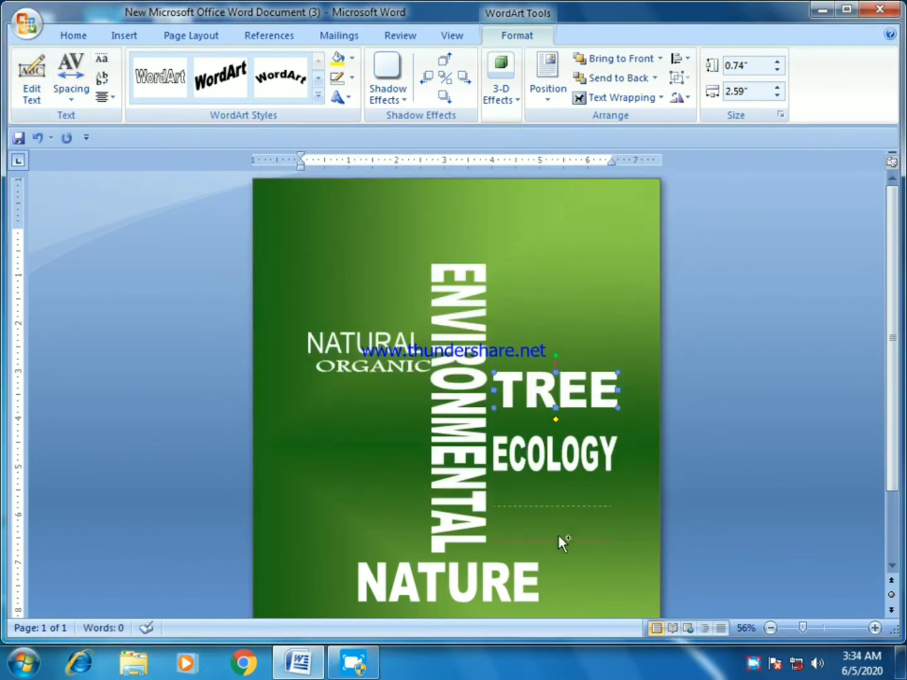
Copy TREE below ECOLOGY as a shorter GREEN in Arial
{"action": "left_click_drag", "start_coordinate": [558, 535], "coordinate": [558, 536]}
{"action": "left_click", "coordinate": [32, 82]}
{"action": "type", "text": "GREE"}
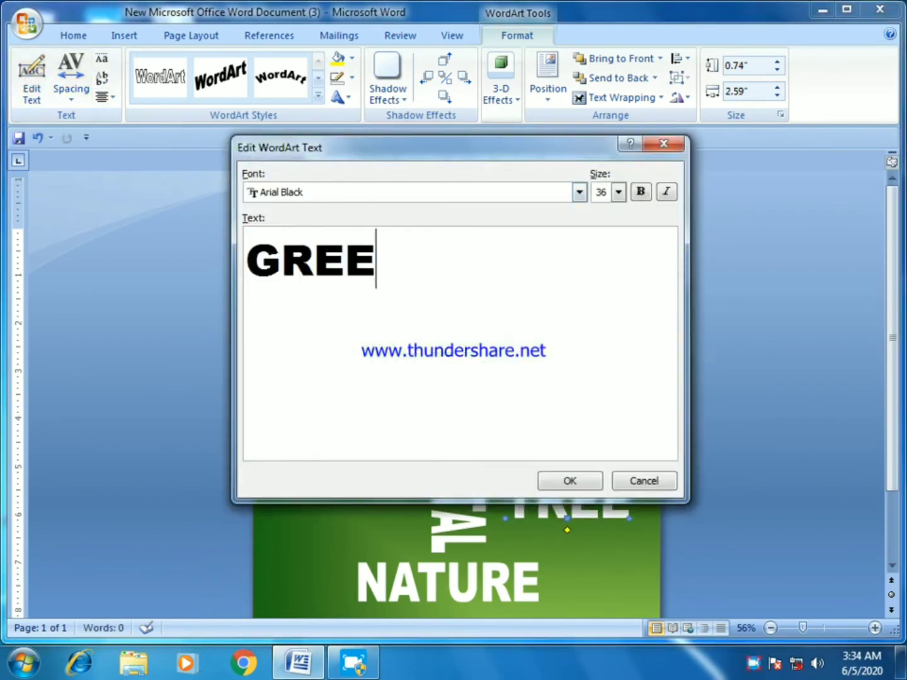
{"action": "type", "text": "N"}
{"action": "left_click", "coordinate": [482, 192]}
{"action": "left_click", "coordinate": [440, 269]}
{"action": "left_click", "coordinate": [571, 481]}
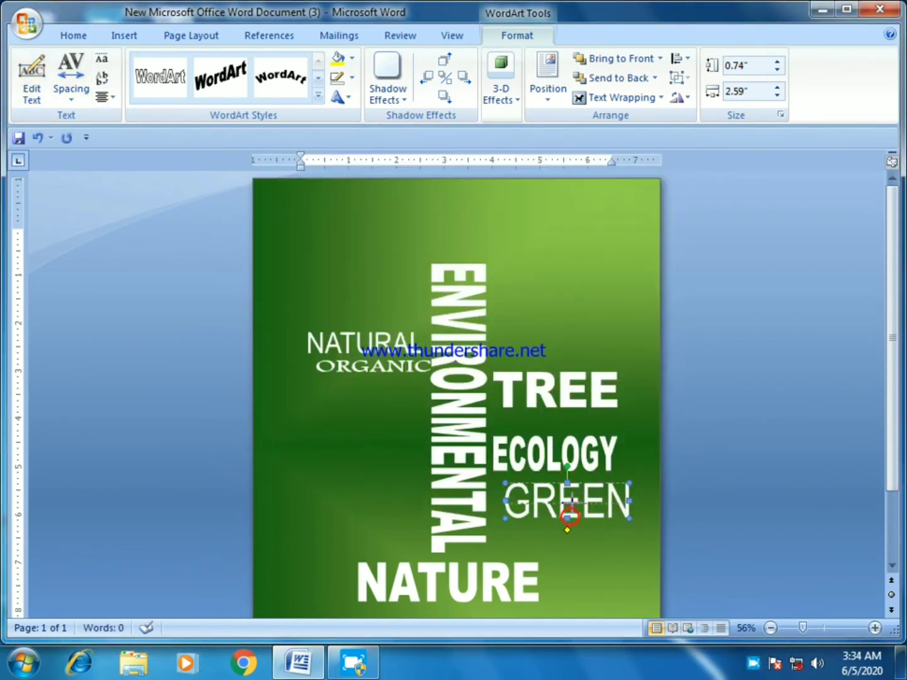
{"action": "left_click_drag", "start_coordinate": [568, 517], "coordinate": [569, 502]}
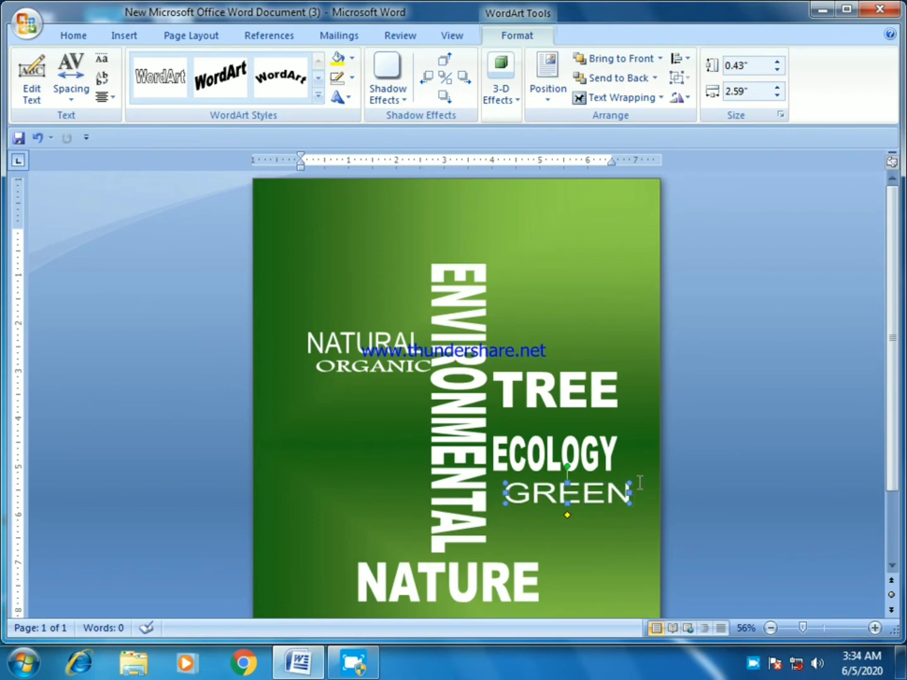
Copy GREEN below NATURE as WORLD, and copy ENVIRONMENTAL to the left side
{"action": "mouse_move", "coordinate": [588, 492]}
{"action": "left_mouse_down"}
{"action": "mouse_move", "coordinate": [596, 521]}
{"action": "mouse_move", "coordinate": [466, 557]}
{"action": "left_mouse_up"}
{"action": "scroll", "coordinate": [586, 486], "scroll_direction": "down", "scroll_amount": 1}
{"action": "double_click", "coordinate": [462, 556]}
{"action": "type", "text": "W"}
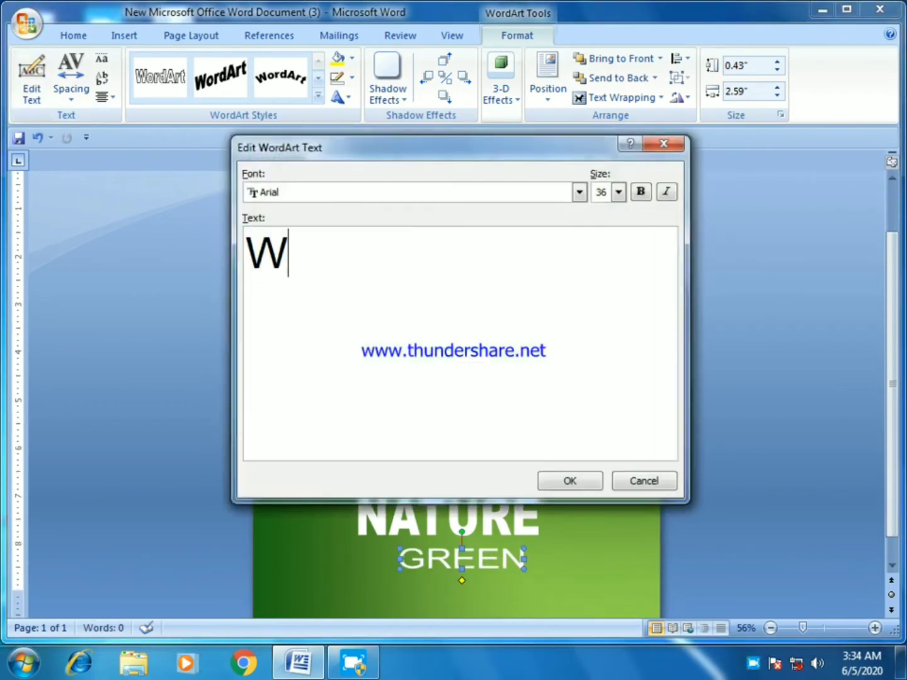
{"action": "type", "text": "ORLD"}
{"action": "left_click", "coordinate": [570, 481]}
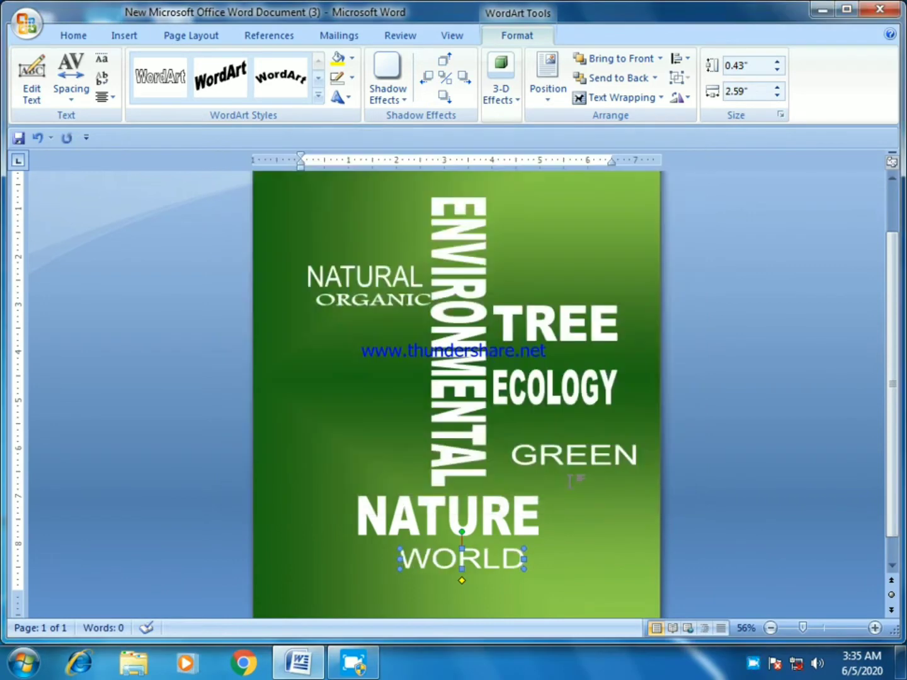
{"action": "left_click", "coordinate": [478, 403], "text": "ctrl"}
{"action": "left_click_drag", "start_coordinate": [477, 404], "coordinate": [370, 435]}
Change the ENVIRONMENTAL copy to RECYCLING in Arial
{"action": "left_click", "coordinate": [353, 359]}
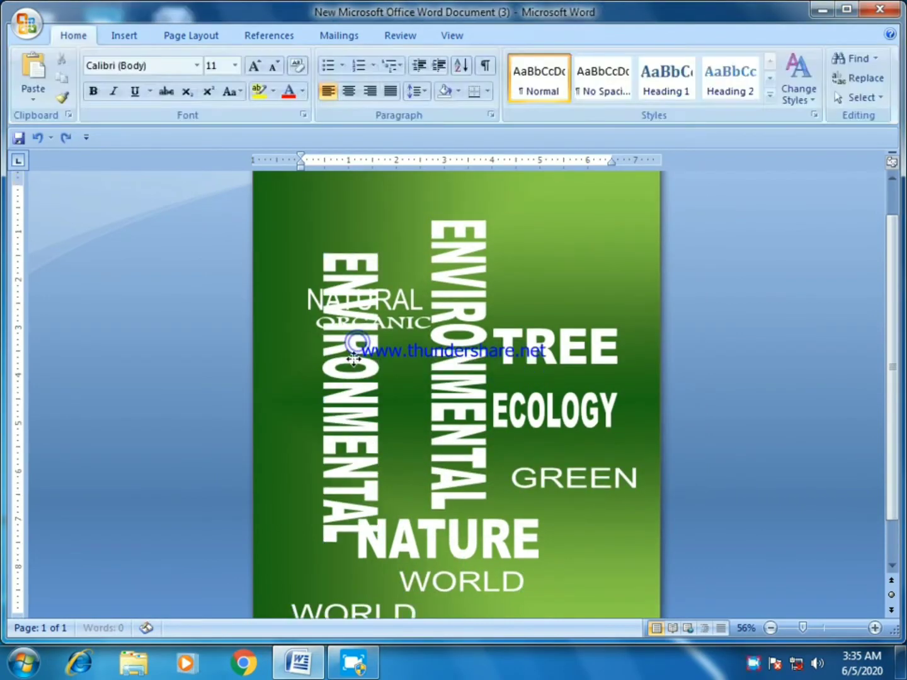
{"action": "double_click", "coordinate": [353, 359]}
{"action": "type", "text": "RECYCL"}
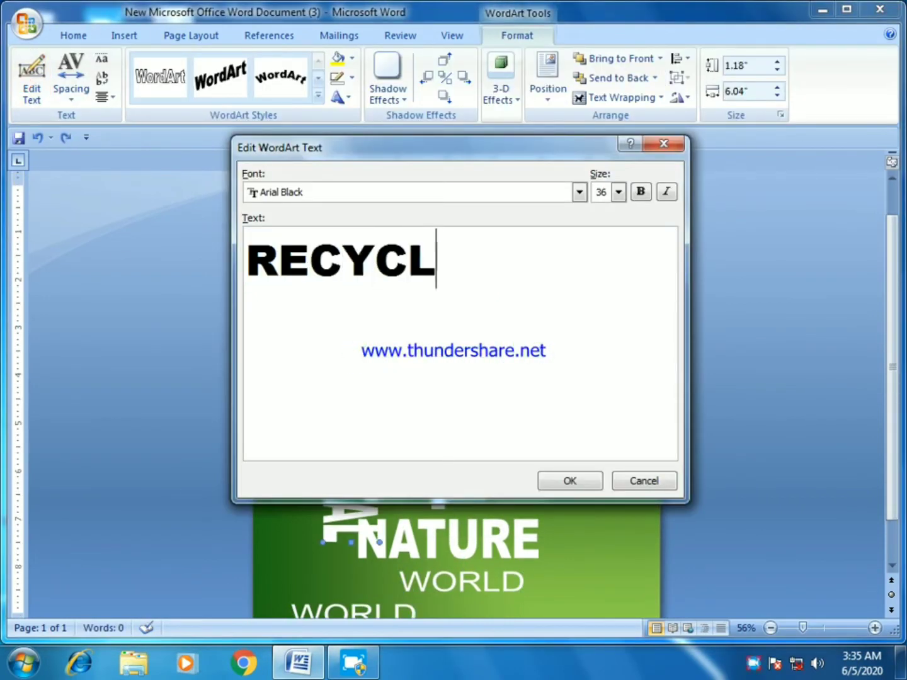
{"action": "type", "text": "ING"}
{"action": "left_click", "coordinate": [552, 482]}
{"action": "left_click", "coordinate": [26, 94]}
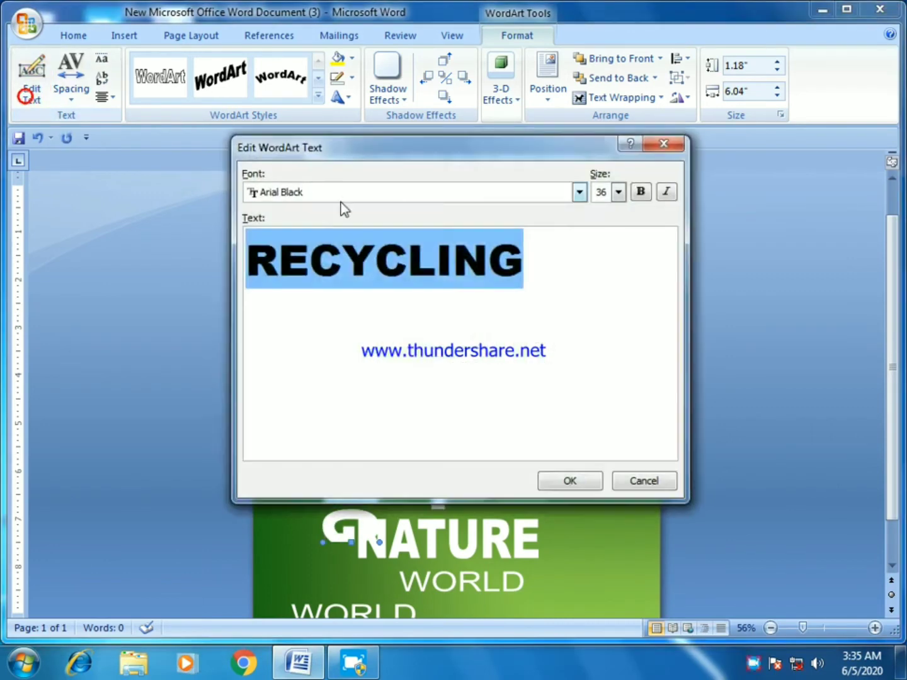
{"action": "left_click", "coordinate": [343, 194]}
{"action": "left_click", "coordinate": [306, 275]}
{"action": "key", "text": "Return"}
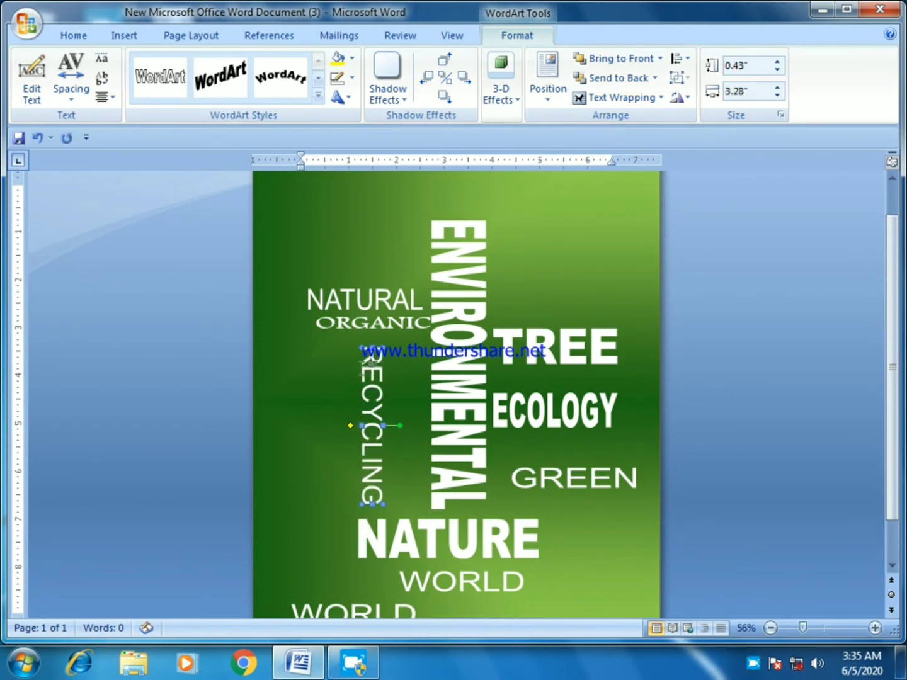
Move RECYCLING beside ENVIRONMENTAL and add two more RECYCLING copies
{"action": "left_click_drag", "start_coordinate": [386, 375], "coordinate": [427, 375]}
{"action": "left_click", "coordinate": [589, 258]}
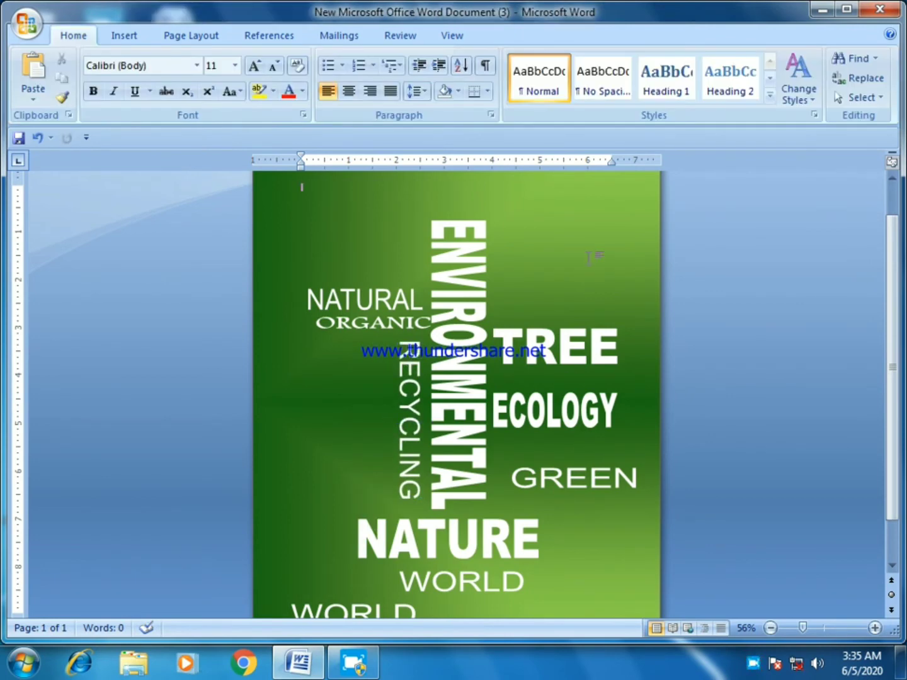
{"action": "left_click", "coordinate": [404, 386]}
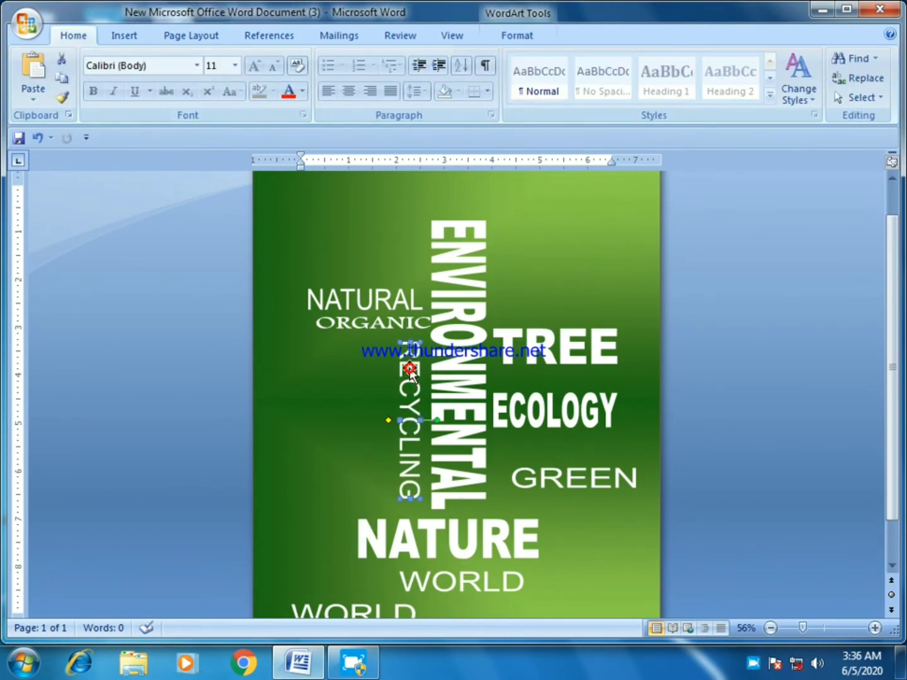
{"action": "scroll", "coordinate": [416, 341], "scroll_direction": "down", "scroll_amount": 2}
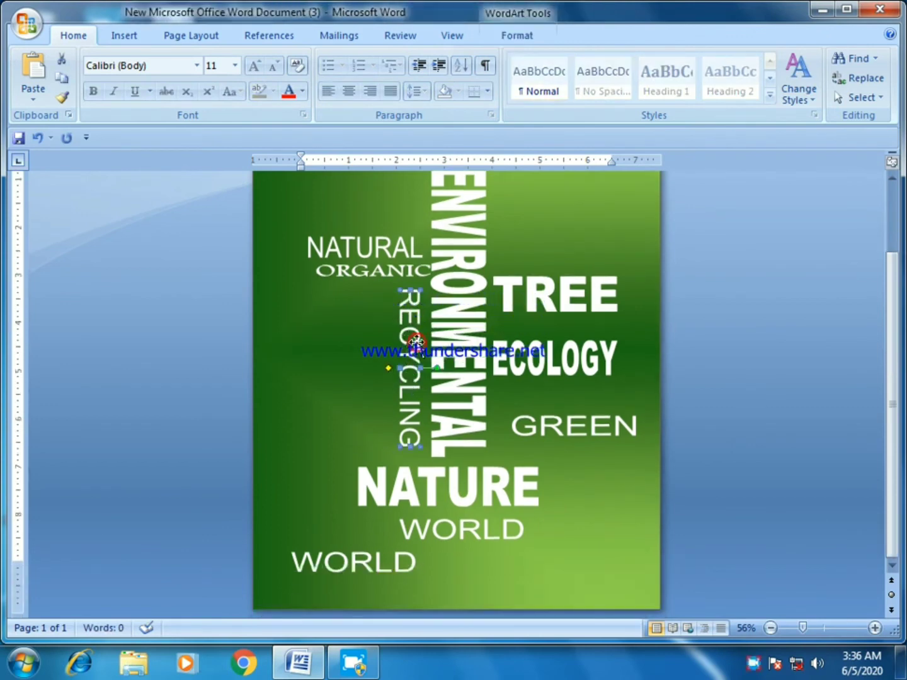
{"action": "mouse_move", "coordinate": [425, 345]}
{"action": "left_mouse_down"}
{"action": "mouse_move", "coordinate": [374, 322]}
{"action": "mouse_move", "coordinate": [320, 322]}
{"action": "left_mouse_up"}
{"action": "left_click", "coordinate": [514, 188]}
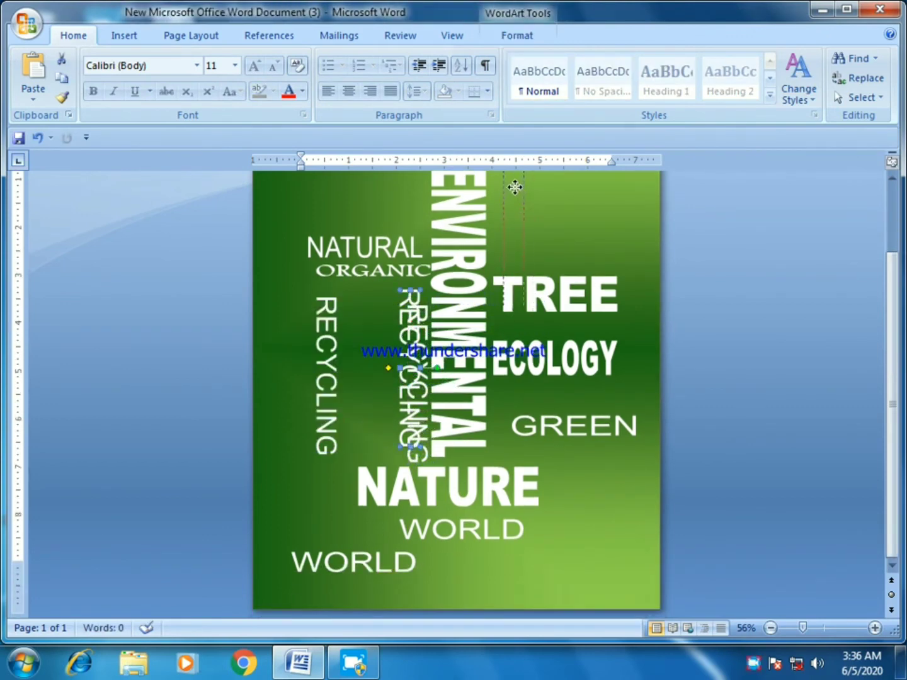
{"action": "key", "text": "ctrl+v"}
Retype the left RECYCLING word as ENVIRONMENT, then resize and stretch it beside the middle RECYCLING
{"action": "scroll", "coordinate": [513, 287], "scroll_direction": "up", "scroll_amount": 5, "text": "ctrl"}
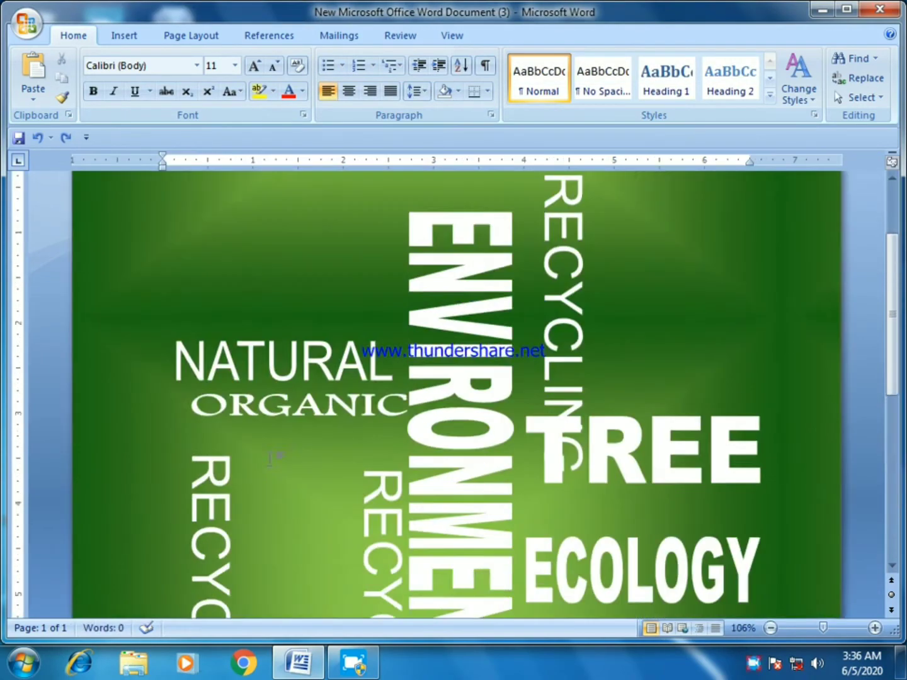
{"action": "scroll", "coordinate": [378, 353], "scroll_direction": "down", "scroll_amount": 3}
{"action": "scroll", "coordinate": [291, 404], "scroll_direction": "up", "scroll_amount": 3}
{"action": "scroll", "coordinate": [292, 404], "scroll_direction": "down", "scroll_amount": 3}
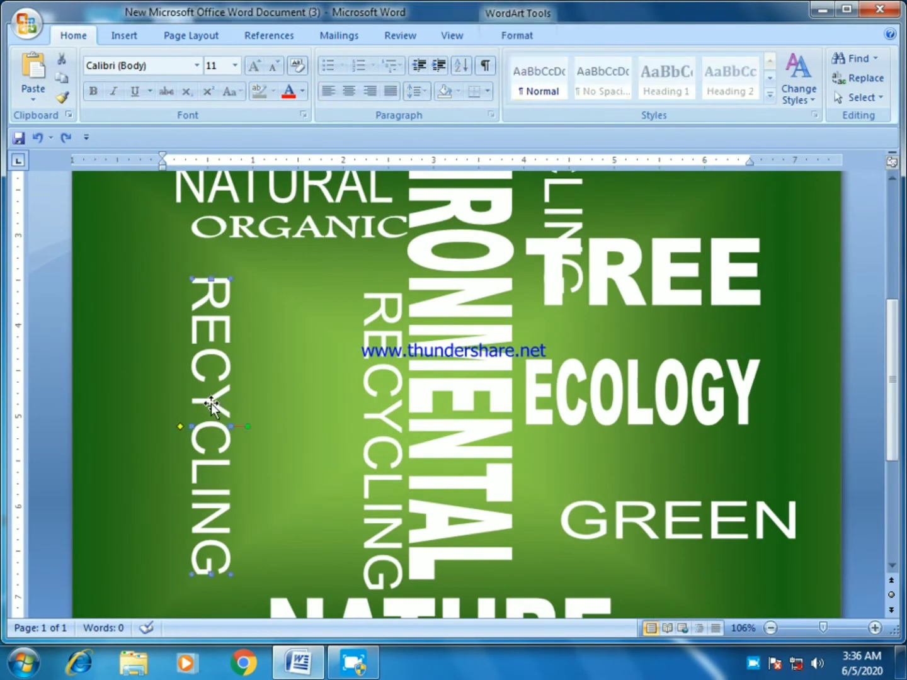
{"action": "double_click", "coordinate": [213, 405]}
{"action": "type", "text": "ENVI"}
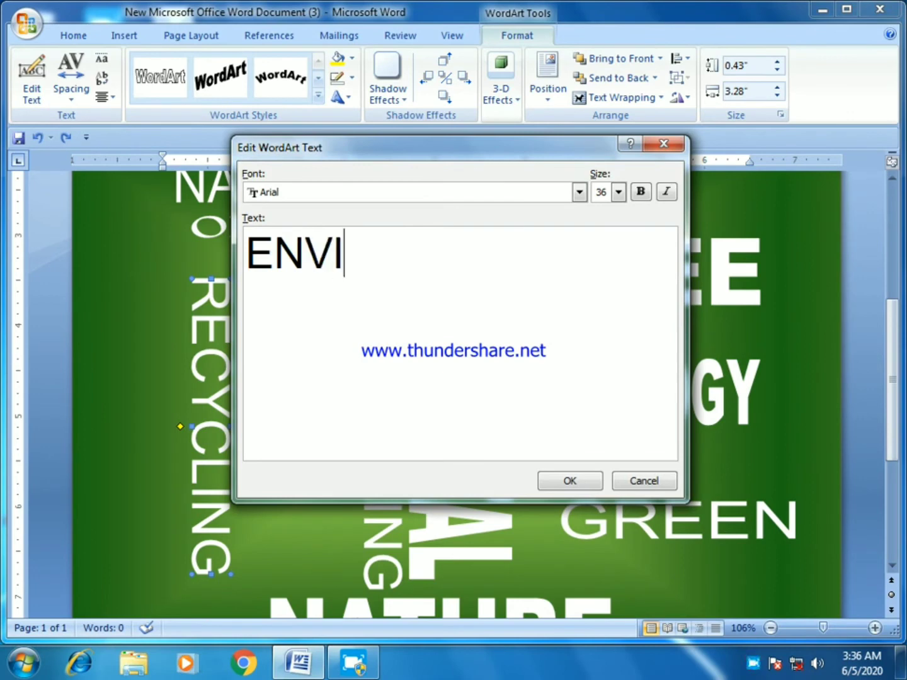
{"action": "type", "text": "RONMENT"}
{"action": "key", "text": "Return"}
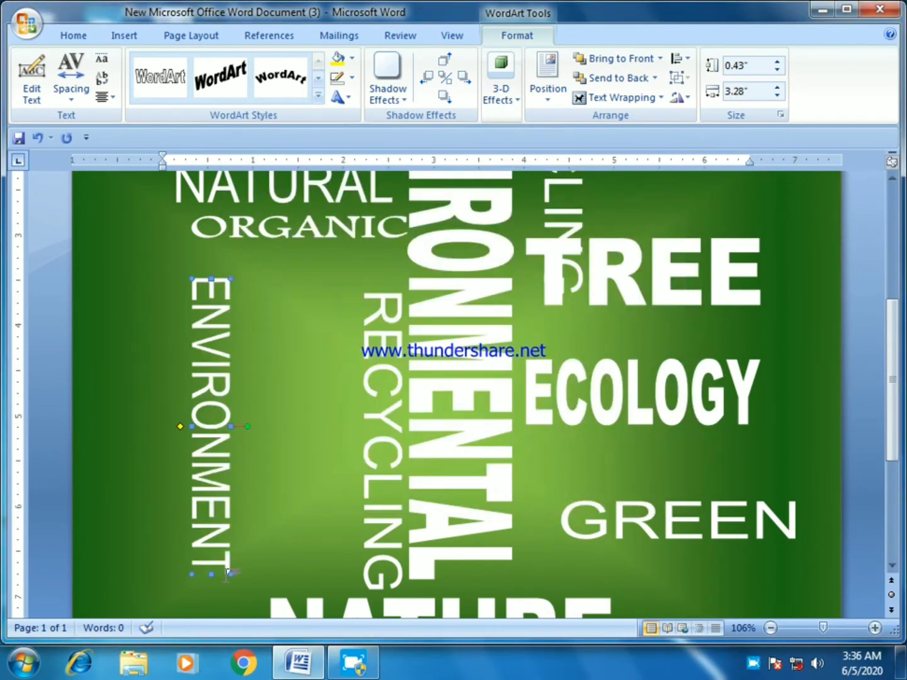
{"action": "left_click_drag", "start_coordinate": [231, 426], "coordinate": [216, 427]}
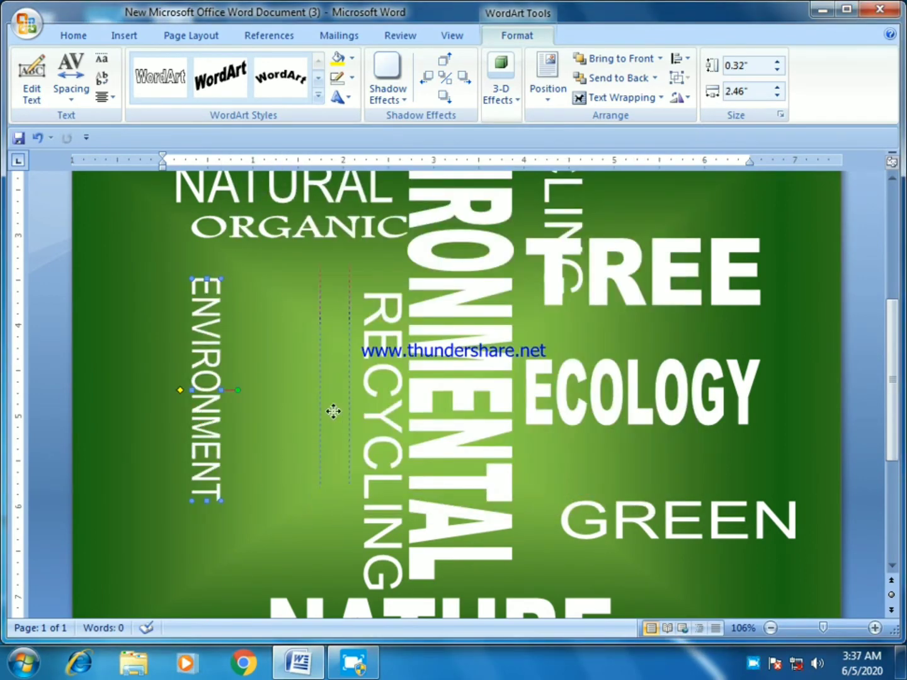
{"action": "left_click_drag", "start_coordinate": [333, 411], "coordinate": [323, 427]}
{"action": "left_click_drag", "start_coordinate": [323, 502], "coordinate": [324, 580]}
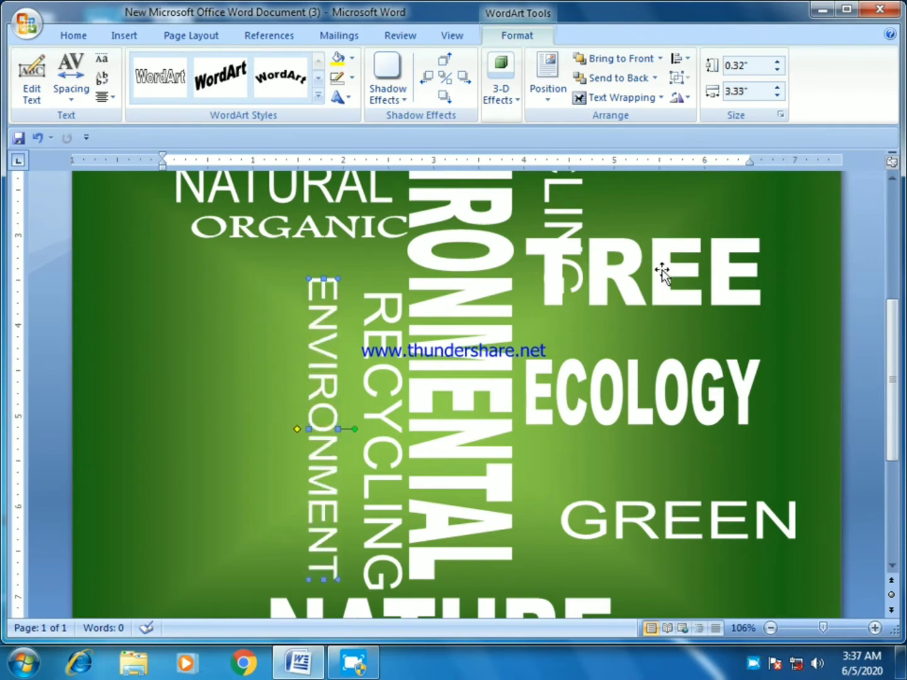
Move TREE left, then retype the top RECYCLING as PLANT and shorten it above TREE
{"action": "left_click", "coordinate": [759, 301]}
{"action": "left_click_drag", "start_coordinate": [759, 302], "coordinate": [633, 318]}
{"action": "scroll", "coordinate": [634, 318], "scroll_direction": "up", "scroll_amount": 5}
{"action": "left_click", "coordinate": [563, 304]}
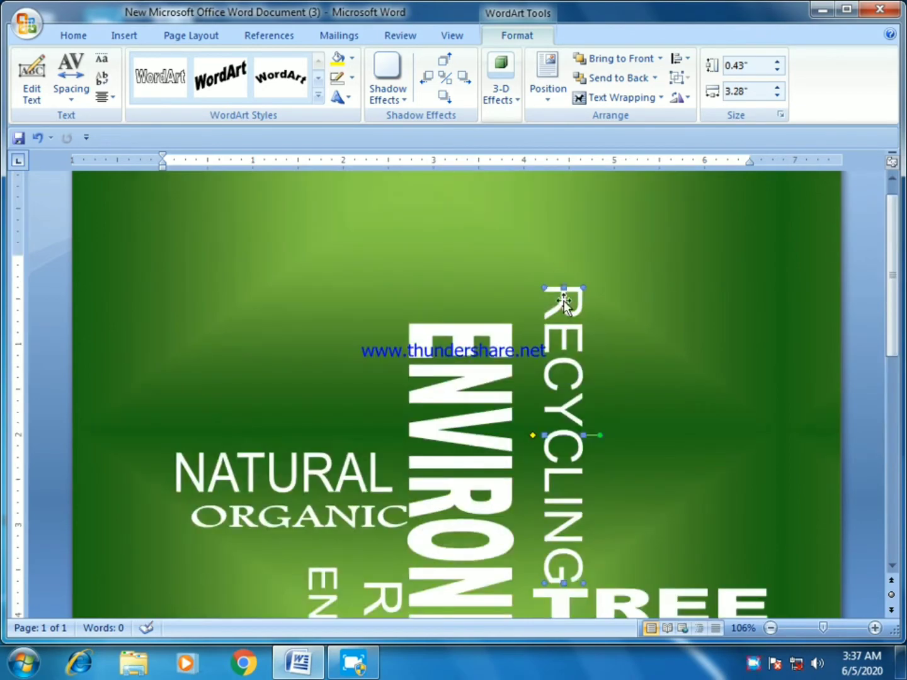
{"action": "double_click", "coordinate": [564, 304]}
{"action": "type", "text": "PLANT"}
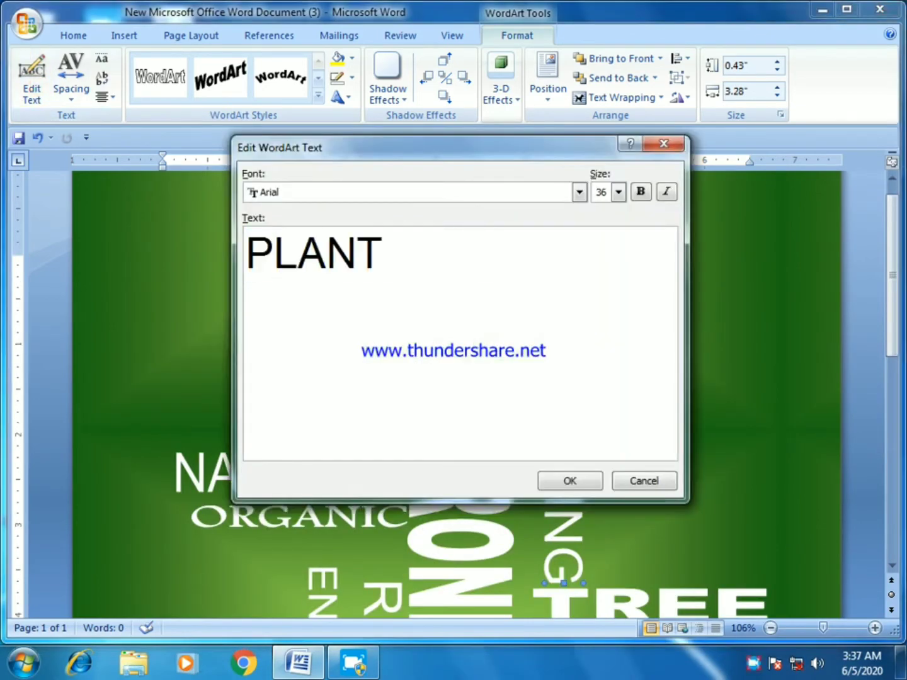
{"action": "left_click", "coordinate": [572, 478]}
{"action": "left_click_drag", "start_coordinate": [579, 288], "coordinate": [576, 469]}
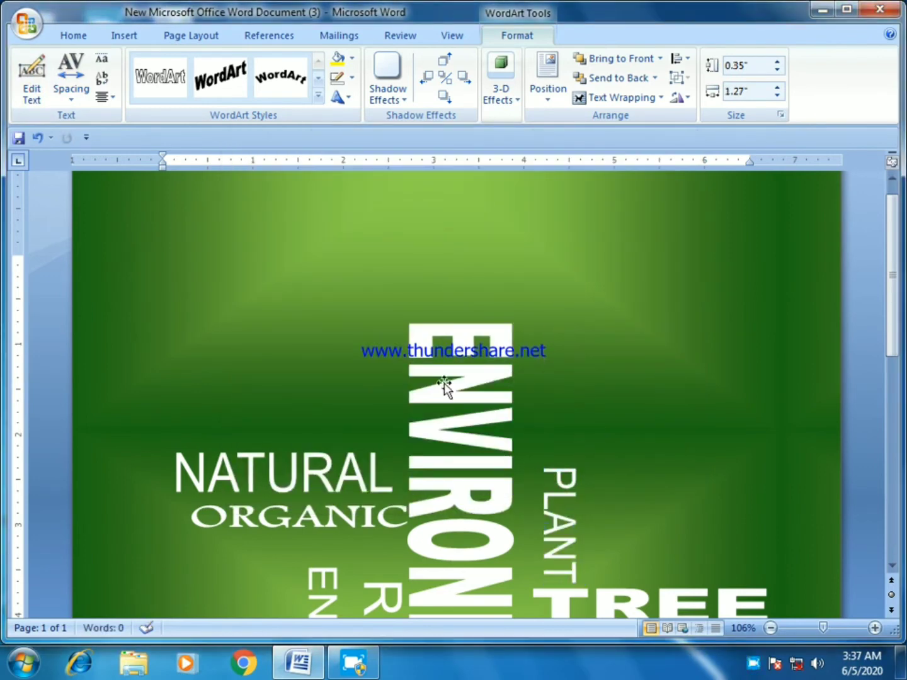
Retype a PLANT copy as LIFE
{"action": "left_click", "coordinate": [32, 78]}
{"action": "type", "text": "LIFE"}
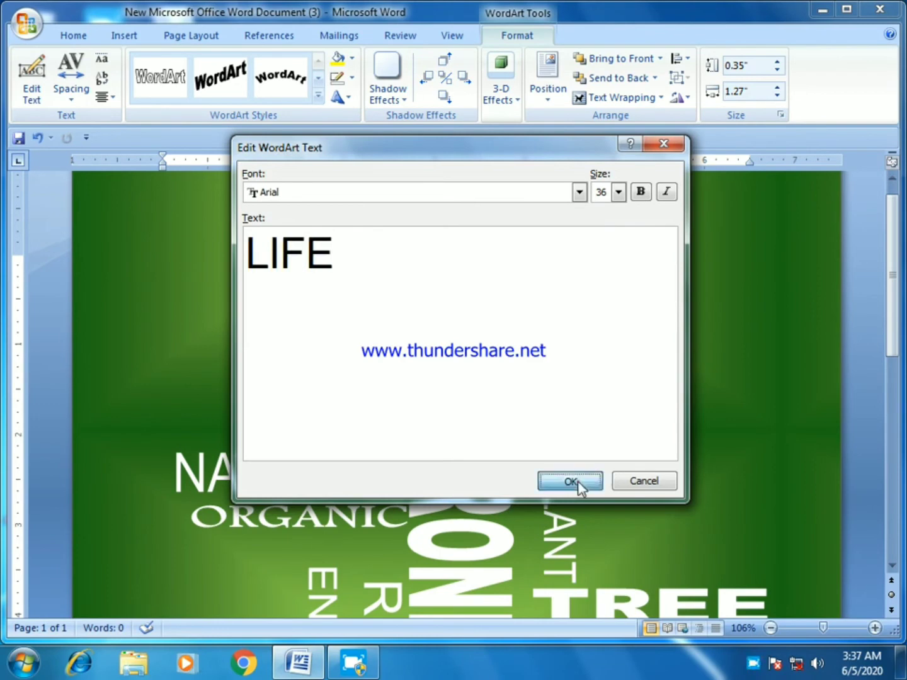
{"action": "left_click", "coordinate": [572, 480]}
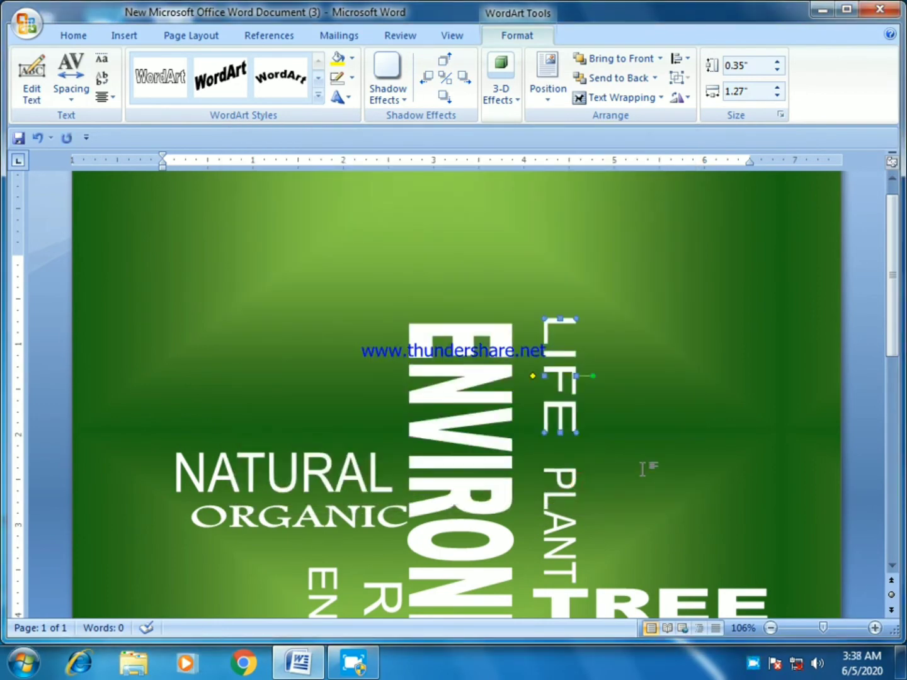
Paste a NATURAL copy, retype it as GROWTH and place it beside LIFE near the top
{"action": "left_click", "coordinate": [337, 507]}
{"action": "left_click", "coordinate": [330, 344]}
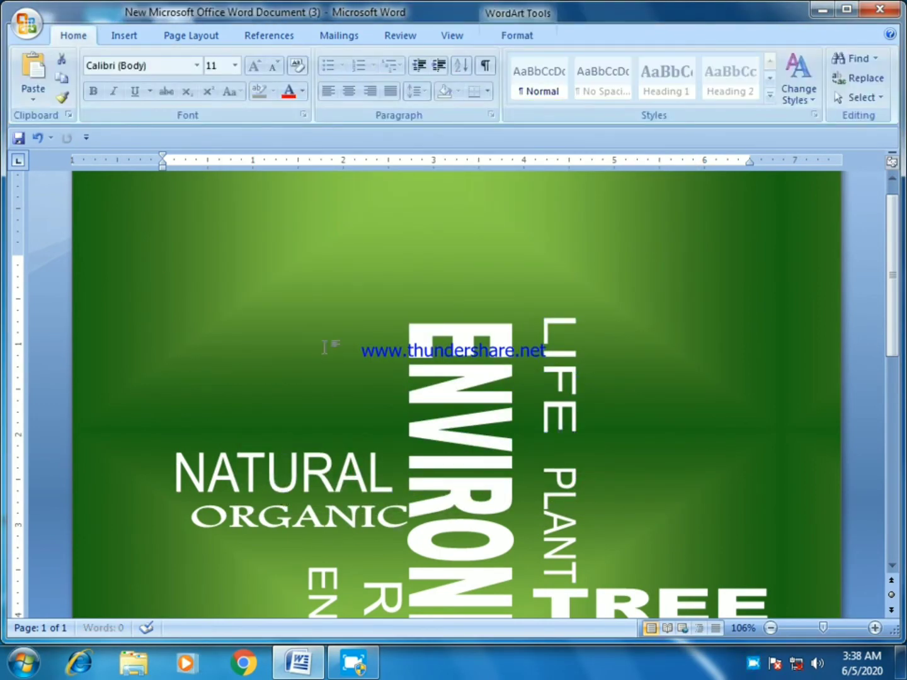
{"action": "key", "text": "ctrl+v"}
{"action": "left_click", "coordinate": [258, 258]}
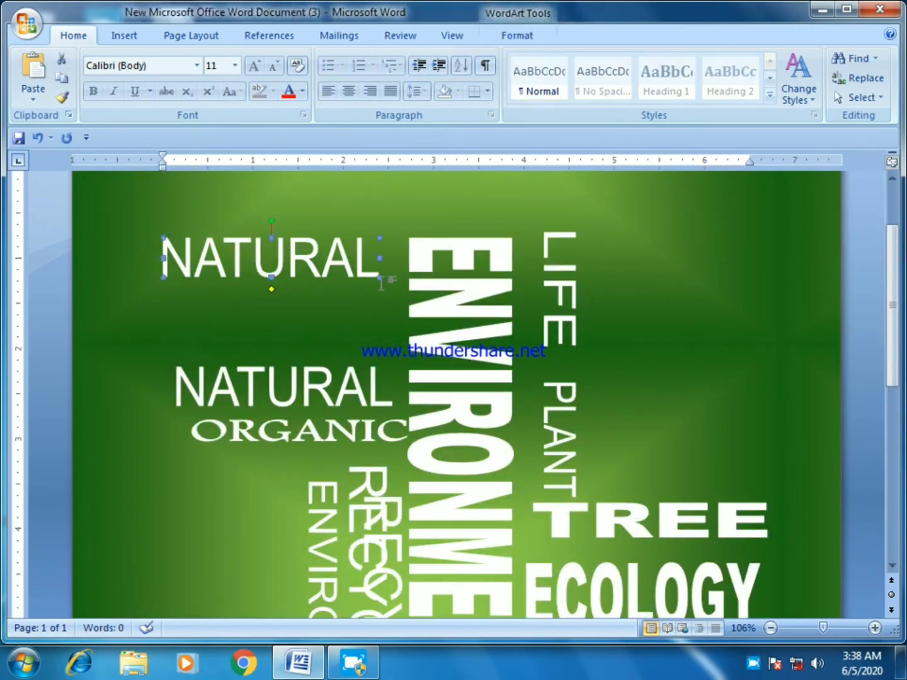
{"action": "double_click", "coordinate": [198, 245]}
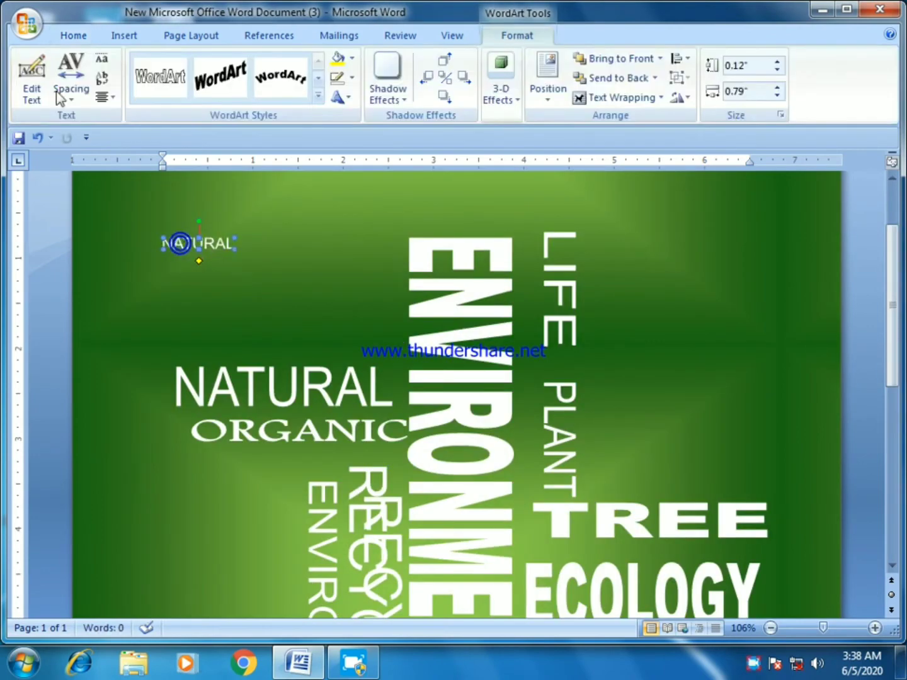
{"action": "type", "text": "GROWTH"}
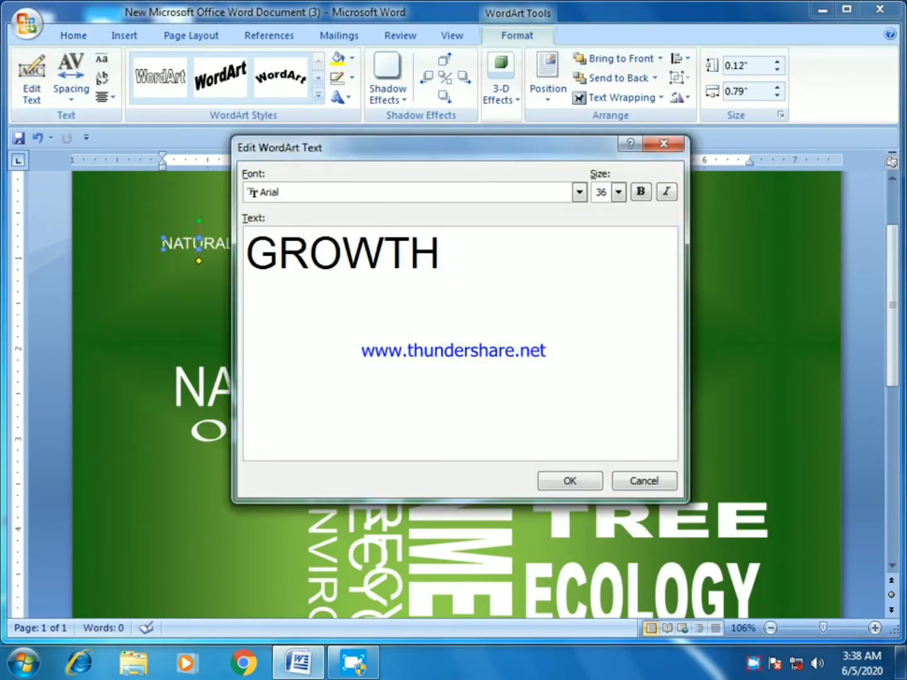
{"action": "key", "text": "Return"}
{"action": "left_click_drag", "start_coordinate": [611, 251], "coordinate": [610, 253]}
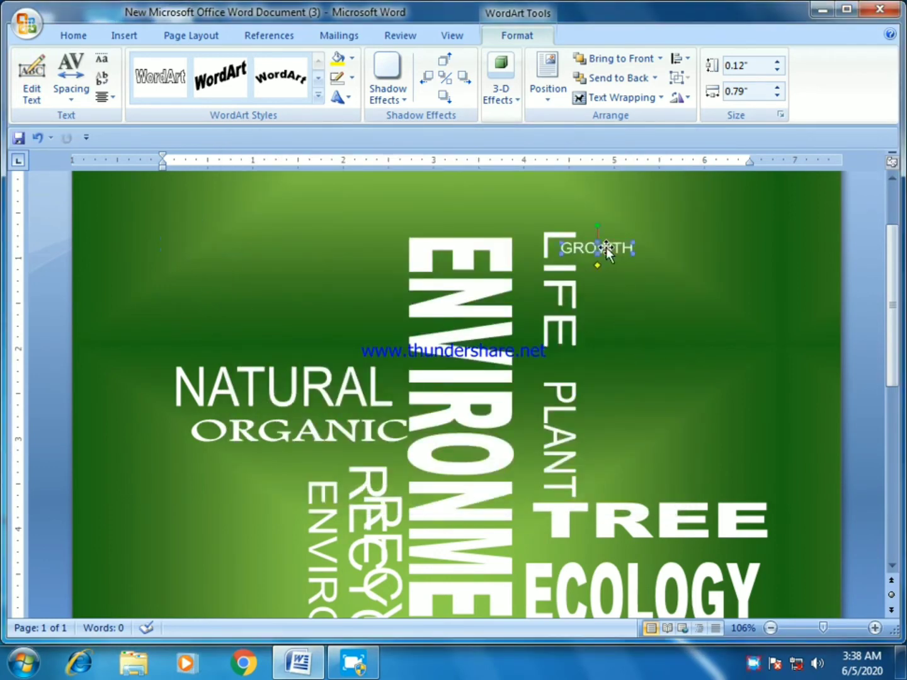
{"action": "left_click", "coordinate": [672, 325]}
Duplicate PLANT to the right of LIFE, retype it as PROTECT, and narrow it beside GROWTH
{"action": "left_click", "coordinate": [557, 404]}
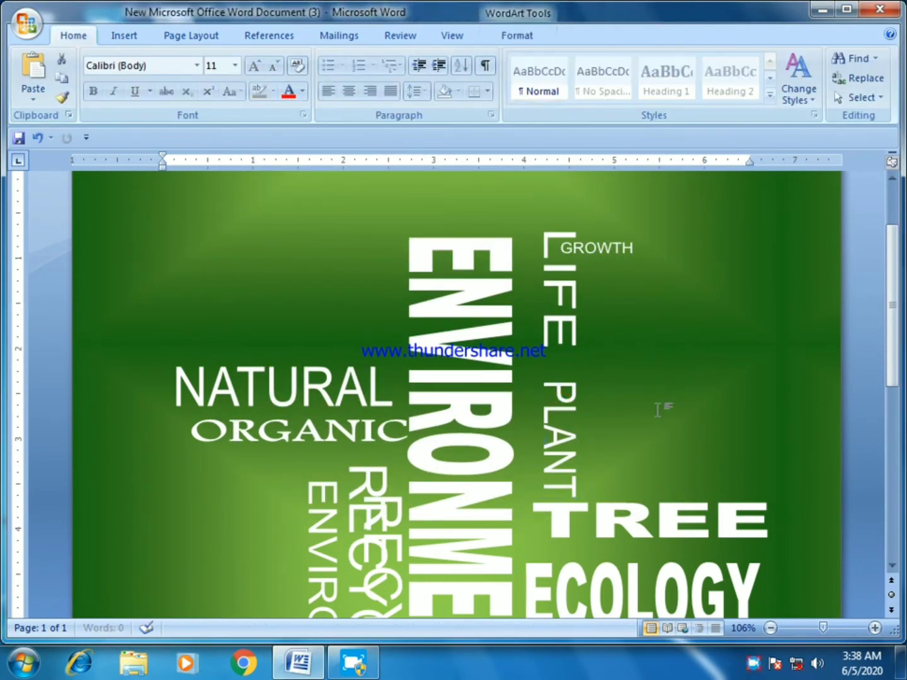
{"action": "left_click", "coordinate": [565, 401]}
{"action": "mouse_move", "coordinate": [564, 400]}
{"action": "left_mouse_down"}
{"action": "mouse_move", "coordinate": [619, 309]}
{"action": "mouse_move", "coordinate": [715, 343]}
{"action": "left_mouse_up"}
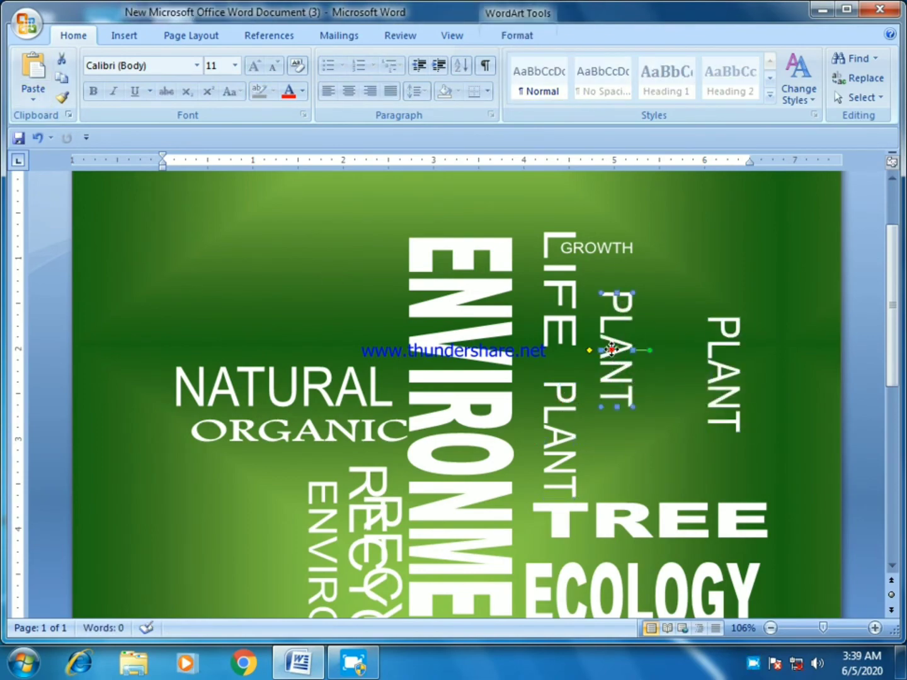
{"action": "double_click", "coordinate": [612, 347]}
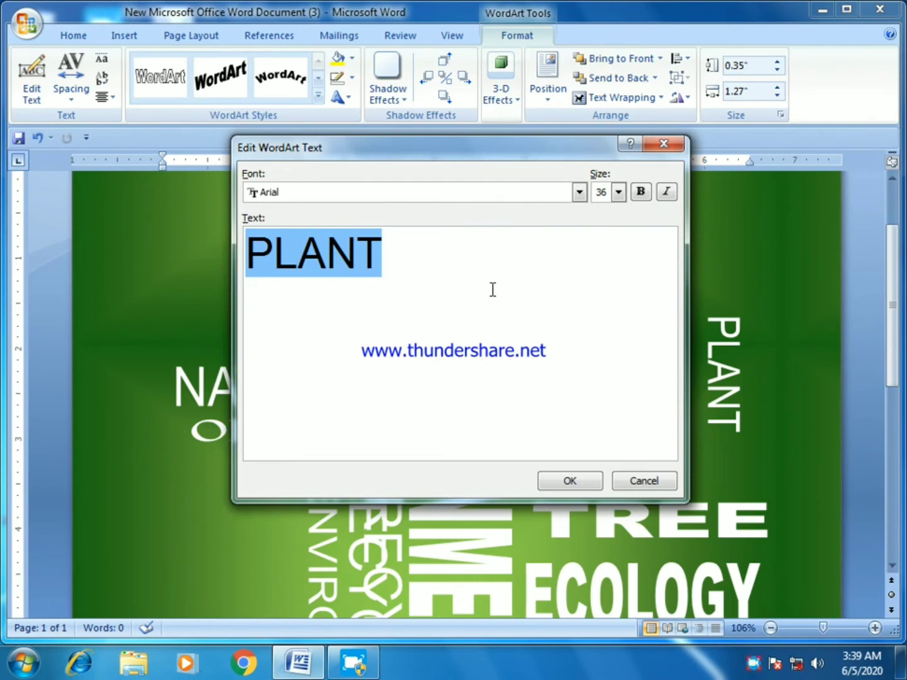
{"action": "type", "text": "PROTECT"}
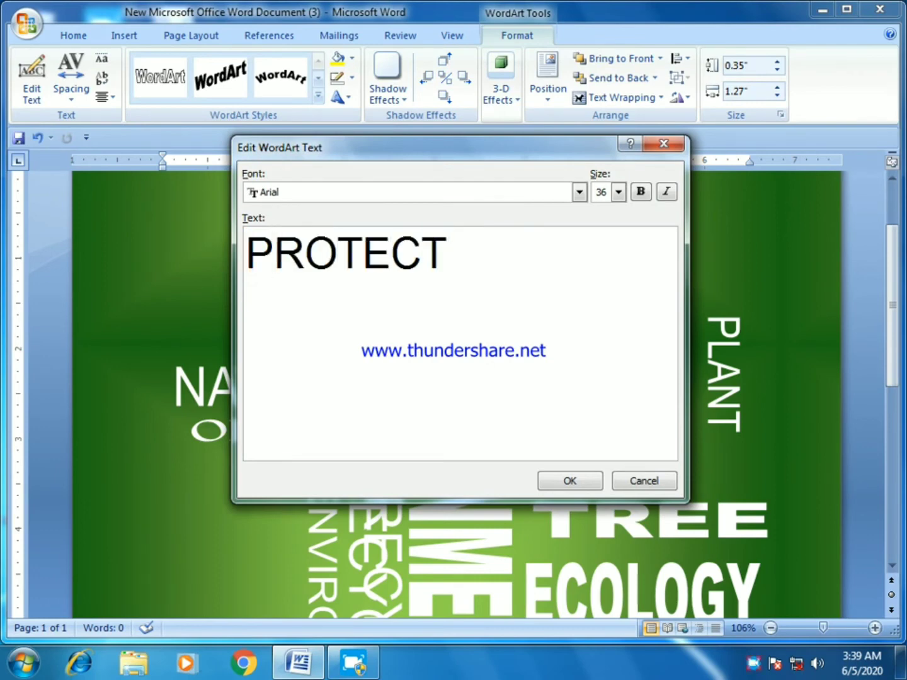
{"action": "left_click", "coordinate": [554, 482]}
{"action": "mouse_move", "coordinate": [635, 351]}
{"action": "left_mouse_down"}
{"action": "mouse_move", "coordinate": [620, 350]}
{"action": "mouse_move", "coordinate": [599, 296]}
{"action": "left_mouse_up"}
{"action": "left_click", "coordinate": [626, 343]}
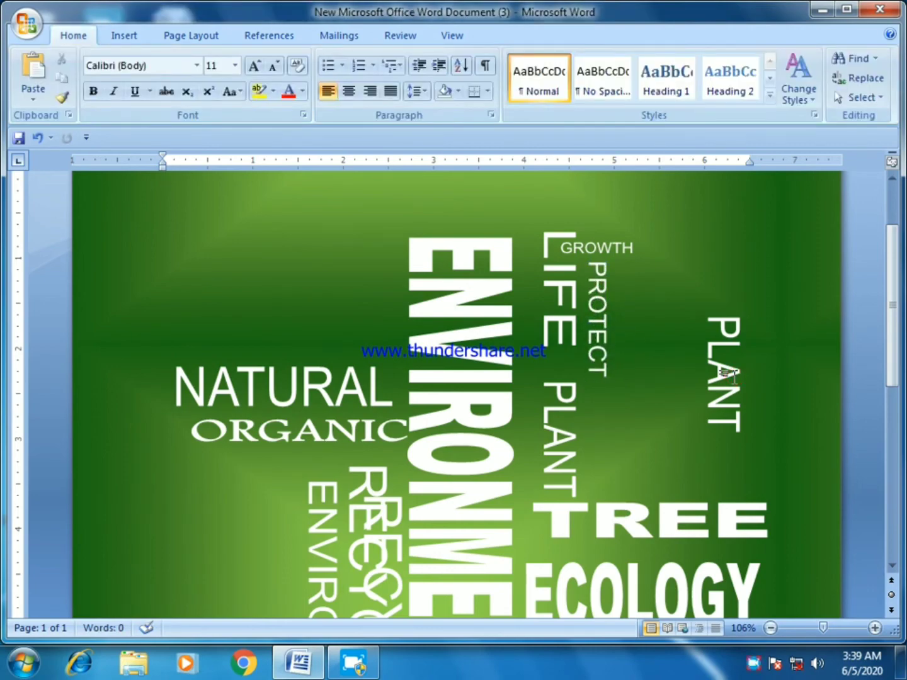
{"action": "double_click", "coordinate": [727, 377]}
Finish retyping the right-hand PLANT copy as LIFE and reposition it
{"action": "type", "text": "LI"}
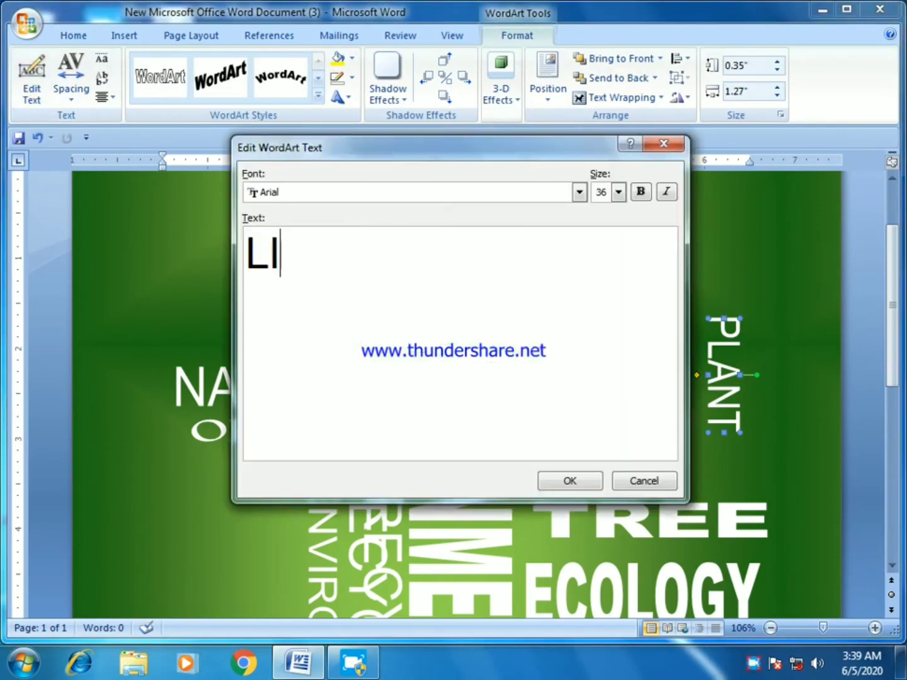
{"action": "type", "text": "FE"}
{"action": "left_click", "coordinate": [569, 480]}
{"action": "scroll", "coordinate": [723, 315], "scroll_direction": "down", "scroll_amount": 3}
{"action": "left_click_drag", "start_coordinate": [723, 226], "coordinate": [570, 368]}
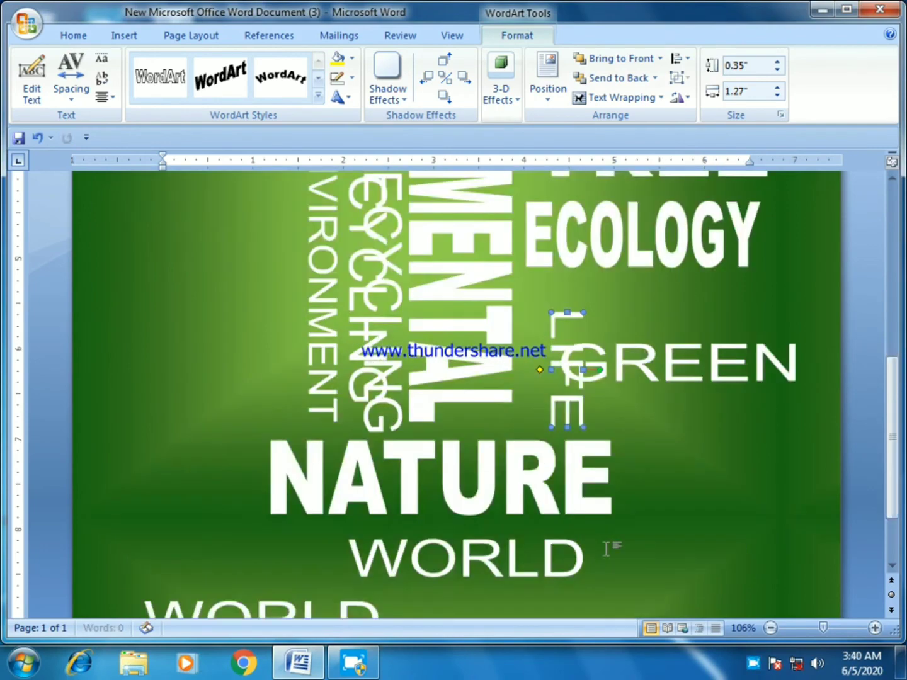
{"action": "left_click_drag", "start_coordinate": [580, 427], "coordinate": [570, 385]}
{"action": "left_click_drag", "start_coordinate": [556, 340], "coordinate": [614, 548]}
{"action": "scroll", "coordinate": [614, 548], "scroll_direction": "down", "scroll_amount": 3}
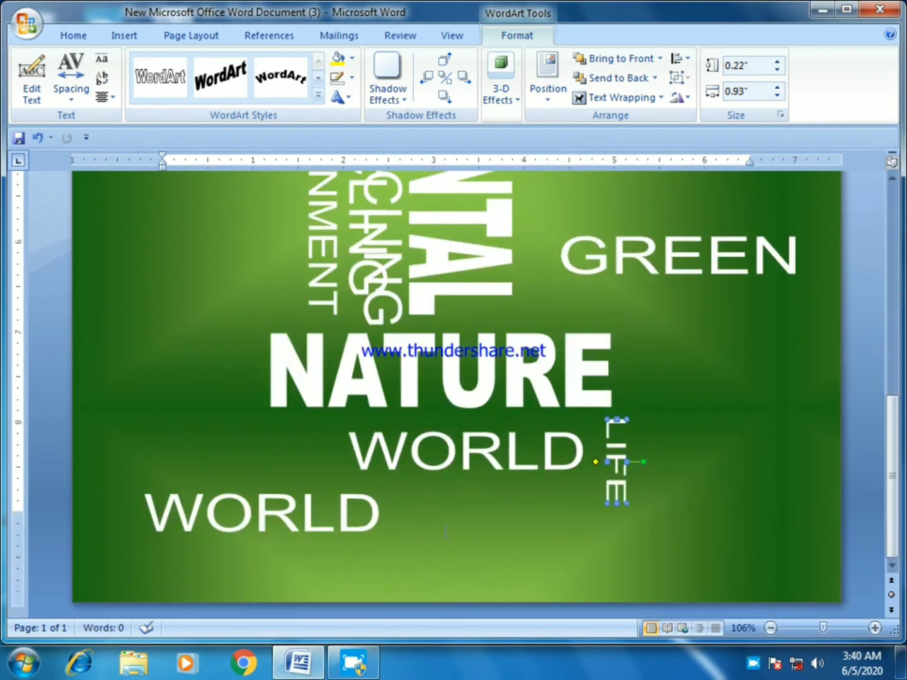
Retype the lower WORLD word as HERBAL, shrink it, and move it just below GREEN
{"action": "left_click", "coordinate": [346, 507]}
{"action": "double_click", "coordinate": [345, 507]}
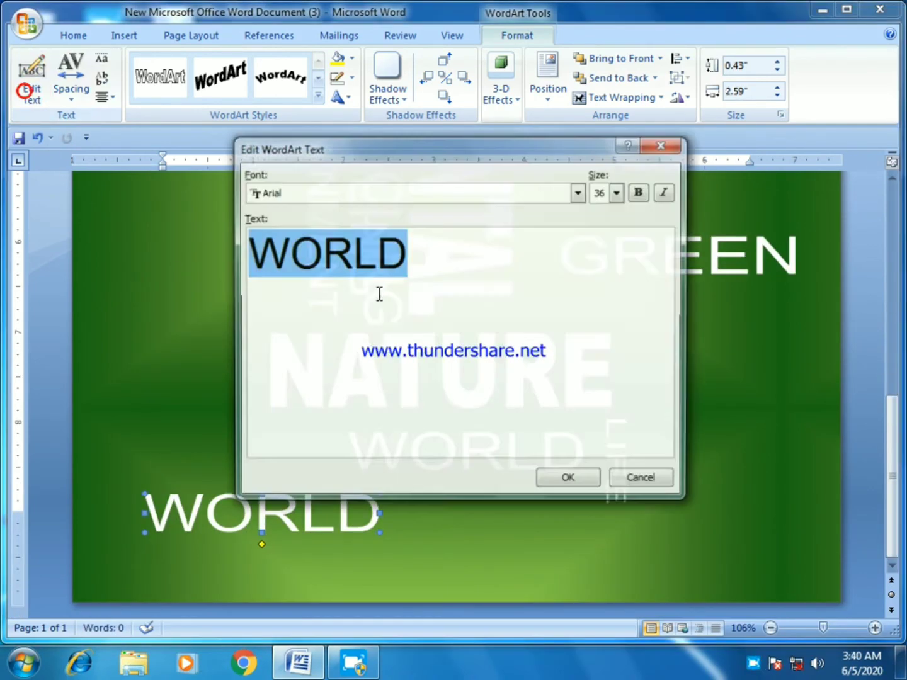
{"action": "type", "text": "HA"}
{"action": "key", "text": "BackSpace"}
{"action": "type", "text": "ER"}
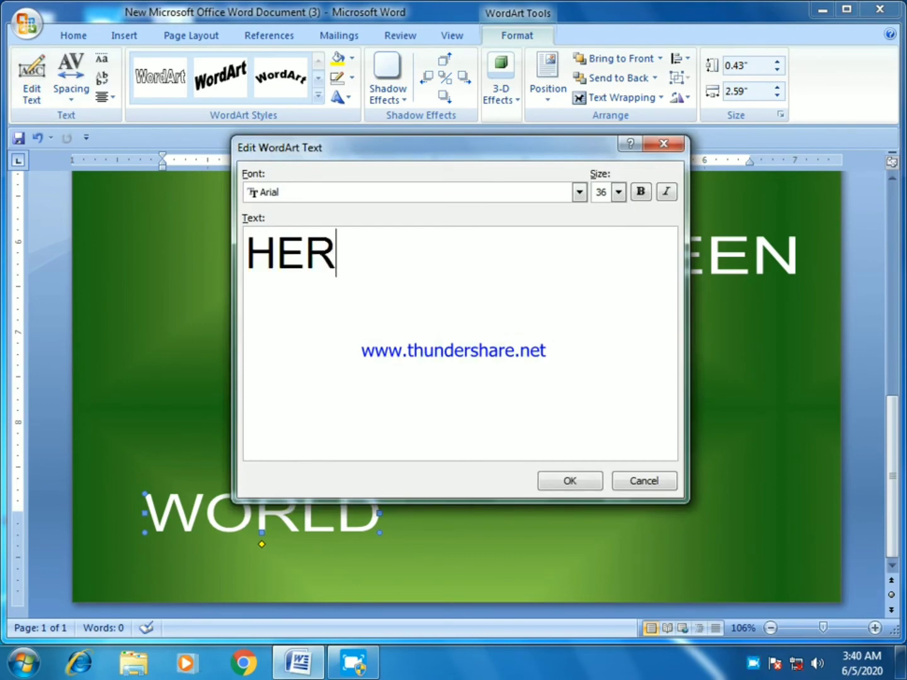
{"action": "type", "text": "BAL"}
{"action": "left_click", "coordinate": [562, 482]}
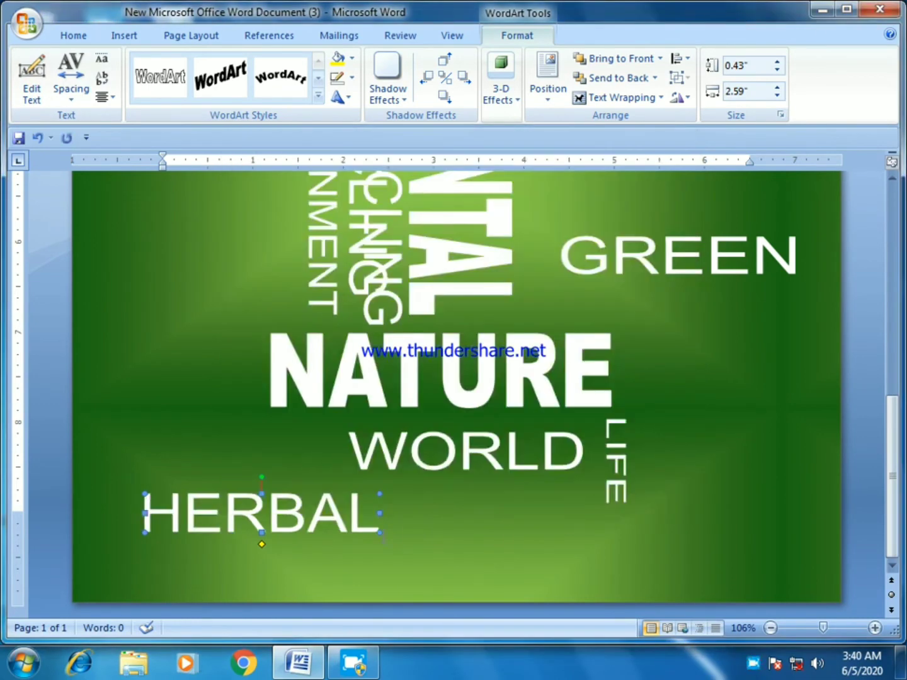
{"action": "left_click_drag", "start_coordinate": [380, 533], "coordinate": [297, 514]}
{"action": "left_click_drag", "start_coordinate": [239, 502], "coordinate": [618, 305]}
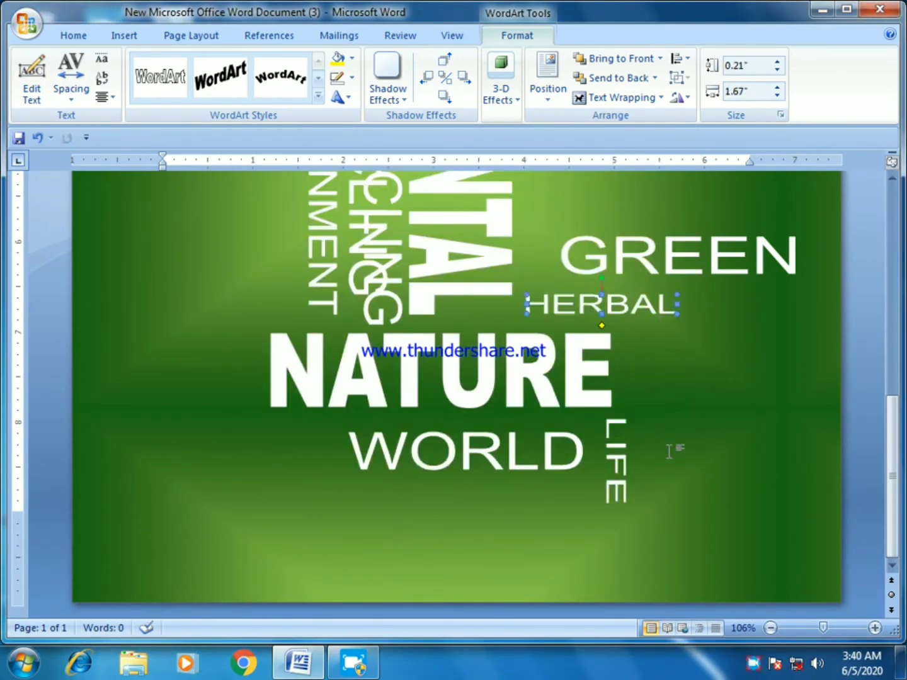
{"action": "scroll", "coordinate": [670, 451], "scroll_direction": "up", "scroll_amount": 6}
Retype a RECYCLING copy as PLANET and place it vertically beside LIFE at lower right
{"action": "left_click_drag", "start_coordinate": [386, 385], "coordinate": [214, 386]}
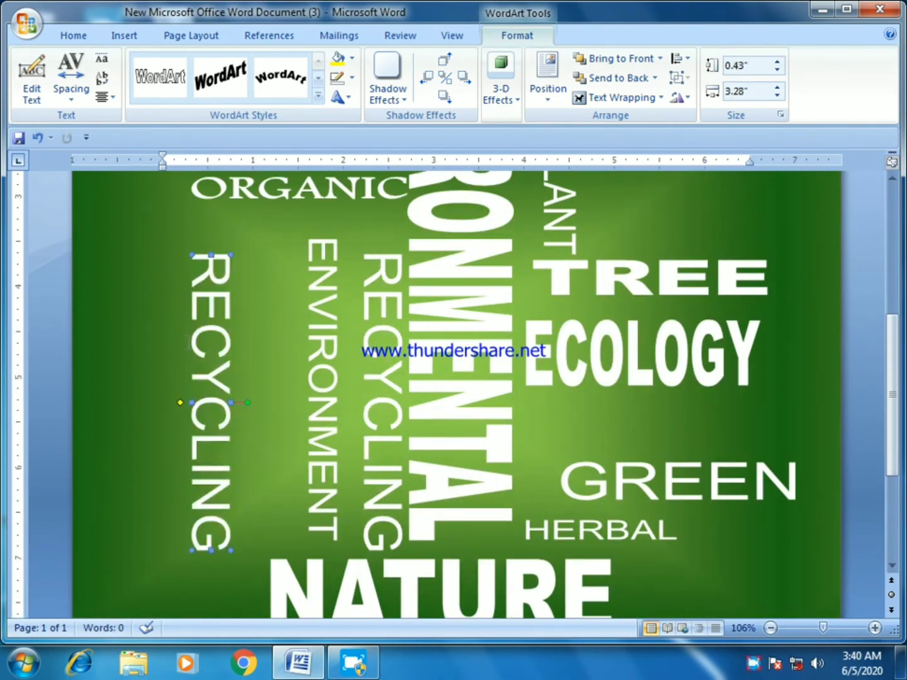
{"action": "left_click", "coordinate": [31, 79]}
{"action": "type", "text": "P"}
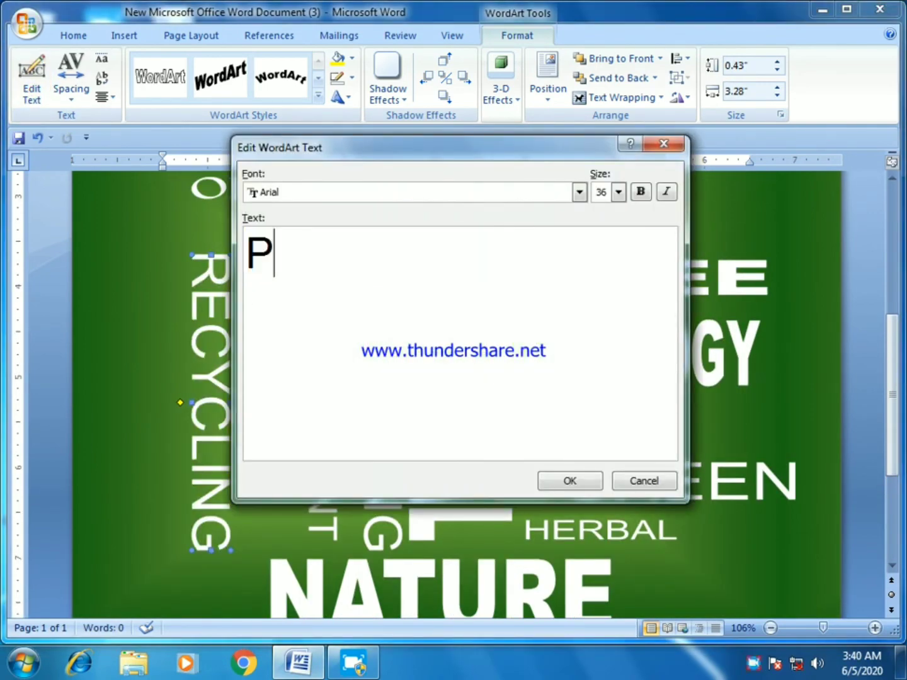
{"action": "type", "text": "LA"}
{"action": "key", "text": "BackSpace"}
{"action": "type", "text": "LANET"}
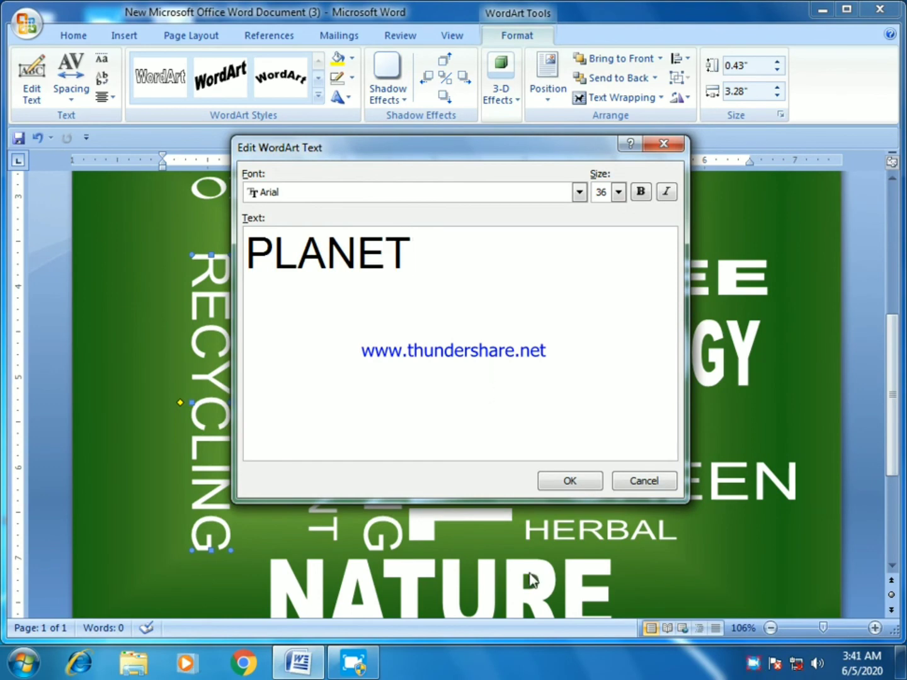
{"action": "left_click", "coordinate": [579, 486]}
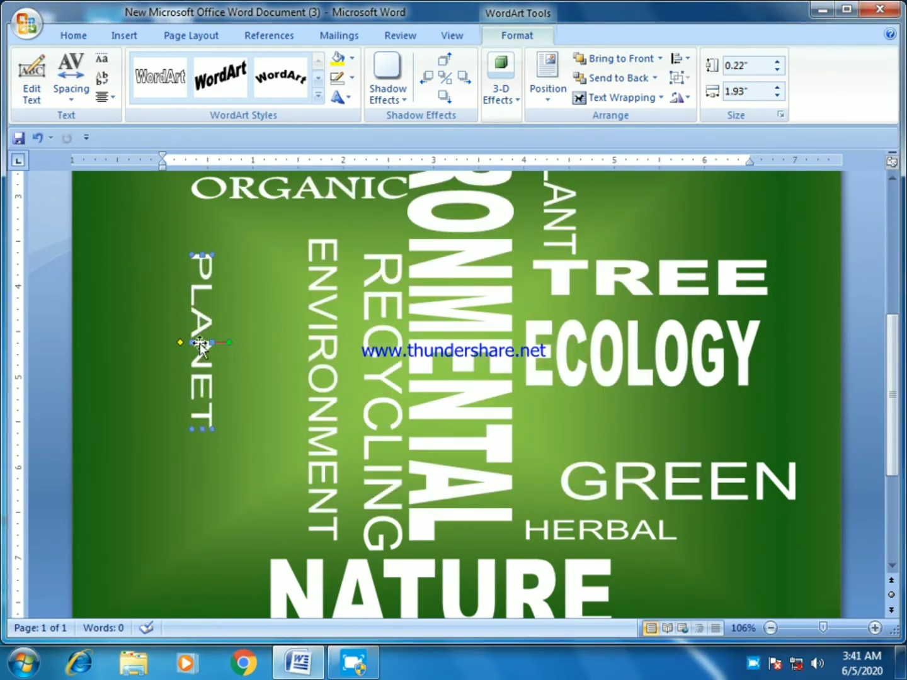
{"action": "mouse_move", "coordinate": [200, 346]}
{"action": "left_mouse_down"}
{"action": "mouse_move", "coordinate": [696, 441]}
{"action": "mouse_move", "coordinate": [652, 482]}
{"action": "left_mouse_up"}
{"action": "left_click", "coordinate": [659, 353]}
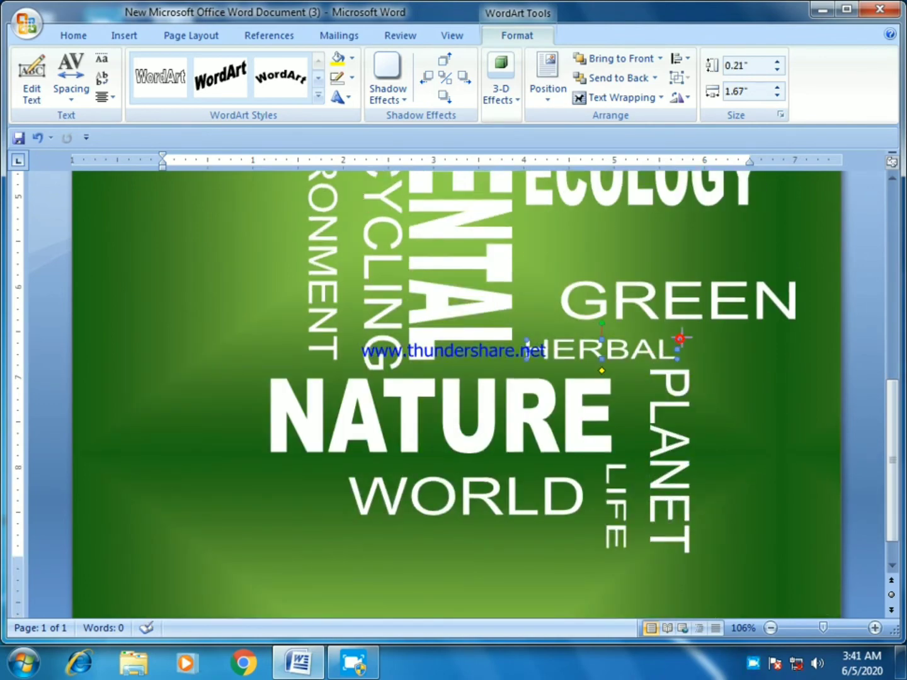
{"action": "left_click", "coordinate": [679, 343]}
{"action": "scroll", "coordinate": [567, 409], "scroll_direction": "up", "scroll_amount": 10}
{"action": "scroll", "coordinate": [567, 441], "scroll_direction": "down", "scroll_amount": 2}
Make TREE shorter and flatter, and move GREEN up under ECOLOGY
{"action": "scroll", "coordinate": [618, 501], "scroll_direction": "down", "scroll_amount": 1}
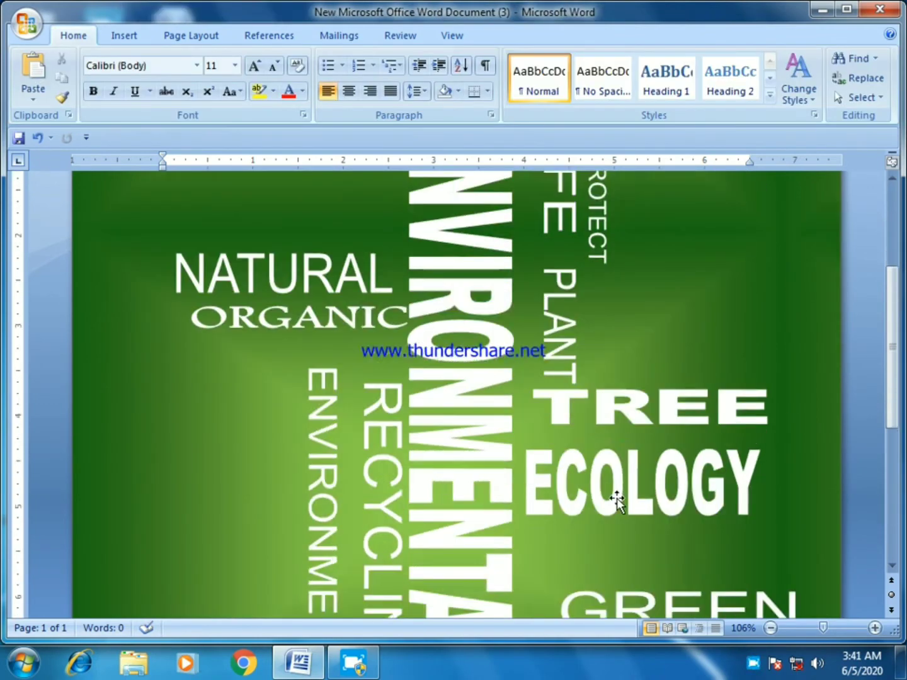
{"action": "left_click", "coordinate": [618, 501]}
{"action": "left_click", "coordinate": [643, 408]}
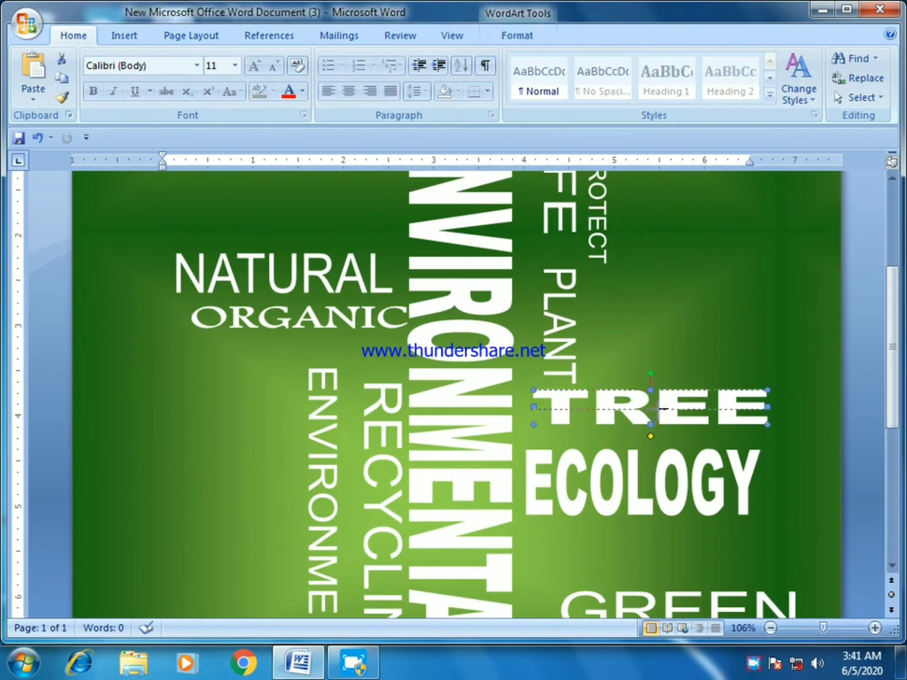
{"action": "left_click_drag", "start_coordinate": [663, 409], "coordinate": [668, 406]}
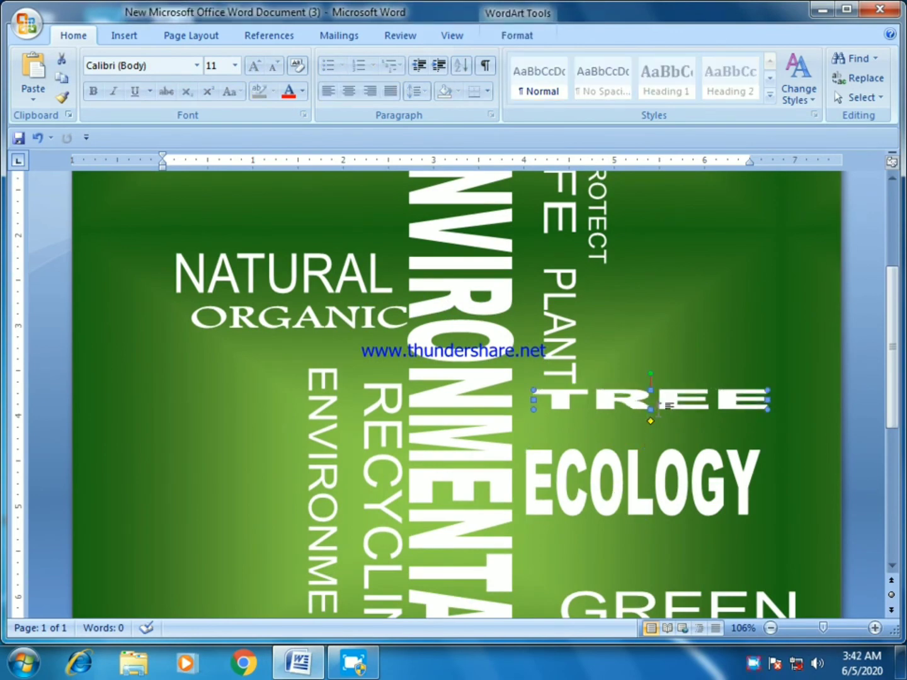
{"action": "scroll", "coordinate": [665, 406], "scroll_direction": "down", "scroll_amount": 1}
{"action": "left_click_drag", "start_coordinate": [699, 560], "coordinate": [706, 523]}
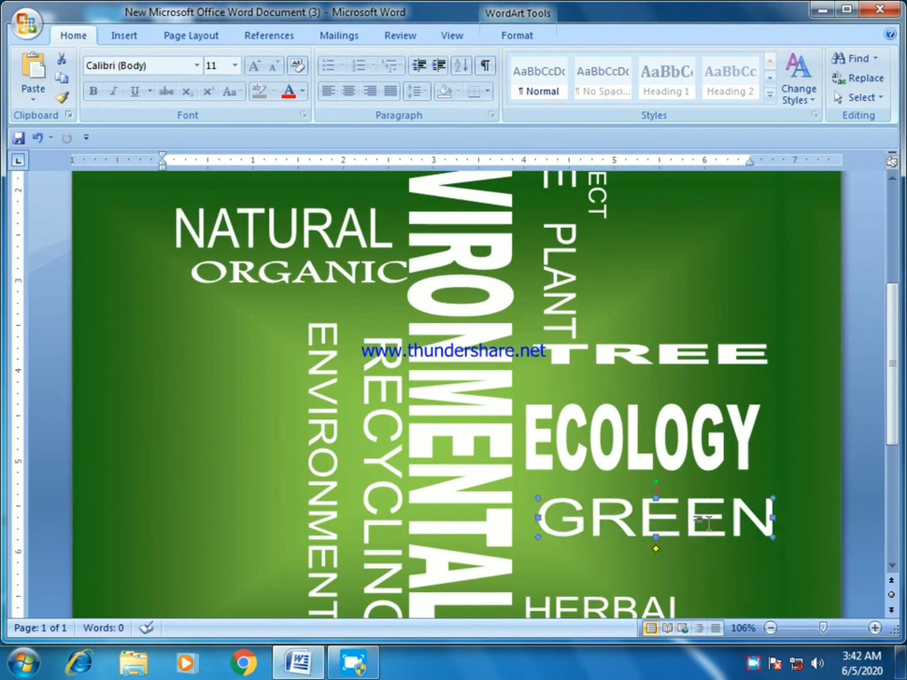
Duplicate GREEN, flatten the copy, retype it as VEGETATION and settle it below GREEN
{"action": "key", "text": "ctrl+c"}
{"action": "key", "text": "ctrl+v"}
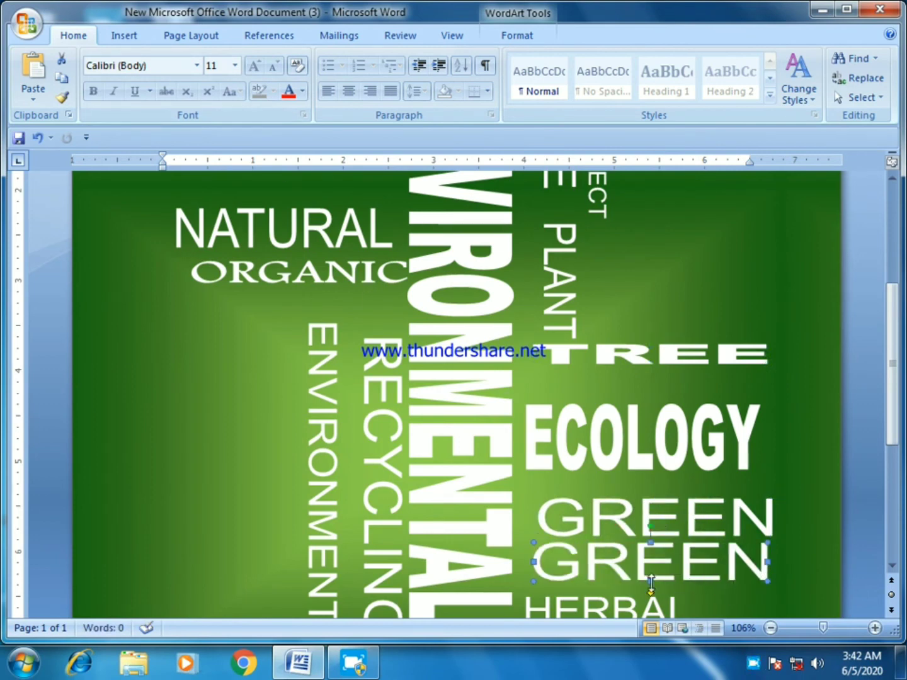
{"action": "left_click_drag", "start_coordinate": [651, 585], "coordinate": [652, 570]}
{"action": "double_click", "coordinate": [565, 551]}
{"action": "type", "text": "V"}
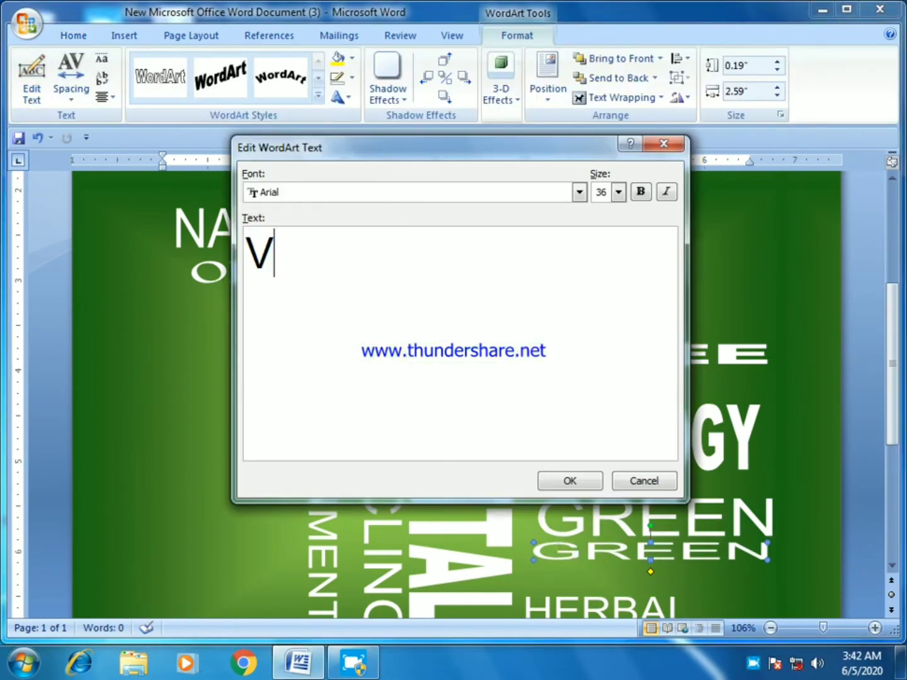
{"action": "type", "text": "EGETATION"}
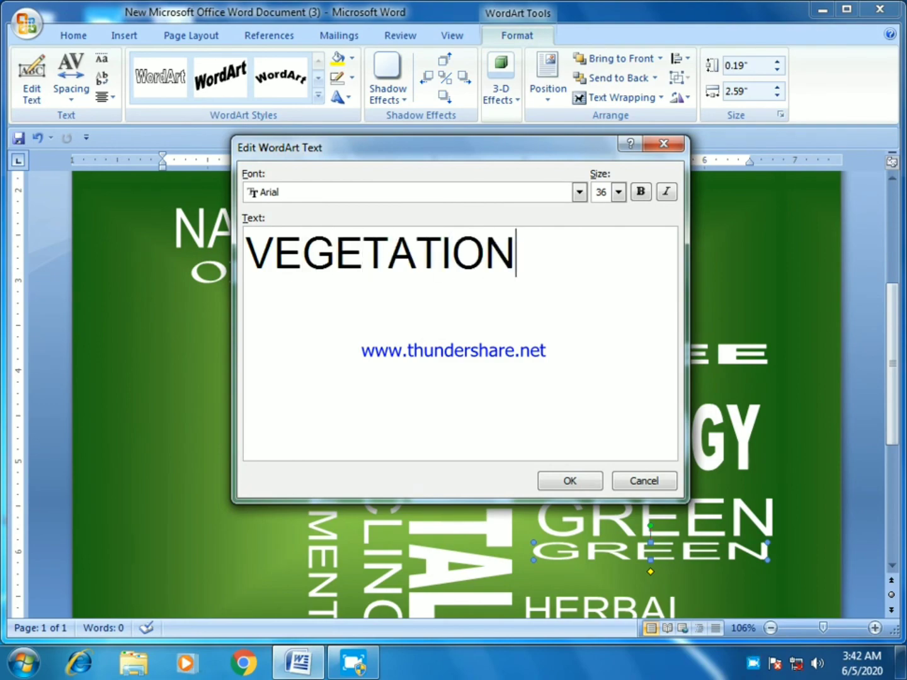
{"action": "left_click", "coordinate": [553, 485]}
{"action": "left_click_drag", "start_coordinate": [663, 565], "coordinate": [662, 567]}
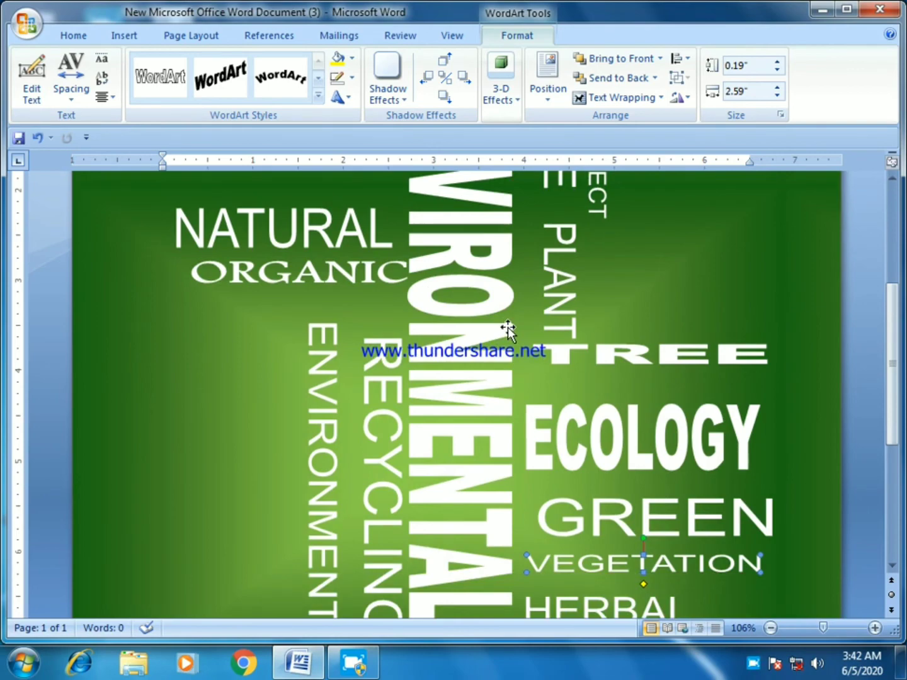
Give the PLANT word a darker green fill
{"action": "scroll", "coordinate": [507, 327], "scroll_direction": "down", "scroll_amount": 7, "text": "ctrl"}
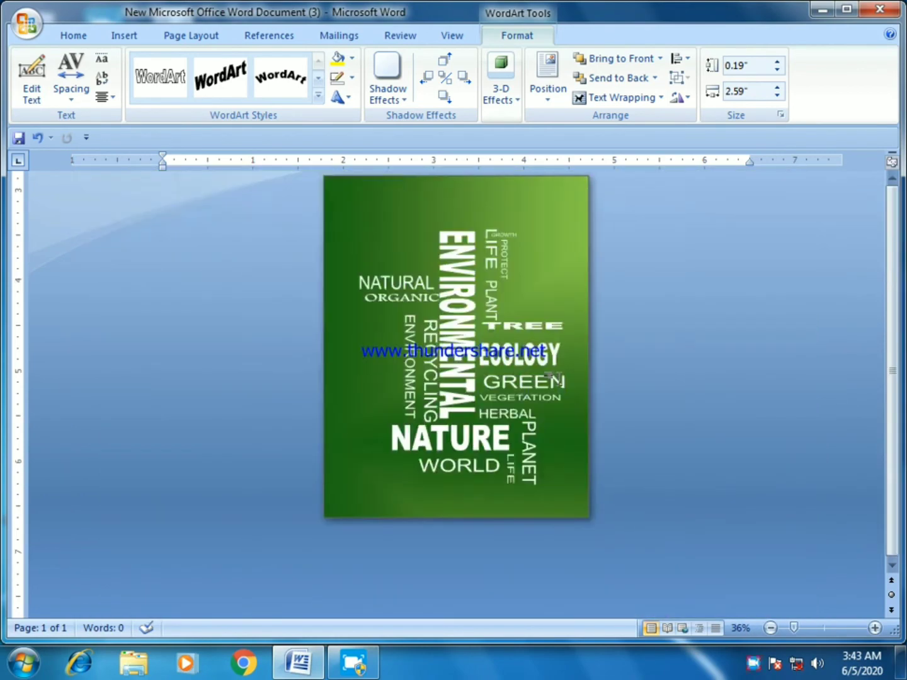
{"action": "scroll", "coordinate": [508, 327], "scroll_direction": "up", "scroll_amount": 2, "text": "ctrl"}
{"action": "left_click", "coordinate": [302, 228]}
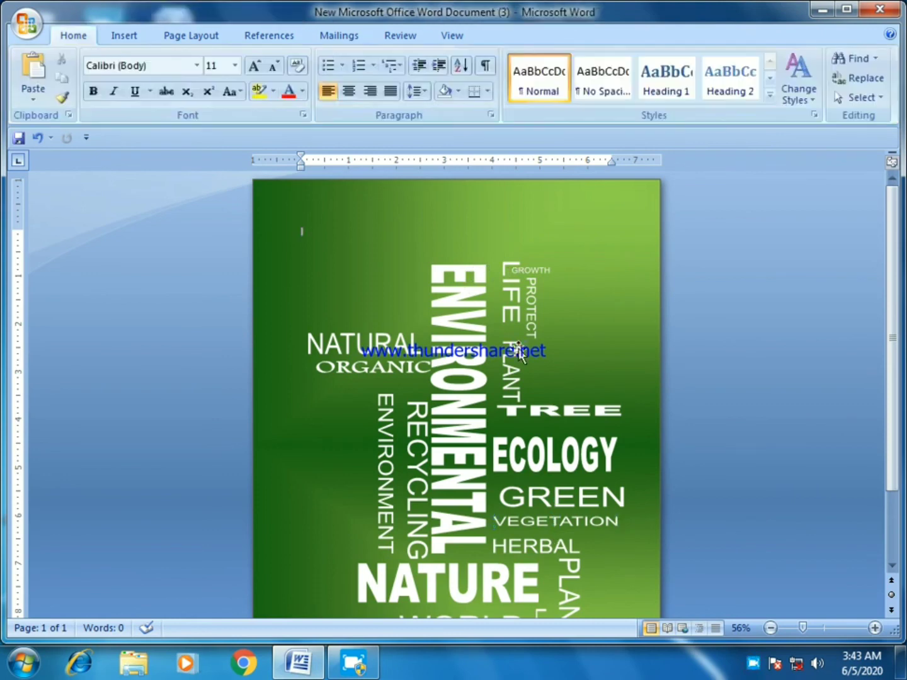
{"action": "left_click", "coordinate": [511, 378]}
{"action": "left_click", "coordinate": [351, 58]}
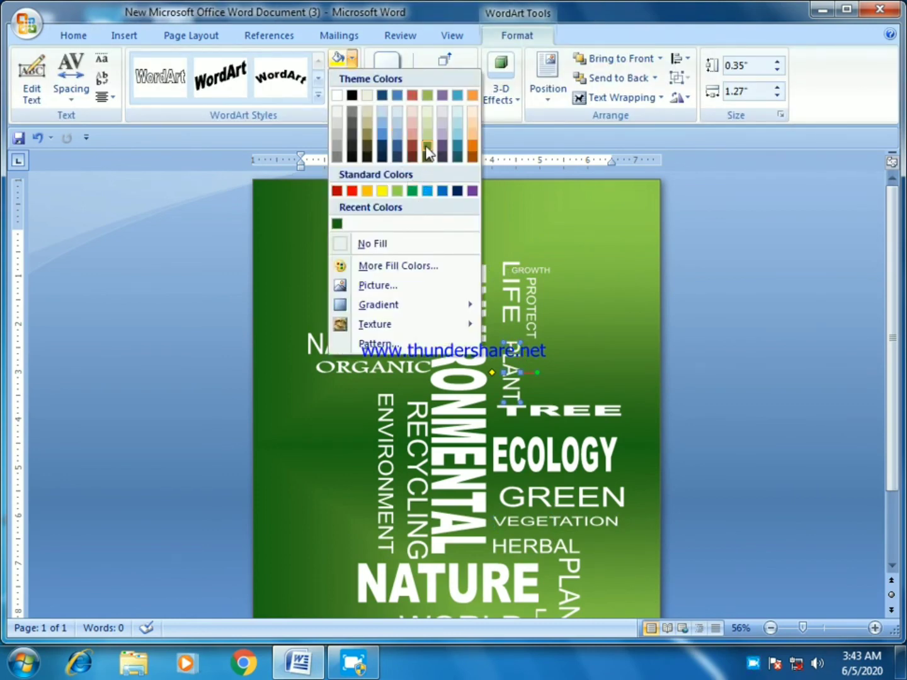
{"action": "left_click", "coordinate": [428, 152]}
{"action": "left_click", "coordinate": [351, 78]}
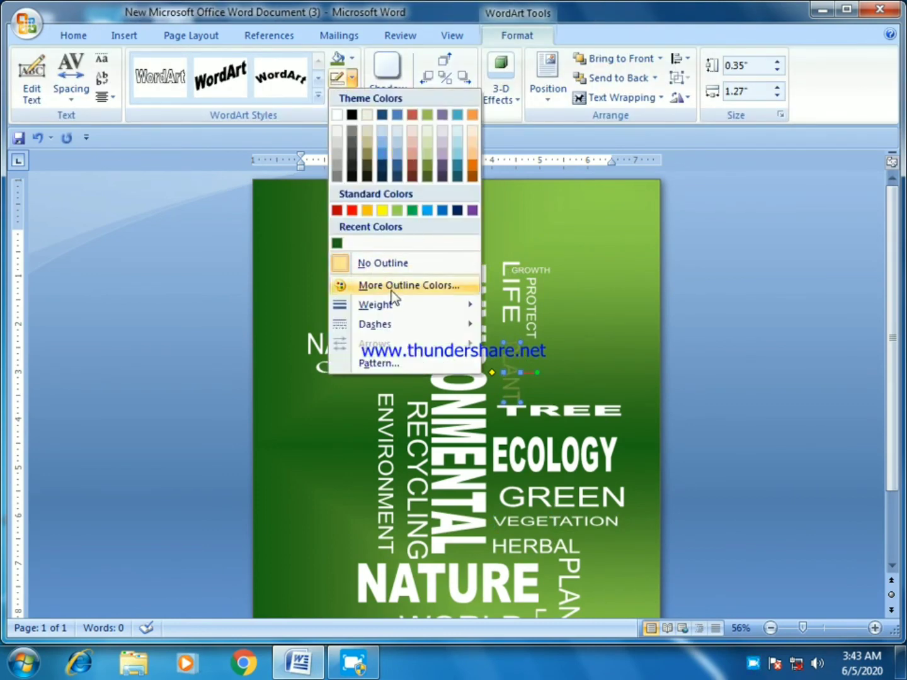
{"action": "left_click", "coordinate": [351, 59]}
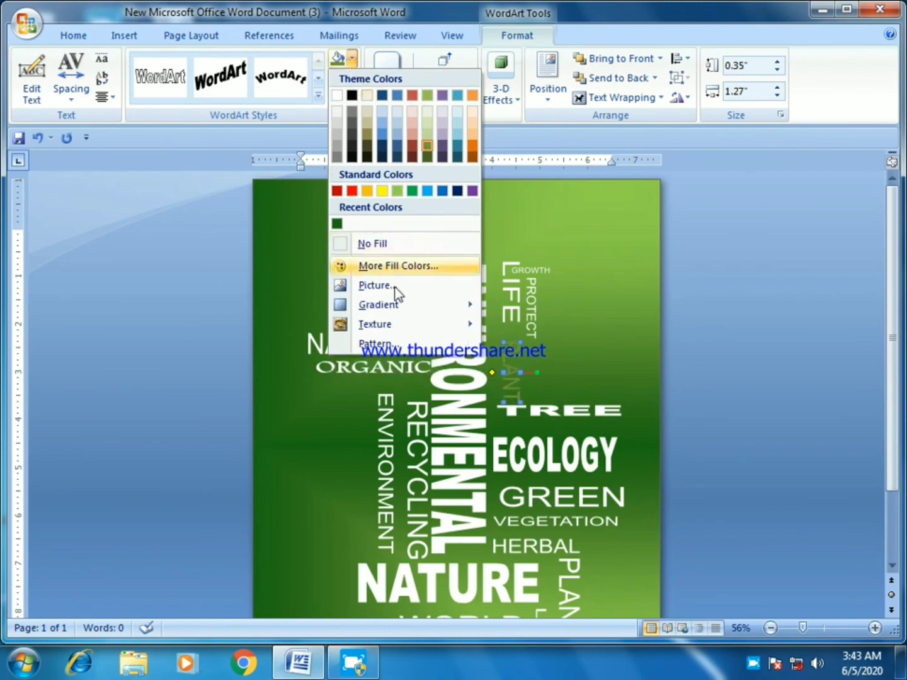
{"action": "left_click", "coordinate": [652, 338]}
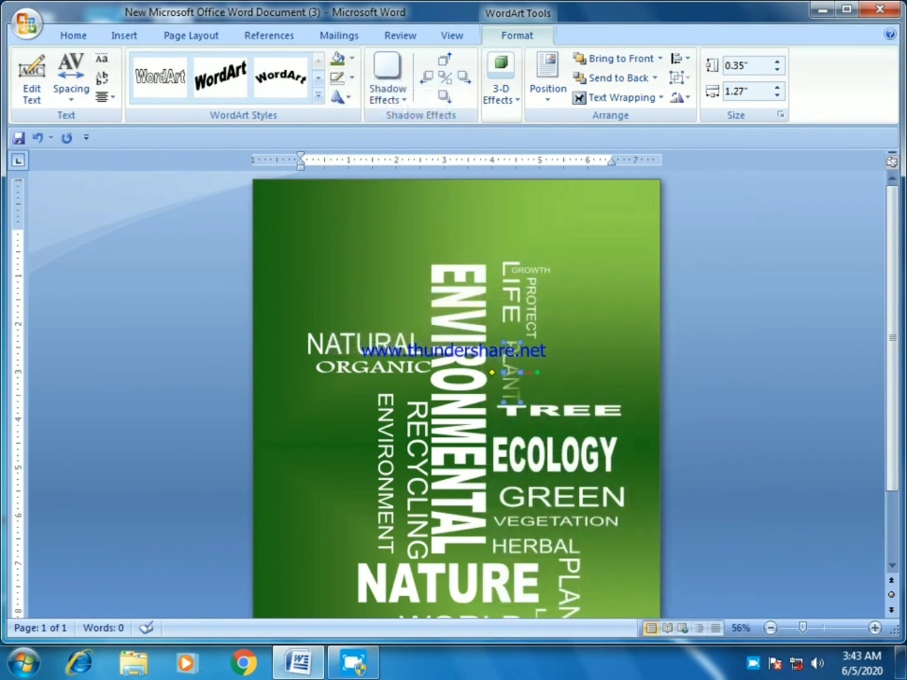
{"action": "left_click", "coordinate": [527, 379]}
Add a drop shadow to the ECOLOGY word
{"action": "scroll", "coordinate": [467, 320], "scroll_direction": "down", "scroll_amount": 4}
{"action": "scroll", "coordinate": [557, 399], "scroll_direction": "up", "scroll_amount": 1}
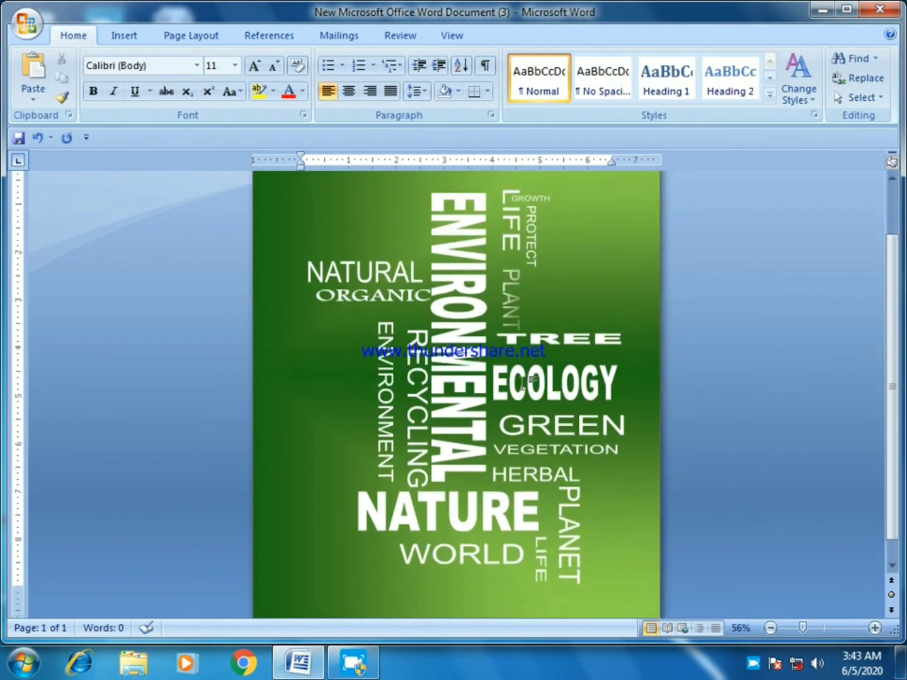
{"action": "left_click", "coordinate": [499, 380]}
{"action": "left_click", "coordinate": [517, 35]}
{"action": "left_click", "coordinate": [387, 80]}
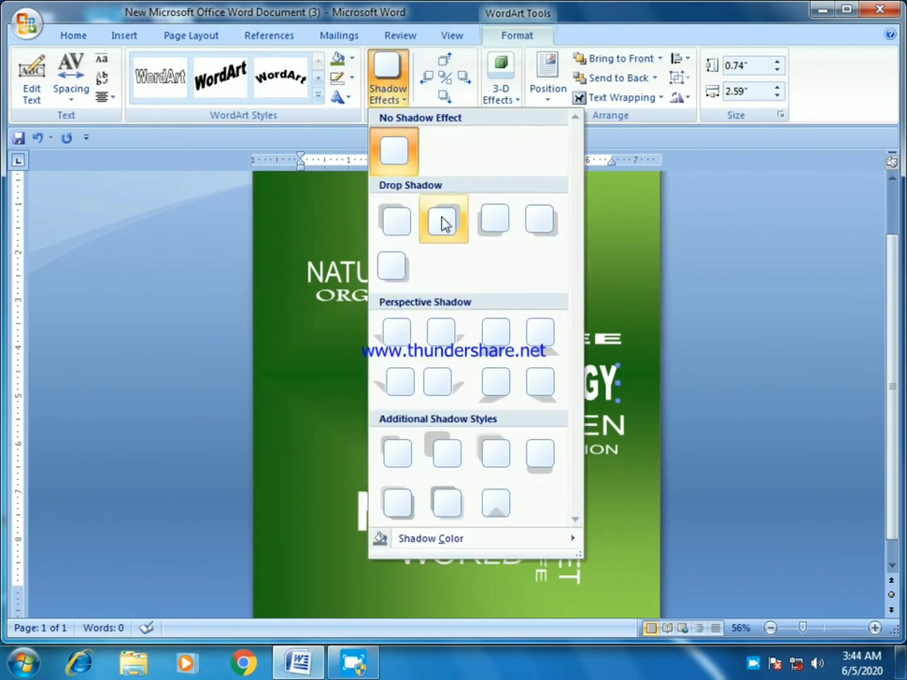
{"action": "left_click", "coordinate": [441, 223]}
{"action": "left_click", "coordinate": [302, 187]}
{"action": "scroll", "coordinate": [547, 338], "scroll_direction": "down", "scroll_amount": 3}
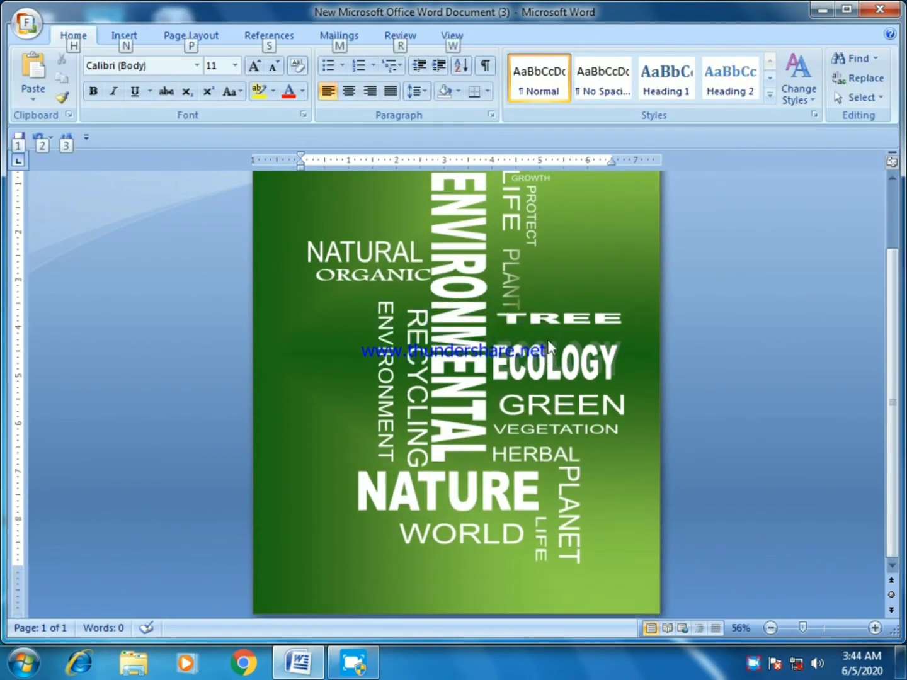
{"action": "scroll", "coordinate": [574, 281], "scroll_direction": "down", "scroll_amount": 1}
{"action": "left_click", "coordinate": [367, 222]}
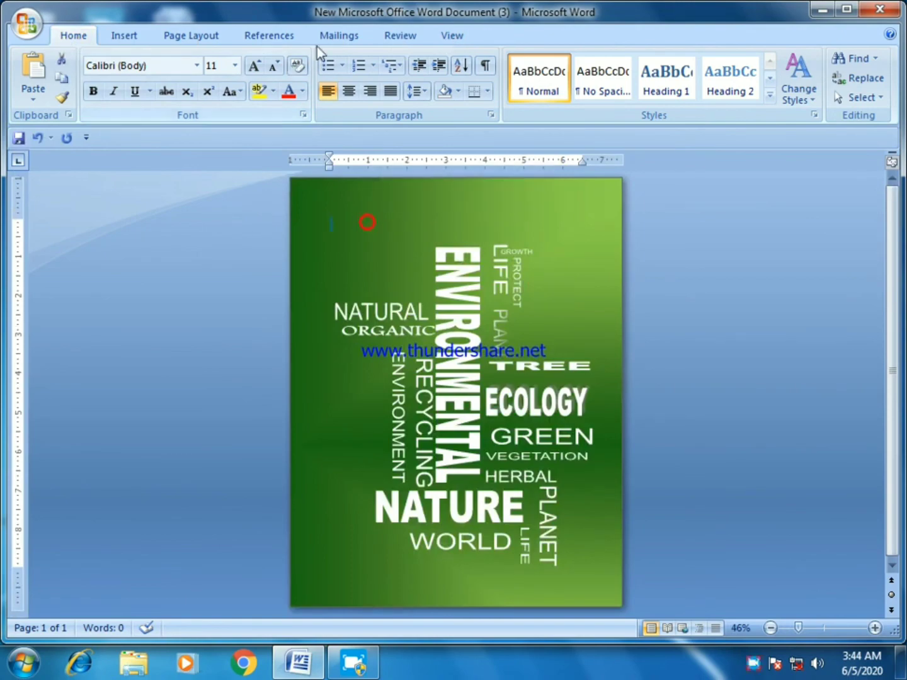
{"action": "left_click", "coordinate": [191, 35]}
Put a 10 pt square-wave art border around the whole page
{"action": "left_click", "coordinate": [383, 106]}
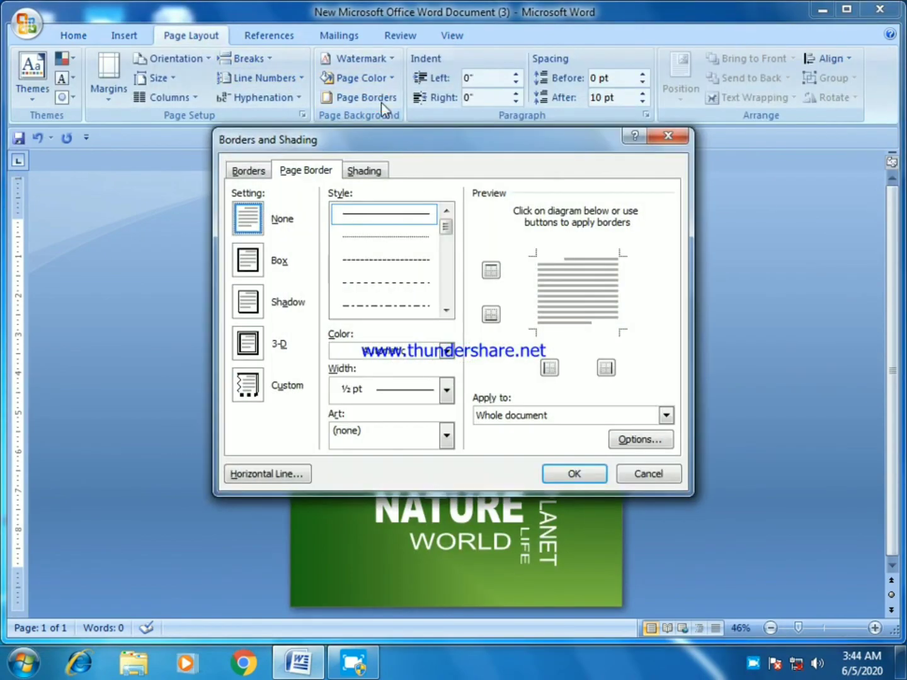
{"action": "left_click", "coordinate": [447, 435]}
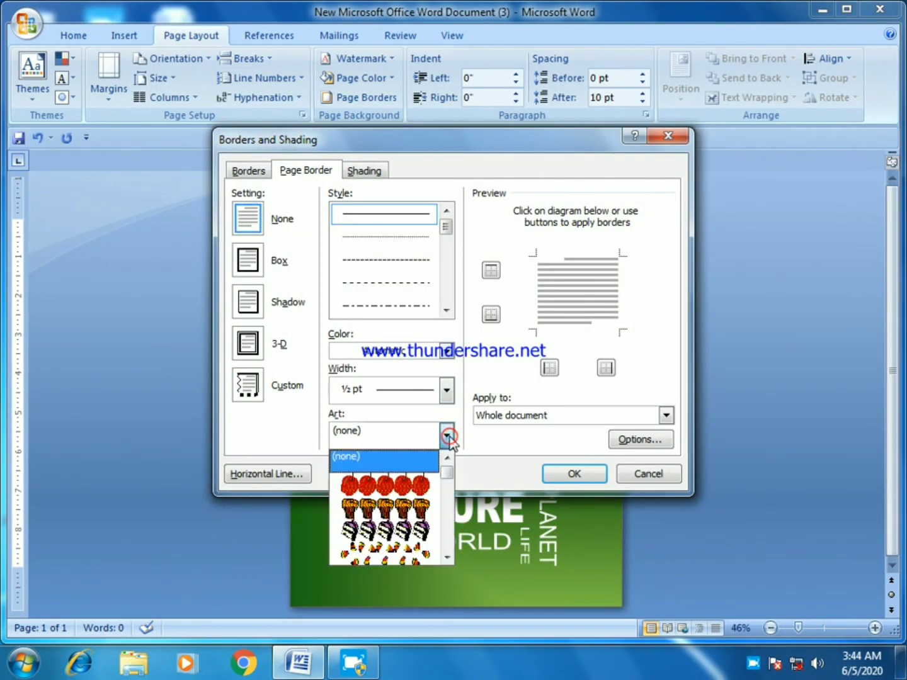
{"action": "mouse_move", "coordinate": [447, 472]}
{"action": "left_mouse_down"}
{"action": "mouse_move", "coordinate": [451, 543]}
{"action": "mouse_move", "coordinate": [450, 533]}
{"action": "left_mouse_up"}
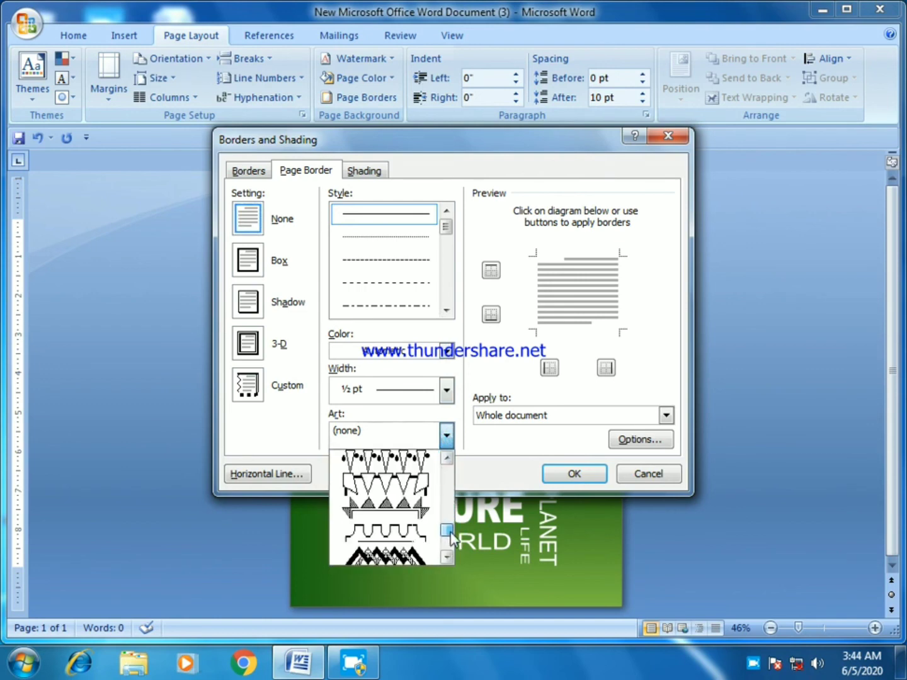
{"action": "left_click", "coordinate": [407, 534]}
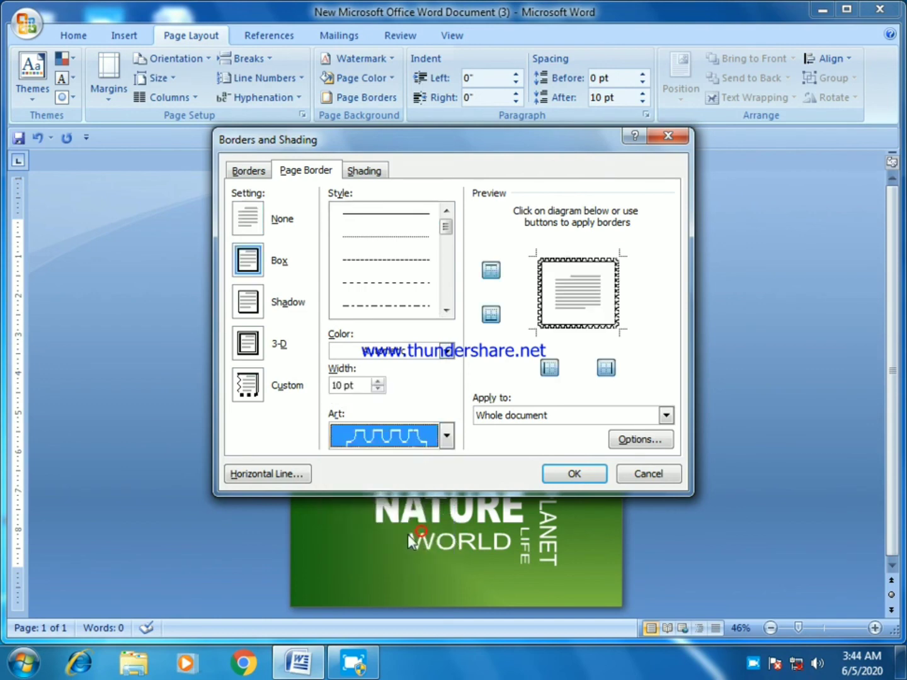
{"action": "left_click", "coordinate": [574, 476]}
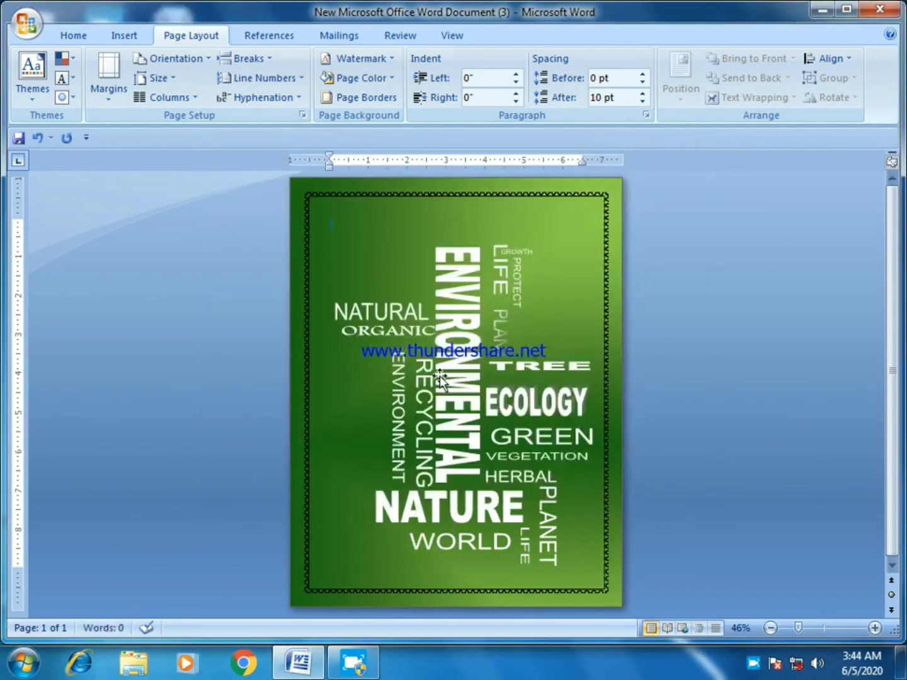
{"action": "scroll", "coordinate": [443, 374], "scroll_direction": "up", "scroll_amount": 1, "text": "ctrl"}
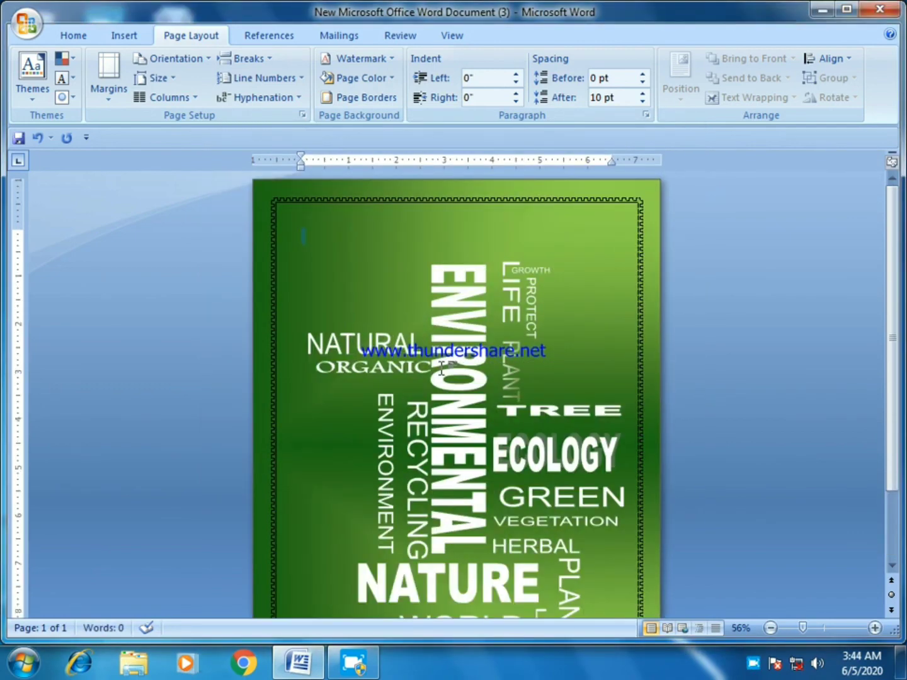
{"action": "scroll", "coordinate": [442, 368], "scroll_direction": "down", "scroll_amount": 1, "text": "ctrl"}
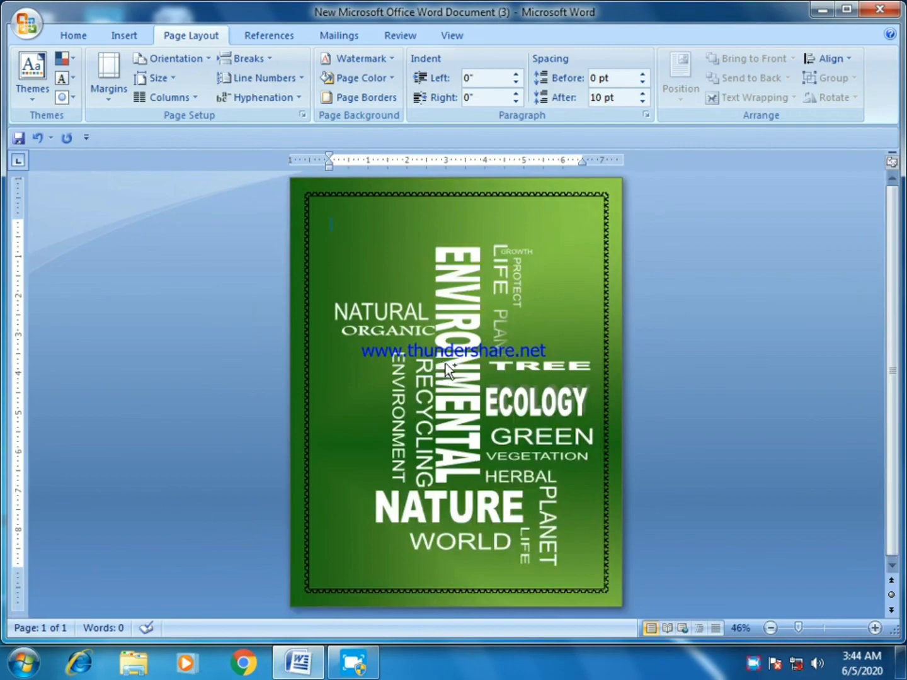